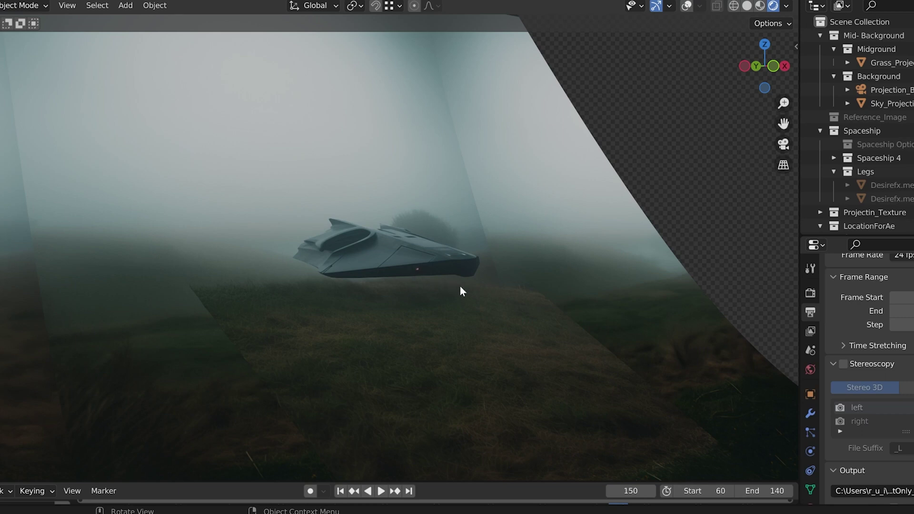
Step: Orbit around the finished spaceship scene to preview it
{"action": "middle_click_drag", "start_coordinate": [460, 287], "coordinate": [361, 291]}
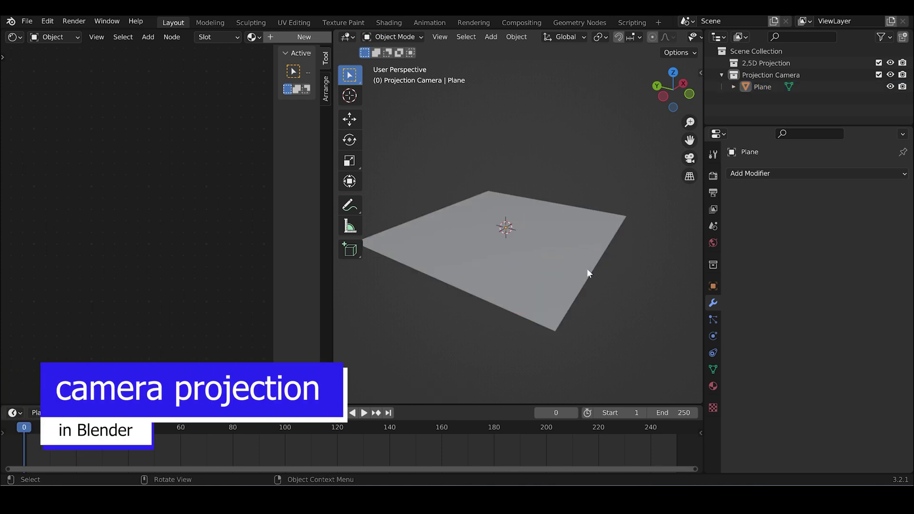
Step: Stand the plane upright by rotating it 90° around X
{"action": "middle_click_drag", "start_coordinate": [580, 154], "coordinate": [614, 223]}
{"action": "left_click", "coordinate": [604, 264]}
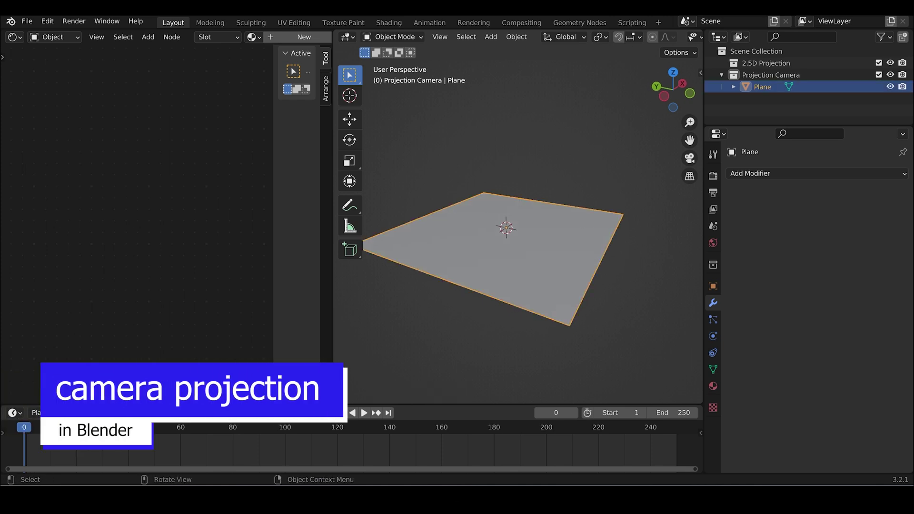
{"action": "type", "text": "rx"}
{"action": "type", "text": "90"}
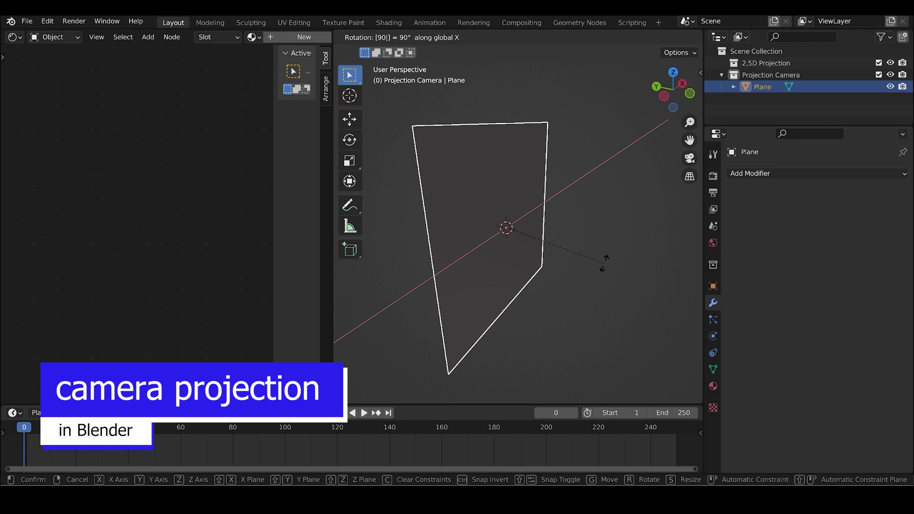
{"action": "key", "text": "Return"}
Step: Rename the plane to Forground_Projection in the Outliner
{"action": "left_click_drag", "start_coordinate": [763, 126], "coordinate": [763, 187]}
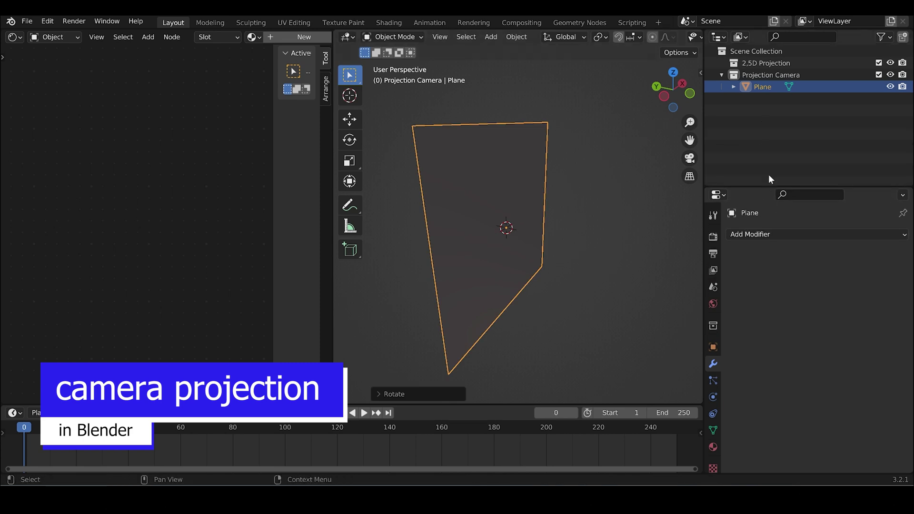
{"action": "left_click", "coordinate": [768, 76]}
{"action": "double_click", "coordinate": [761, 86]}
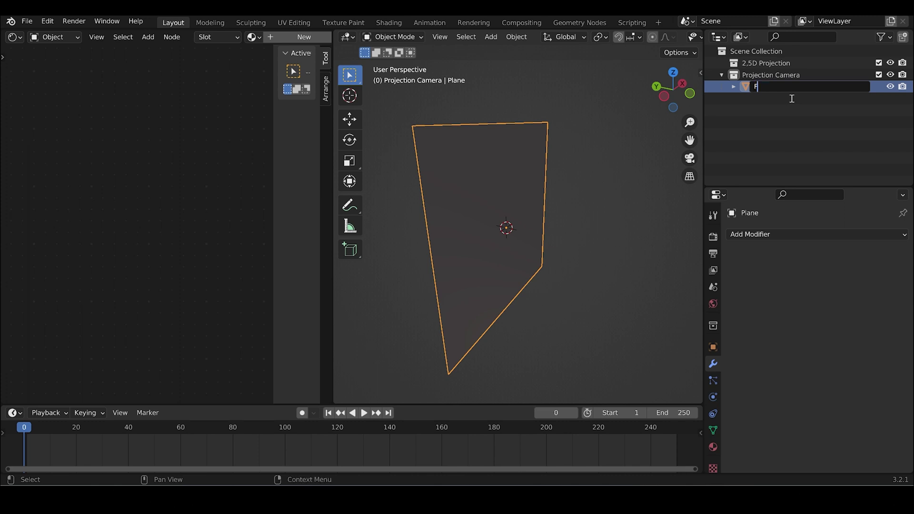
{"action": "type", "text": "F"}
{"action": "type", "text": "orground_Projection"}
{"action": "key", "text": "Return"}
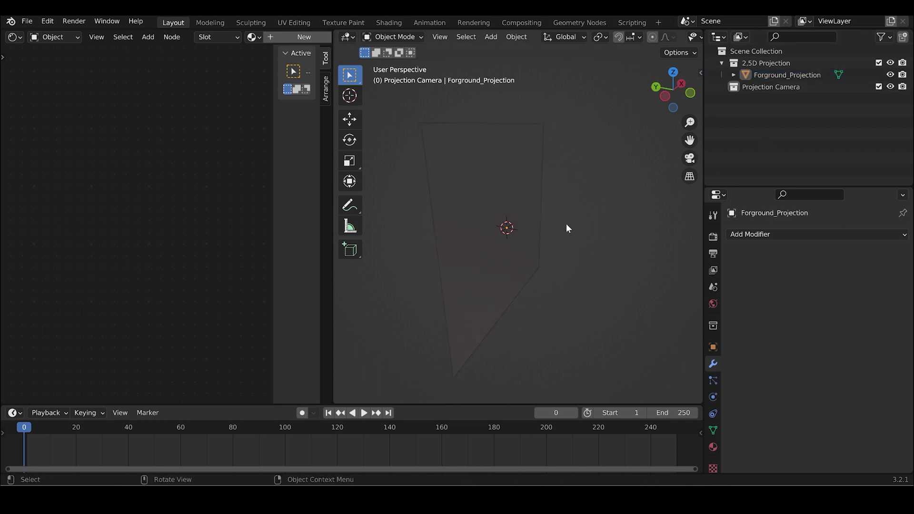
Step: Add a camera, then delete it because it landed in the wrong place
{"action": "key", "text": "shift+a"}
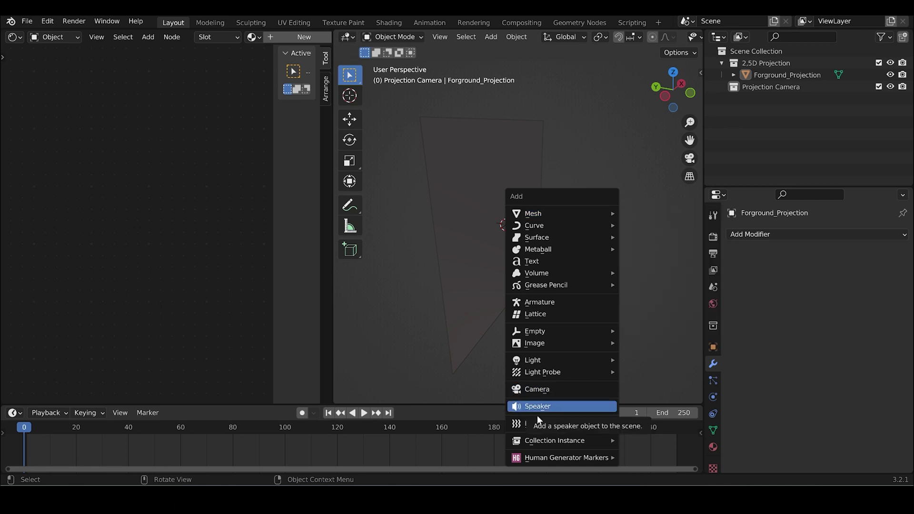
{"action": "left_click", "coordinate": [548, 390]}
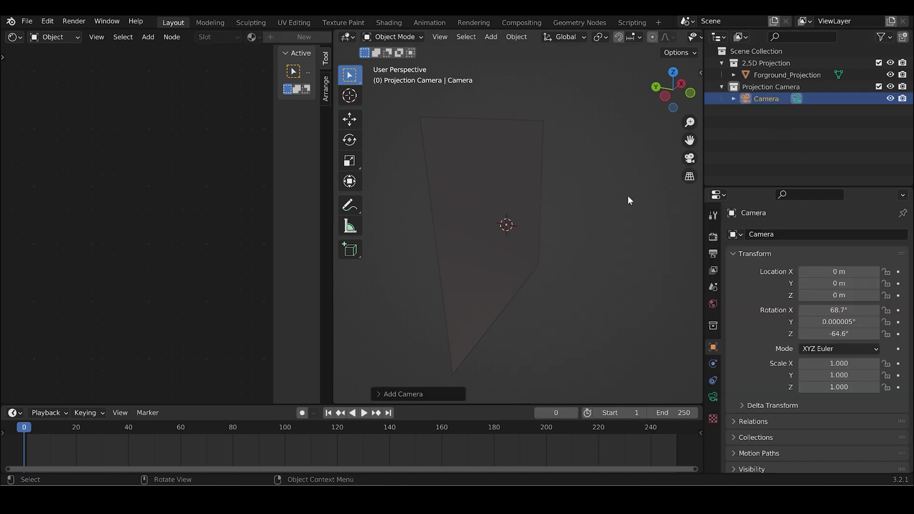
{"action": "middle_click_drag", "start_coordinate": [621, 198], "coordinate": [581, 245]}
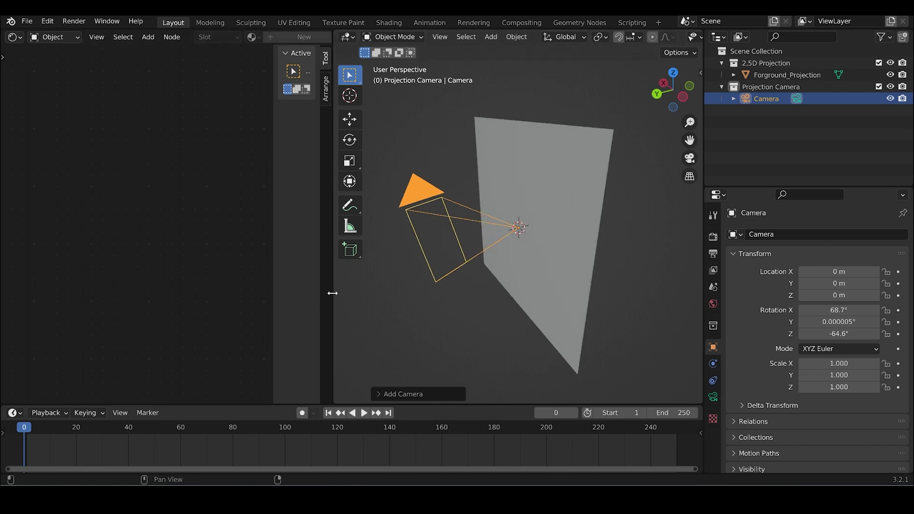
{"action": "left_click_drag", "start_coordinate": [332, 293], "coordinate": [268, 293]}
{"action": "middle_click_drag", "start_coordinate": [353, 266], "coordinate": [404, 236]}
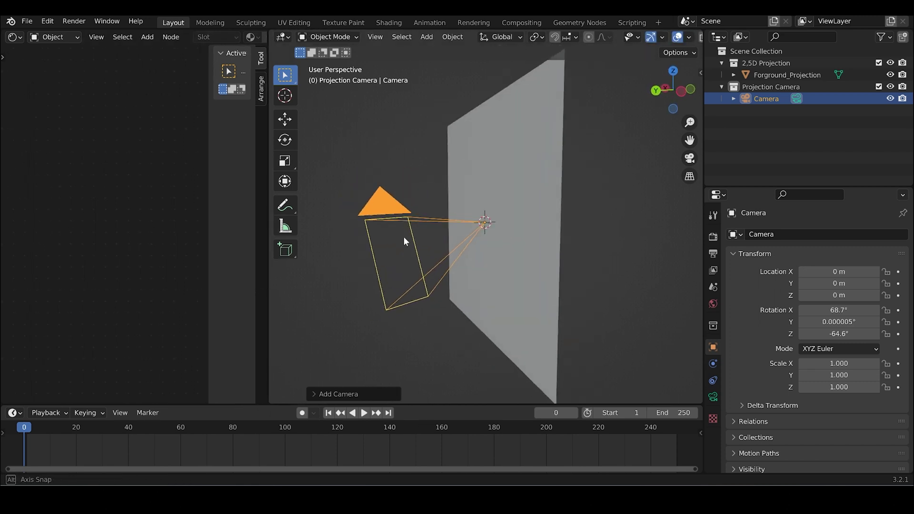
{"action": "left_click", "coordinate": [358, 165]}
{"action": "left_click", "coordinate": [406, 264]}
{"action": "key", "text": "Delete"}
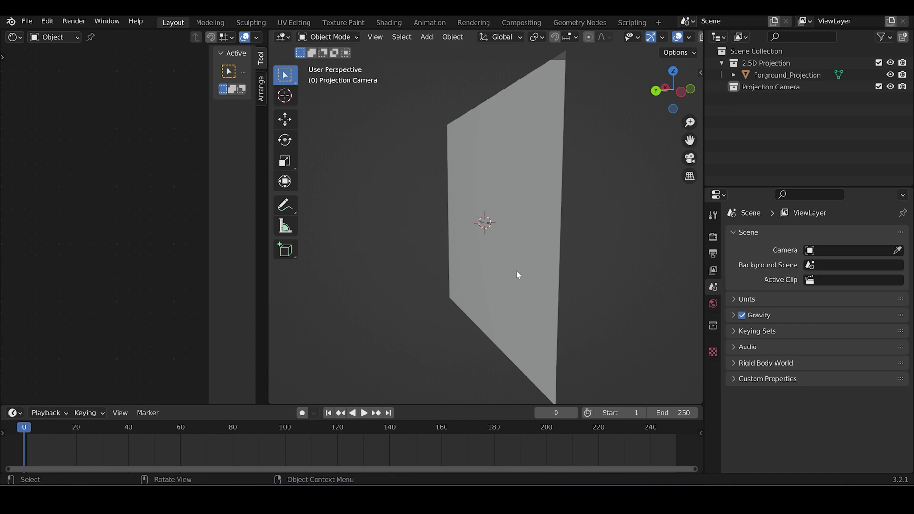
Step: From front view, add a camera facing the plane and move it back along Y
{"action": "key", "text": "KP_1"}
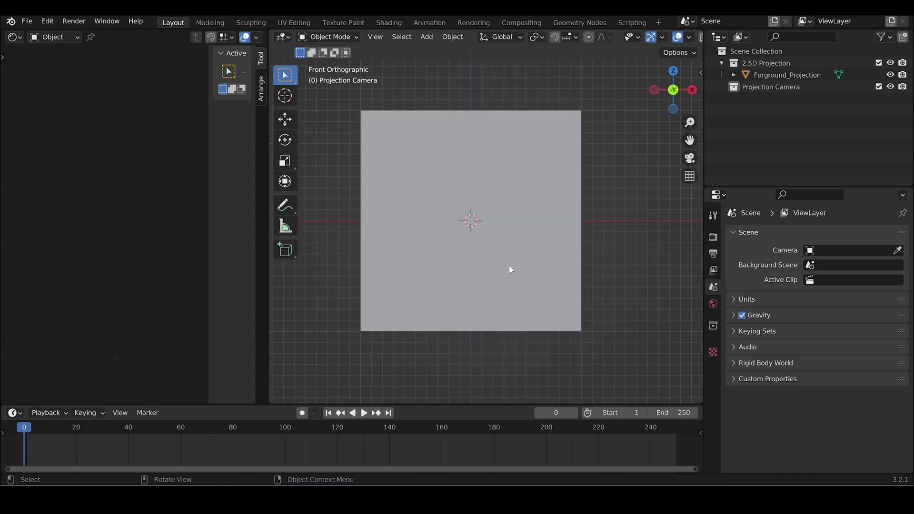
{"action": "key", "text": "shift+a"}
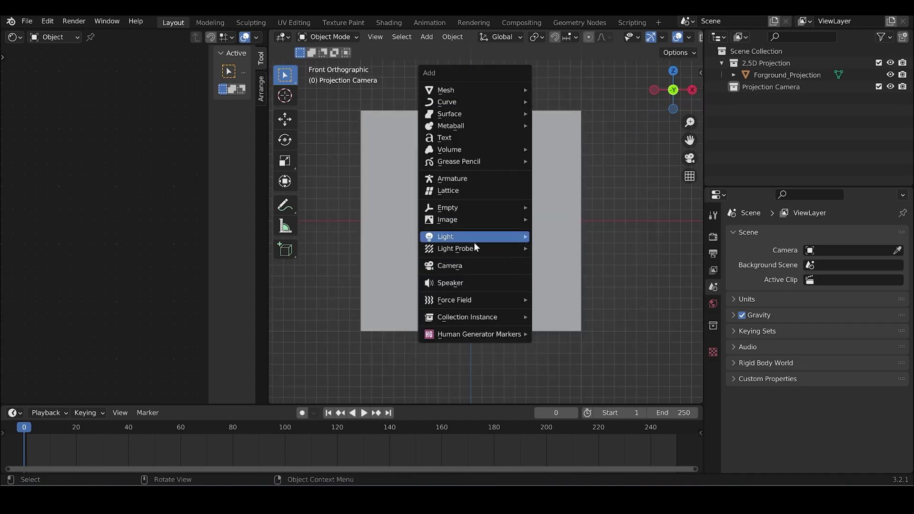
{"action": "left_click", "coordinate": [481, 266]}
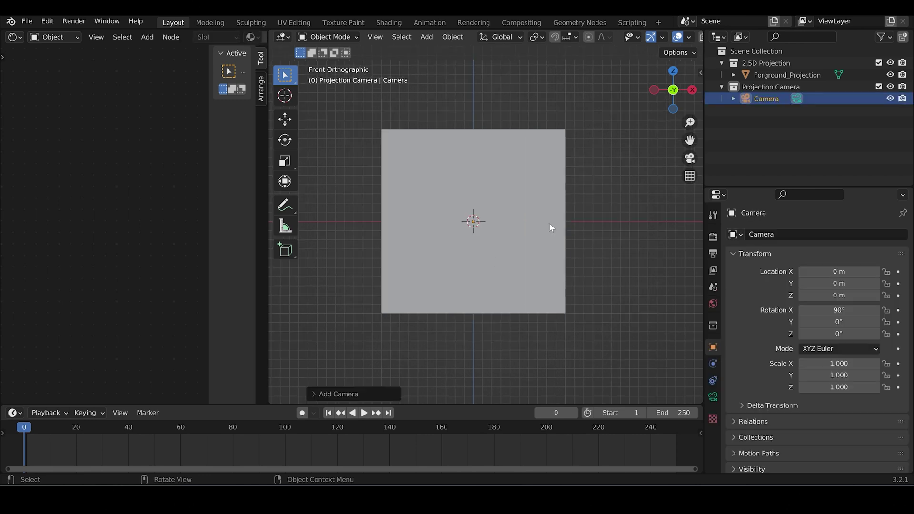
{"action": "middle_click_drag", "start_coordinate": [549, 228], "coordinate": [573, 251]}
{"action": "key", "text": "g"}
{"action": "key", "text": "x"}
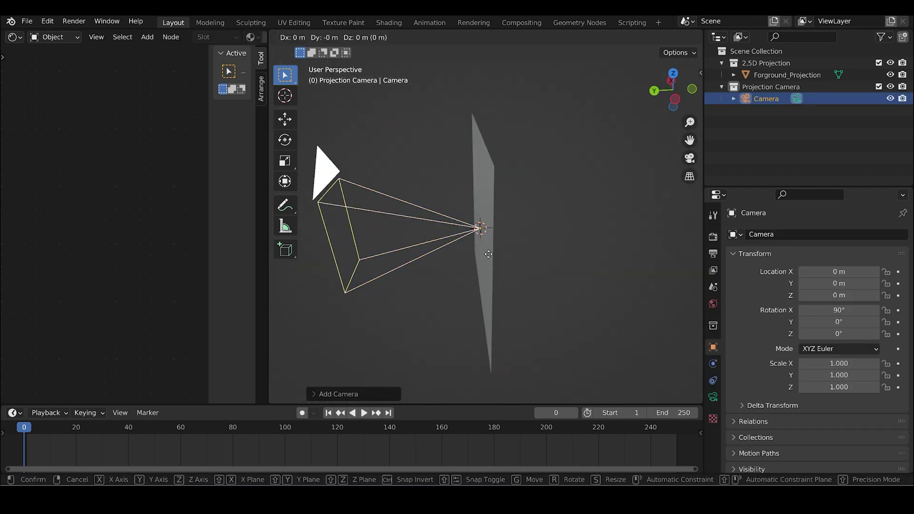
{"action": "key", "text": "y"}
{"action": "left_click", "coordinate": [604, 205]}
Step: Reposition the camera along Y to -3.1681 m
{"action": "middle_click_drag", "start_coordinate": [604, 205], "coordinate": [500, 176]}
{"action": "left_click", "coordinate": [475, 204]}
{"action": "left_click", "coordinate": [553, 241]}
{"action": "key", "text": "g"}
{"action": "key", "text": "y"}
{"action": "left_click", "coordinate": [567, 292]}
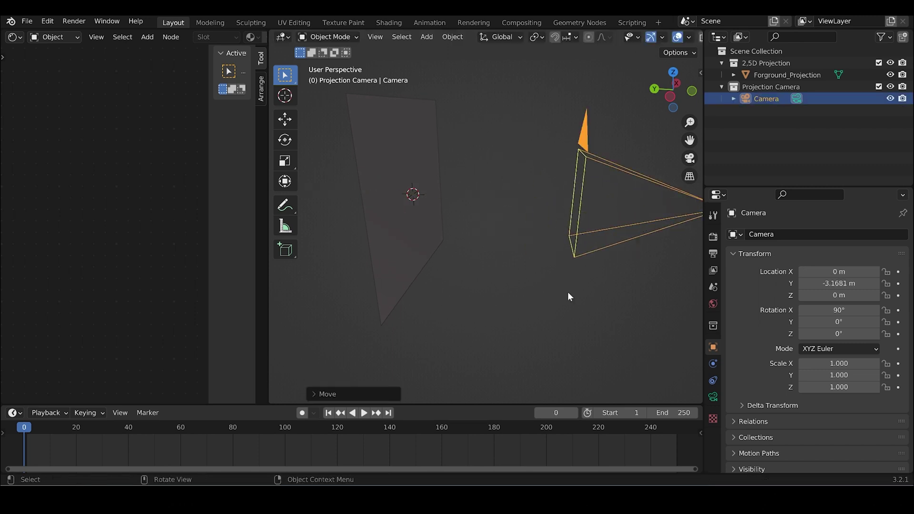
{"action": "left_click", "coordinate": [517, 298]}
{"action": "middle_click_drag", "start_coordinate": [517, 298], "coordinate": [480, 276]}
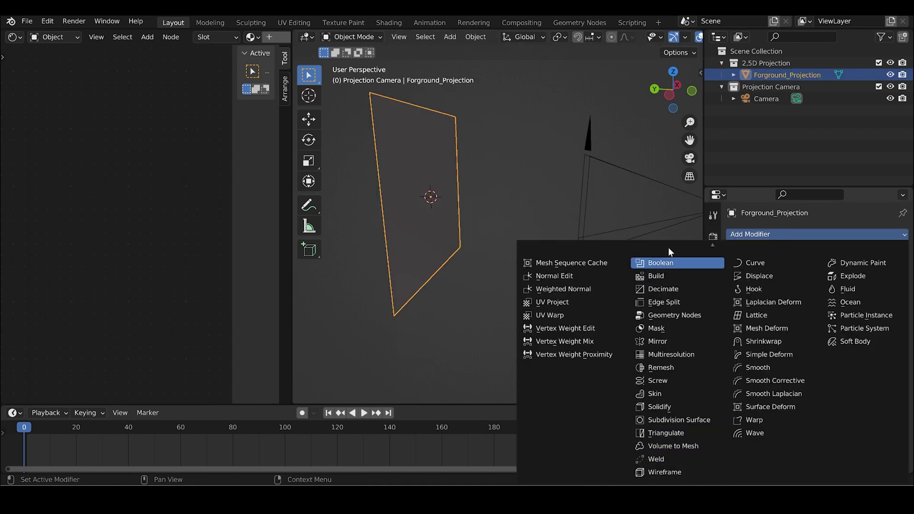
Step: Give Forground_Projection a UV Project modifier with the camera picked as its projector object
{"action": "scroll", "coordinate": [733, 244], "scroll_direction": "up", "scroll_amount": 3}
{"action": "scroll", "coordinate": [693, 479], "scroll_direction": "down", "scroll_amount": 3}
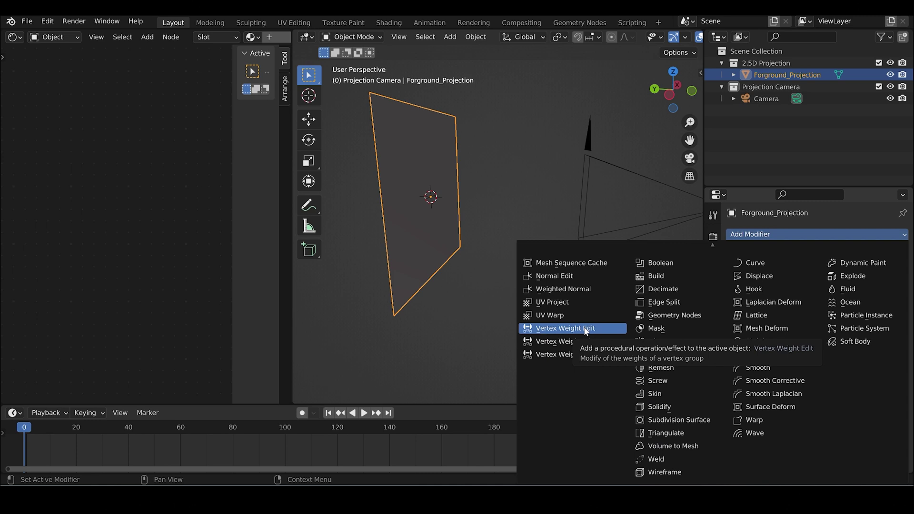
{"action": "left_click", "coordinate": [575, 304]}
{"action": "mouse_move", "coordinate": [575, 303]}
{"action": "middle_mouse_down"}
{"action": "mouse_move", "coordinate": [512, 298]}
{"action": "mouse_move", "coordinate": [553, 327]}
{"action": "mouse_move", "coordinate": [573, 297]}
{"action": "middle_mouse_up"}
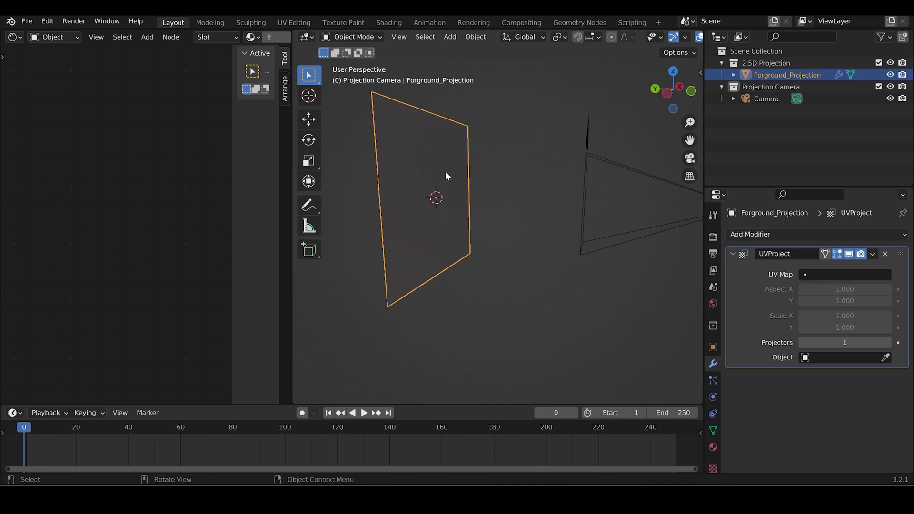
{"action": "left_click", "coordinate": [884, 357]}
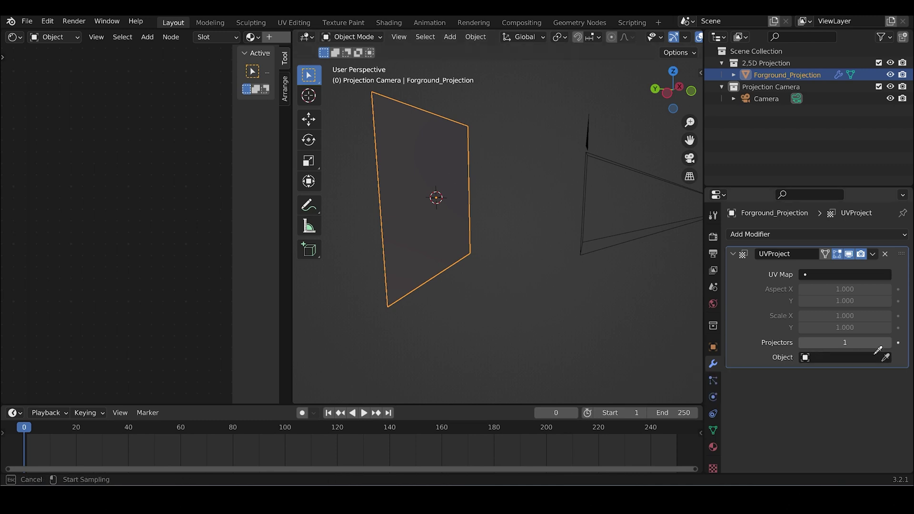
{"action": "left_click", "coordinate": [623, 207]}
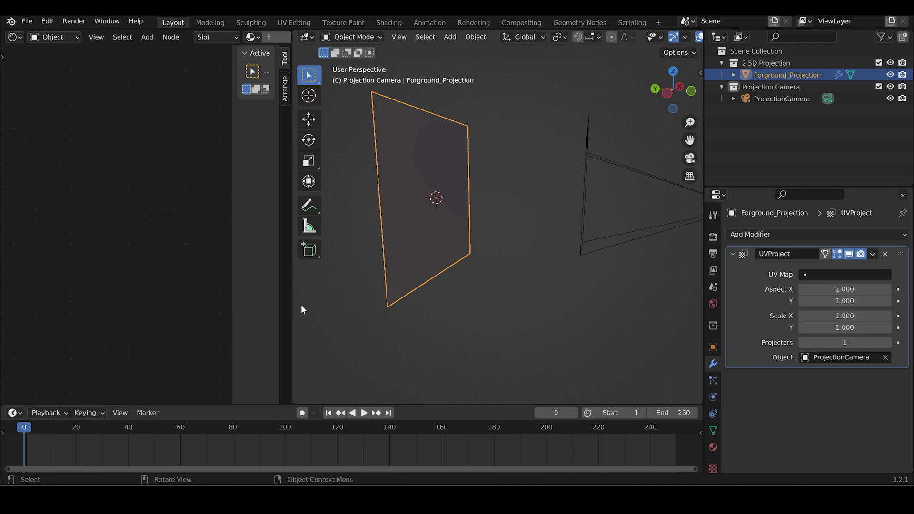
{"action": "left_click_drag", "start_coordinate": [291, 303], "coordinate": [372, 302]}
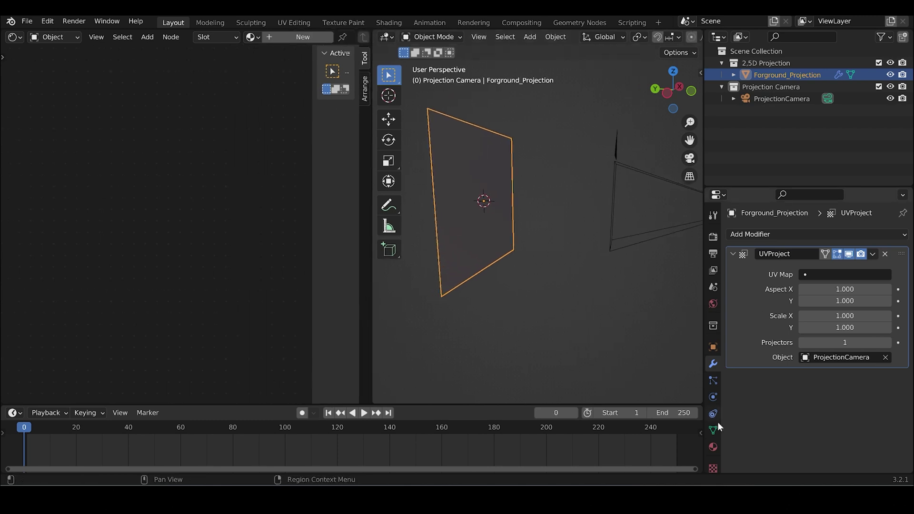
Step: Create a new material on the plane named Forground_Projection
{"action": "left_click", "coordinate": [712, 447]}
{"action": "left_click", "coordinate": [901, 234]}
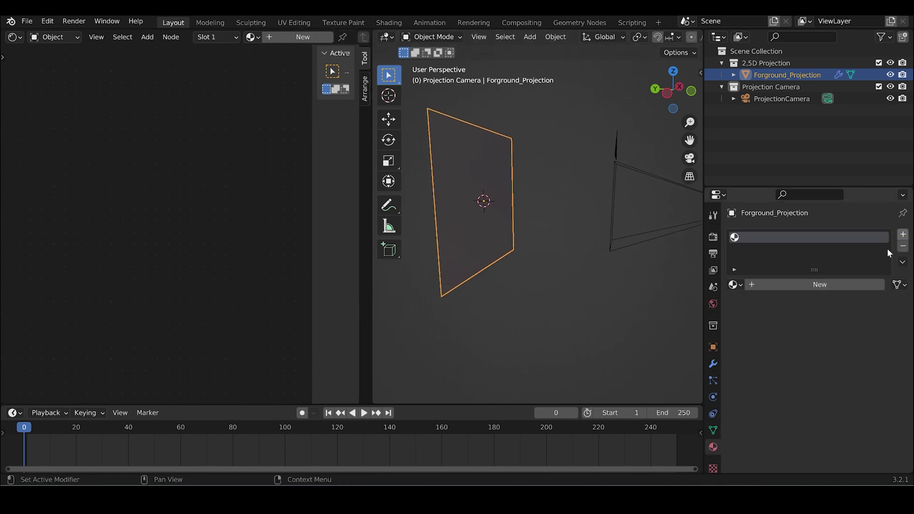
{"action": "left_click", "coordinate": [750, 284]}
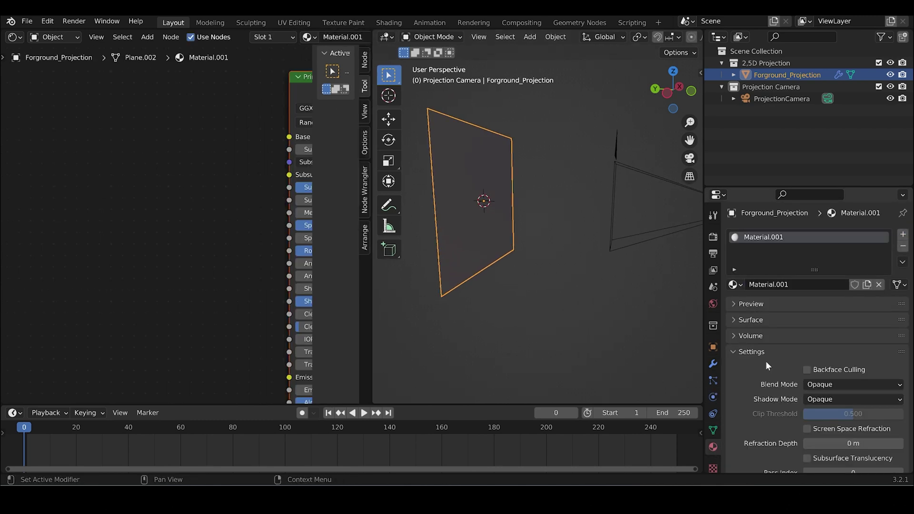
{"action": "double_click", "coordinate": [788, 282]}
{"action": "key", "text": "ctrl+a"}
{"action": "type", "text": "F"}
{"action": "type", "text": "orground_Projection"}
{"action": "key", "text": "Return"}
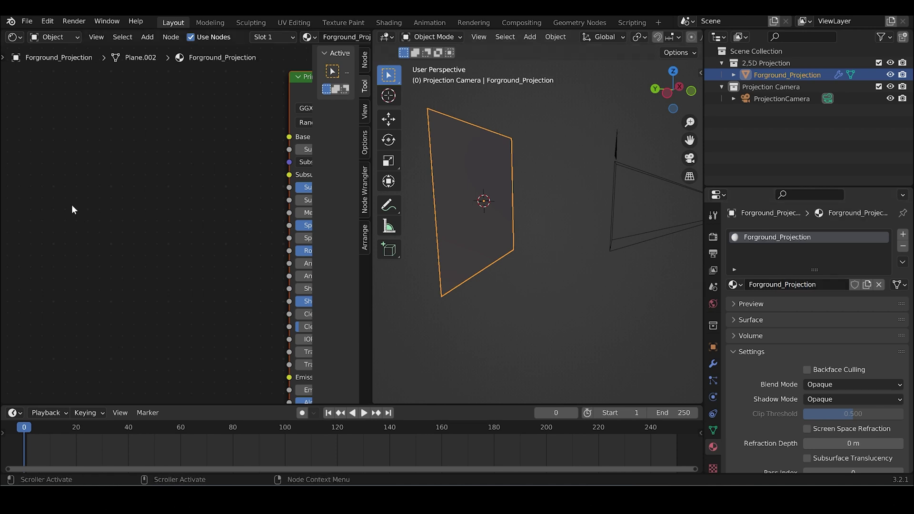
Step: Add an Image Texture node beside the Principled BSDF in the Shader Editor
{"action": "scroll", "coordinate": [59, 211], "scroll_direction": "down", "scroll_amount": 3}
{"action": "middle_click_drag", "start_coordinate": [115, 198], "coordinate": [72, 221]}
{"action": "scroll", "coordinate": [120, 227], "scroll_direction": "up", "scroll_amount": 2}
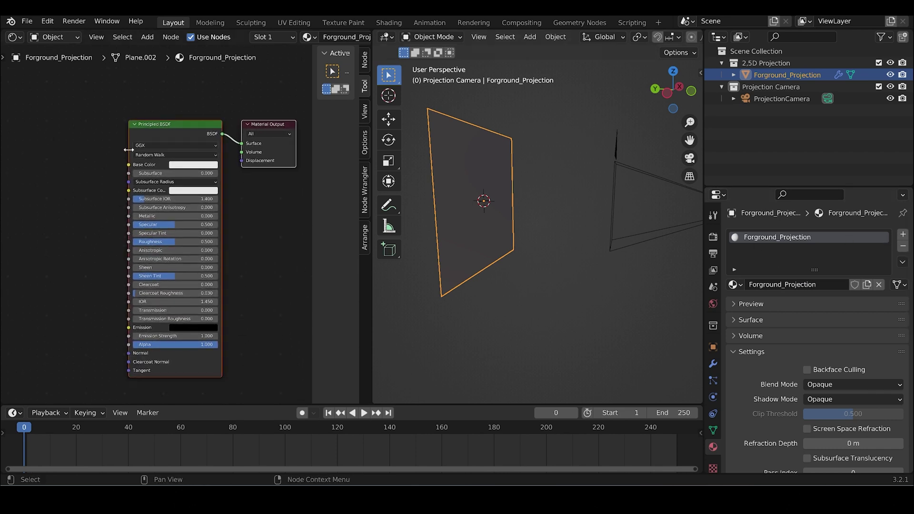
{"action": "middle_click_drag", "start_coordinate": [116, 170], "coordinate": [142, 175]}
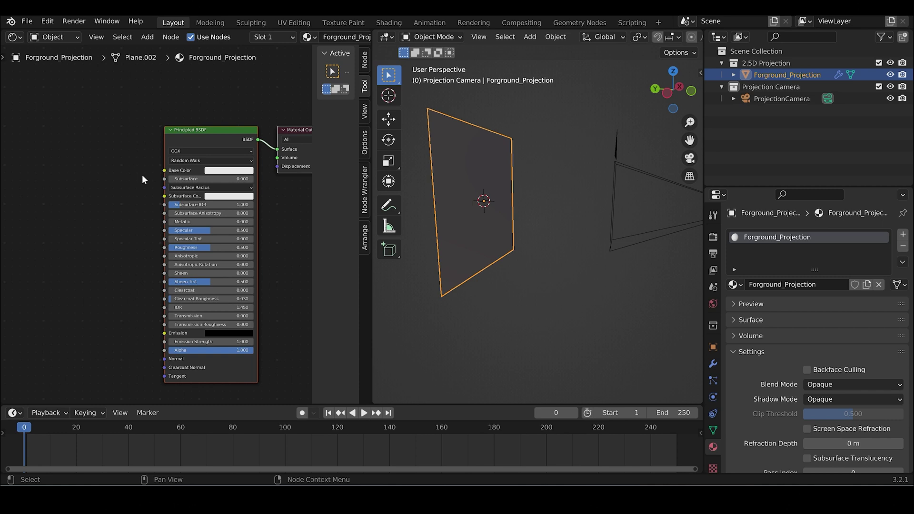
{"action": "left_click", "coordinate": [95, 185]}
{"action": "key", "text": "shift+a"}
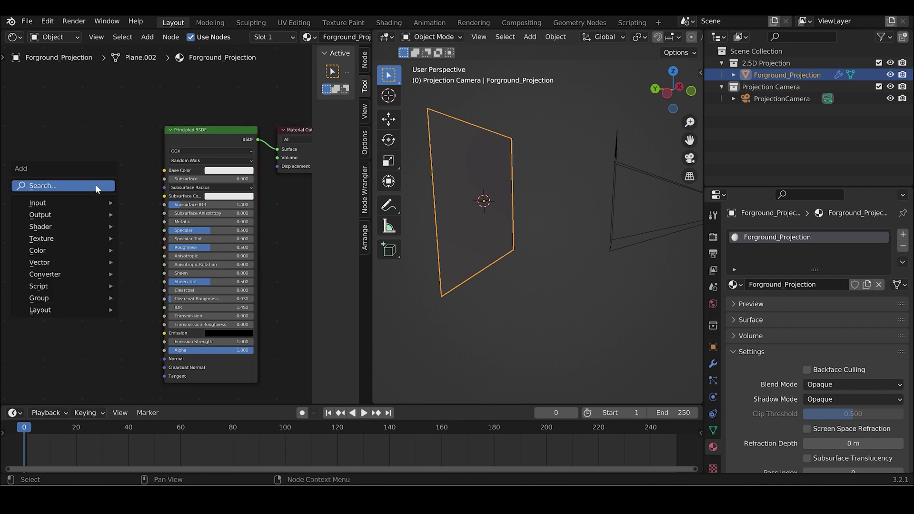
{"action": "left_click", "coordinate": [95, 186]}
{"action": "type", "text": "image"}
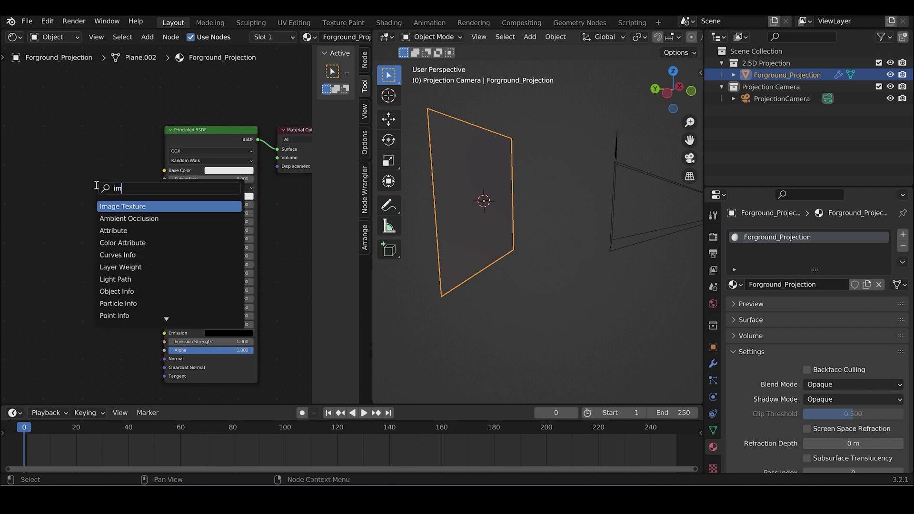
{"action": "key", "text": "Return"}
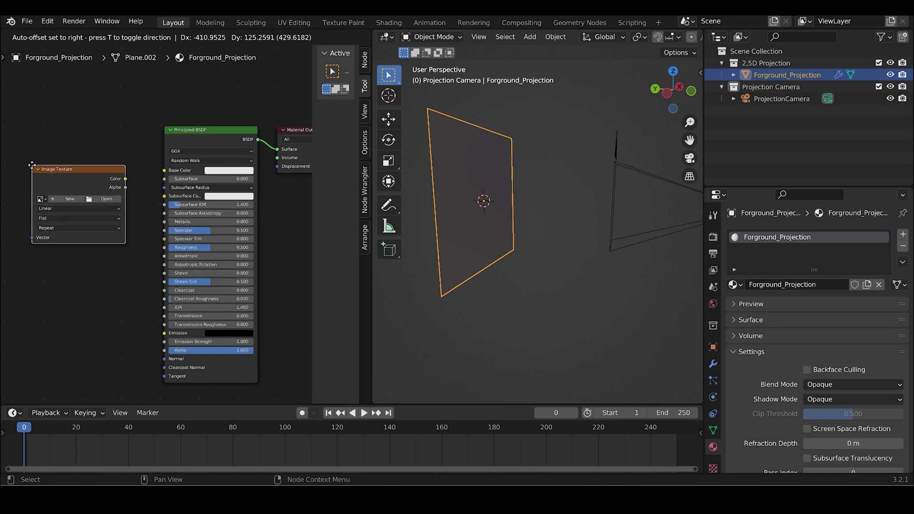
{"action": "left_click", "coordinate": [26, 164]}
{"action": "scroll", "coordinate": [78, 179], "scroll_direction": "up", "scroll_amount": 2}
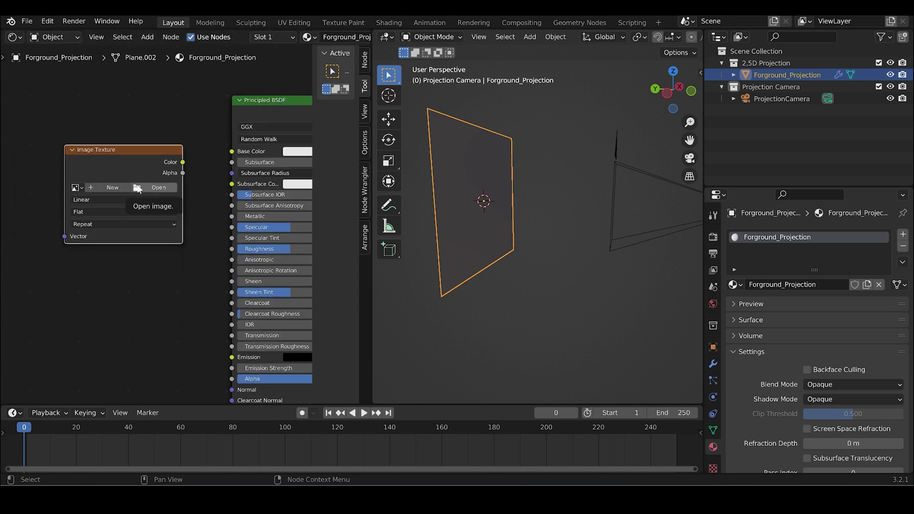
Step: Load ForBl_Background_Grass_V01.png from the Export folder and connect its Color to Emission
{"action": "left_click", "coordinate": [138, 188]}
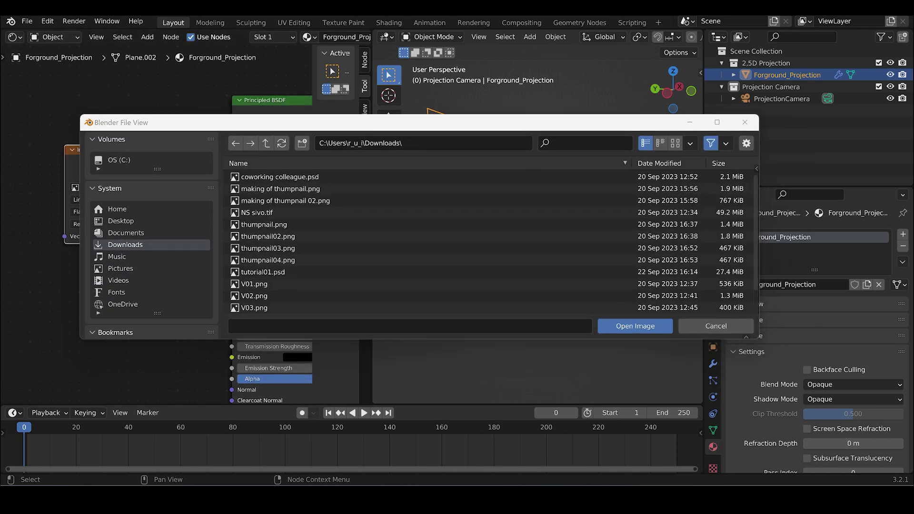
{"action": "left_click", "coordinate": [432, 141]}
{"action": "key", "text": "ctrl+v"}
{"action": "key", "text": "Return"}
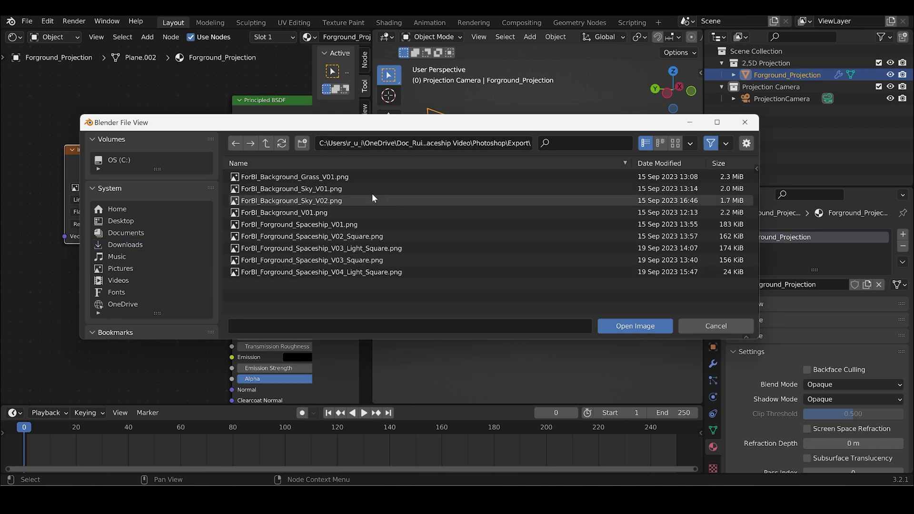
{"action": "left_click", "coordinate": [350, 176]}
{"action": "left_click", "coordinate": [651, 323]}
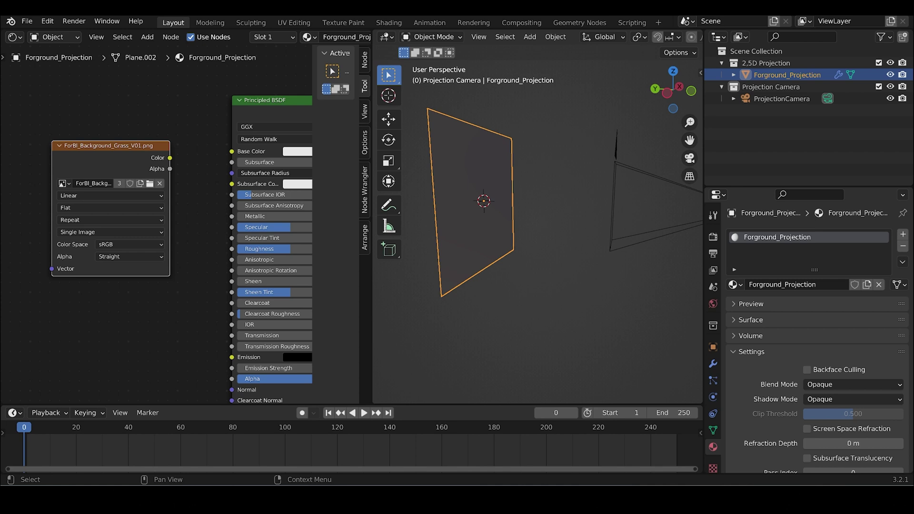
{"action": "left_click_drag", "start_coordinate": [169, 159], "coordinate": [231, 358]}
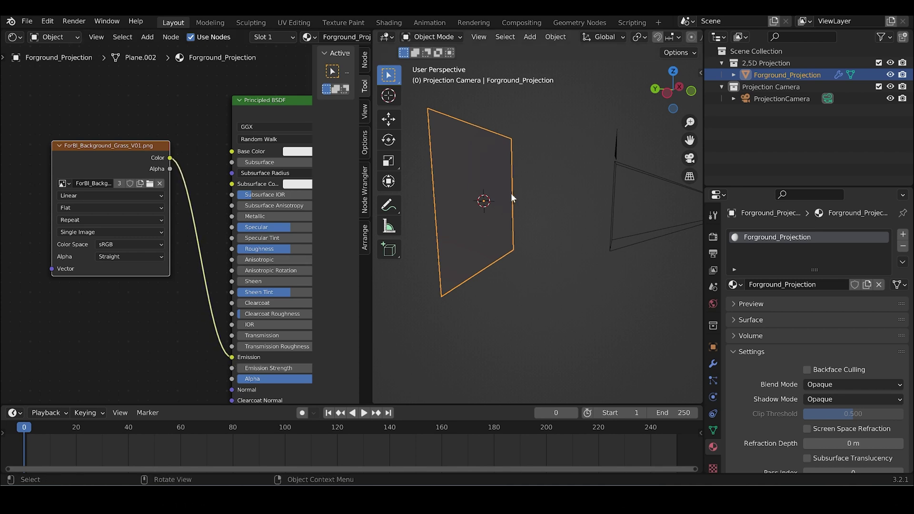
{"action": "scroll", "coordinate": [516, 194], "scroll_direction": "down", "scroll_amount": 2}
Step: Switch to rendered shading and look through the projection camera
{"action": "key", "text": "z"}
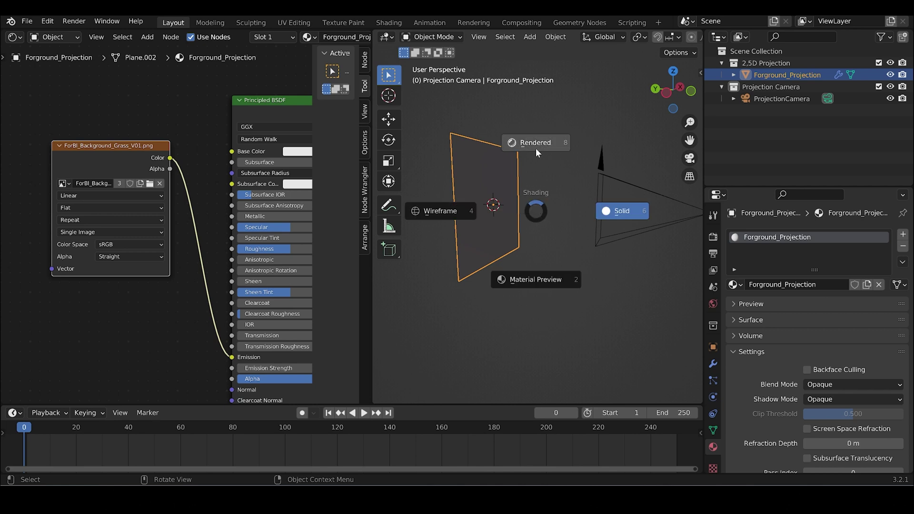
{"action": "left_click", "coordinate": [536, 147]}
{"action": "scroll", "coordinate": [516, 258], "scroll_direction": "down", "scroll_amount": 2}
{"action": "scroll", "coordinate": [507, 247], "scroll_direction": "up", "scroll_amount": 4}
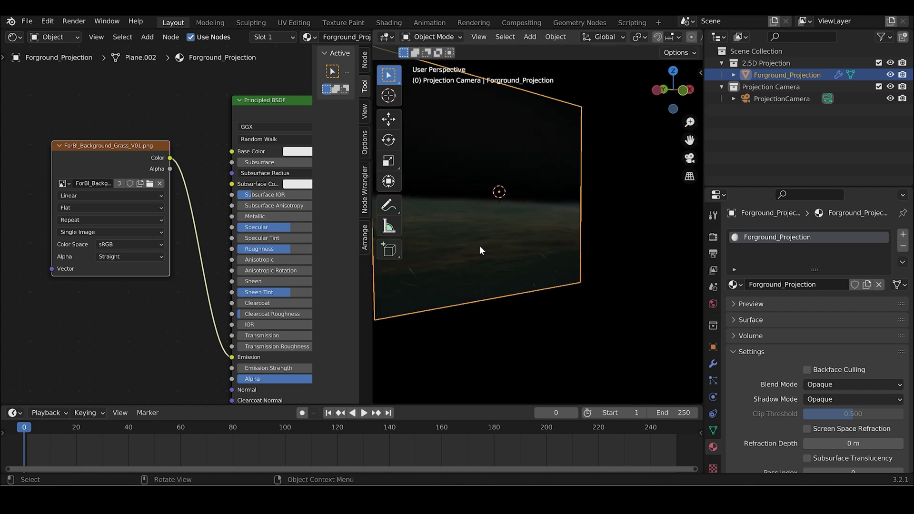
{"action": "mouse_move", "coordinate": [479, 246]}
{"action": "middle_mouse_down"}
{"action": "mouse_move", "coordinate": [456, 250]}
{"action": "mouse_move", "coordinate": [503, 248]}
{"action": "mouse_move", "coordinate": [496, 247]}
{"action": "middle_mouse_up"}
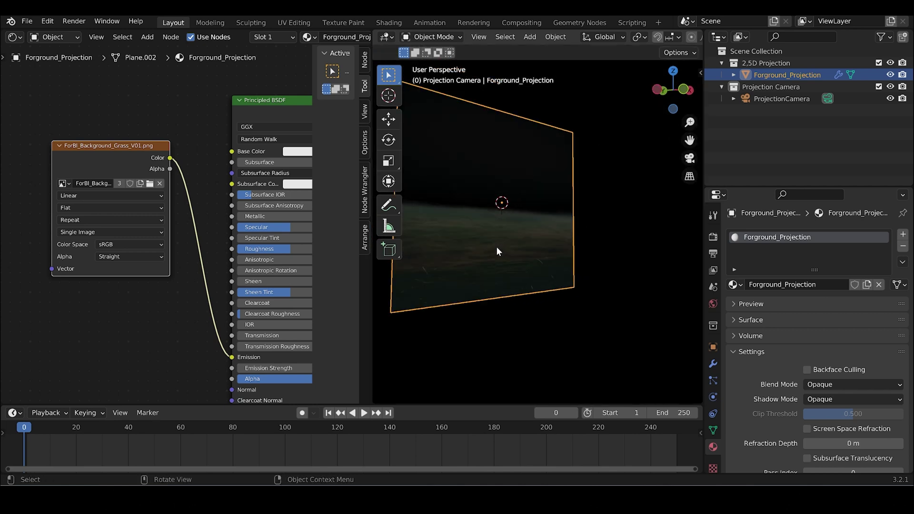
{"action": "key", "text": "KP_0"}
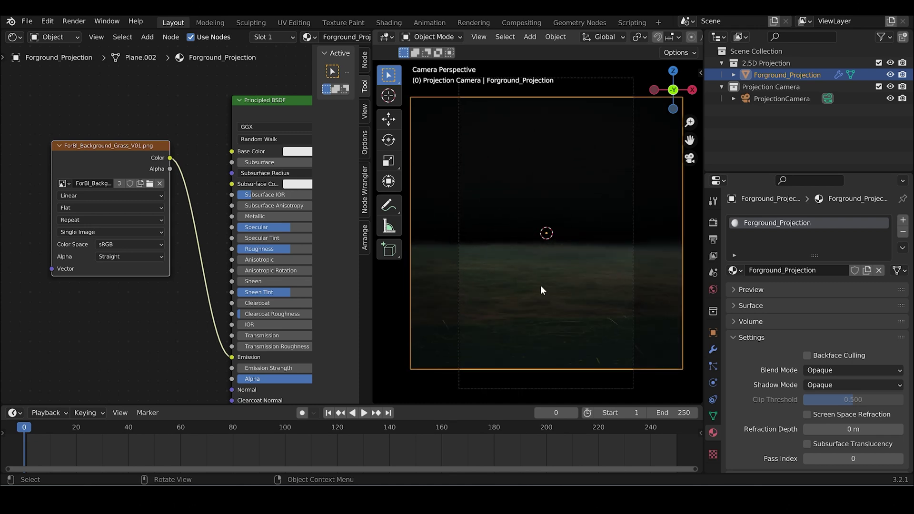
Step: Enable the Selectable toggles in the Outliner filter
{"action": "left_click", "coordinate": [881, 38]}
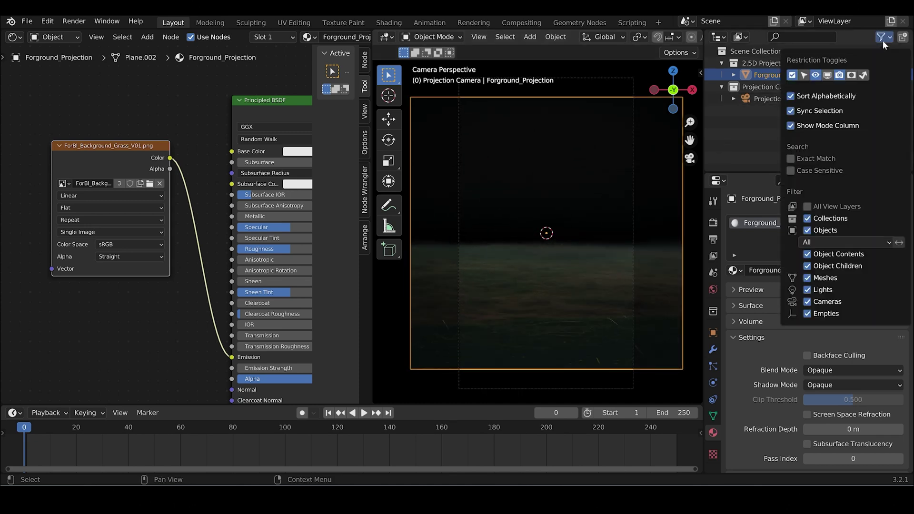
{"action": "left_click", "coordinate": [806, 77]}
{"action": "left_click", "coordinate": [746, 132]}
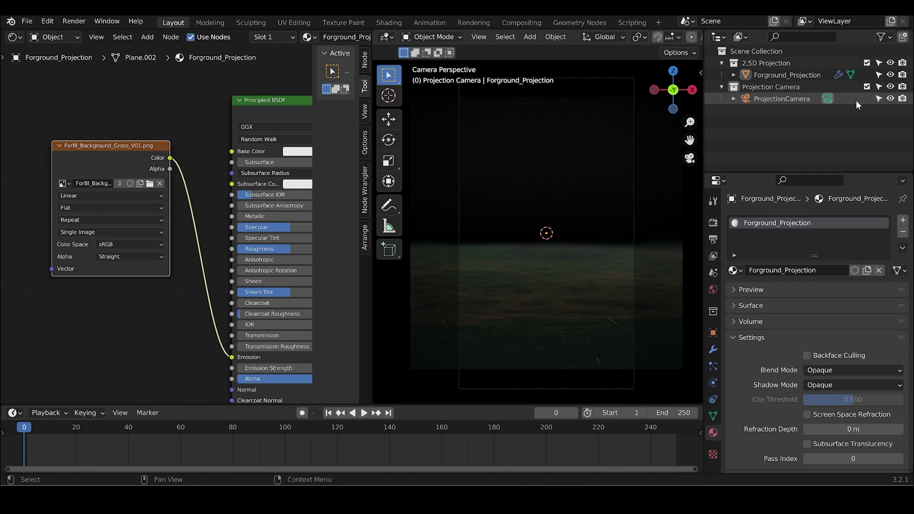
Step: Select ProjectionCamera and move it to a new position
{"action": "mouse_move", "coordinate": [572, 216]}
{"action": "middle_mouse_down"}
{"action": "mouse_move", "coordinate": [606, 230]}
{"action": "mouse_move", "coordinate": [661, 205]}
{"action": "middle_mouse_up"}
{"action": "key", "text": "z"}
{"action": "left_click", "coordinate": [675, 236]}
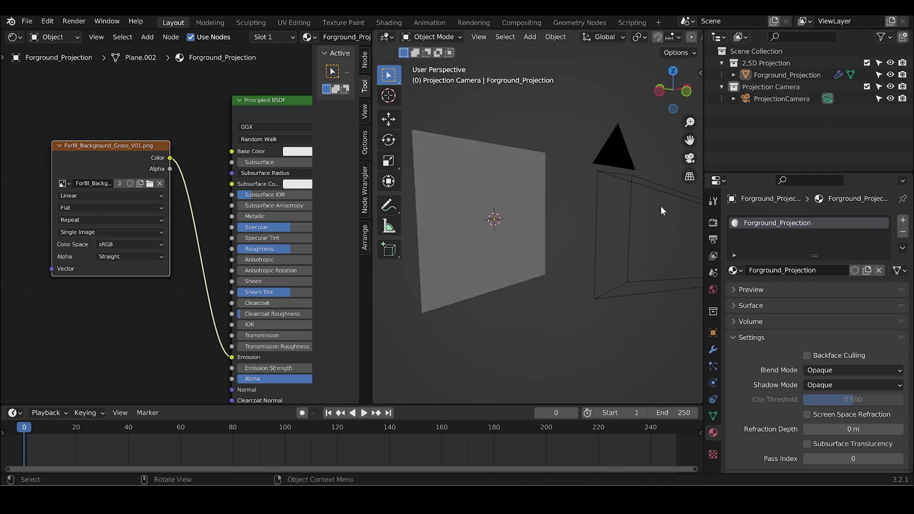
{"action": "left_click", "coordinate": [653, 192]}
{"action": "key", "text": "z"}
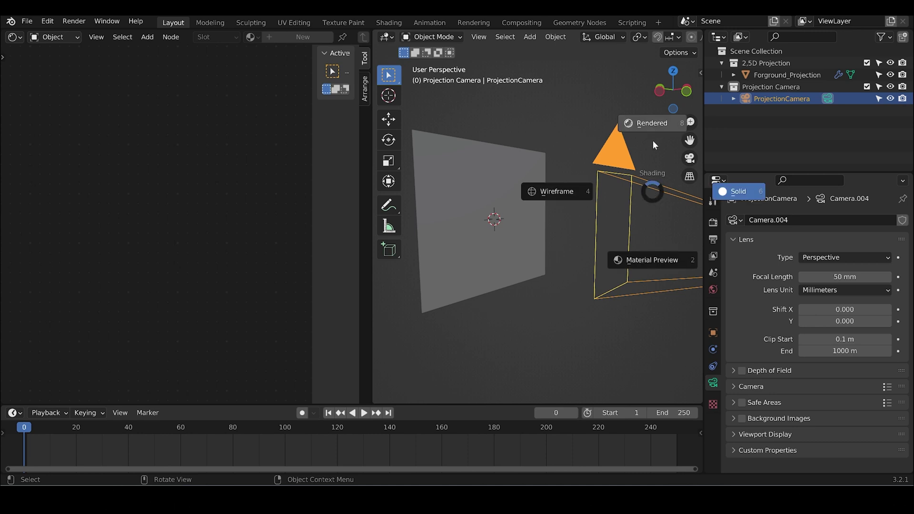
{"action": "left_click", "coordinate": [653, 141]}
{"action": "key", "text": "g"}
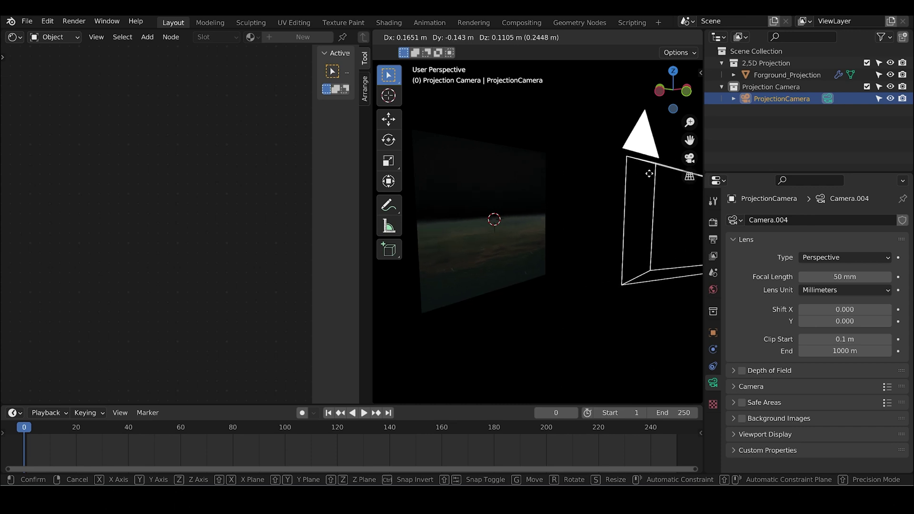
{"action": "left_click", "coordinate": [649, 173]}
Step: In camera view, move Forground_Projection so the grass image fills the frame
{"action": "left_click", "coordinate": [884, 37]}
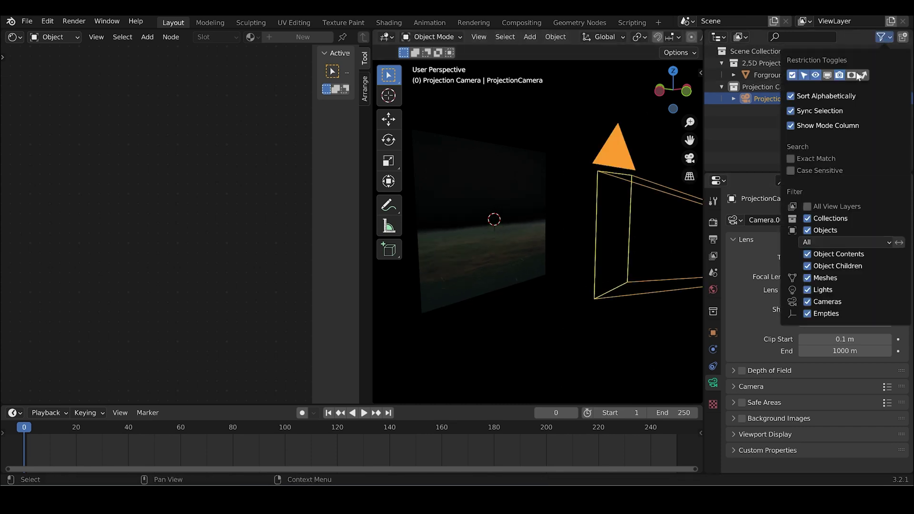
{"action": "left_click", "coordinate": [611, 183]}
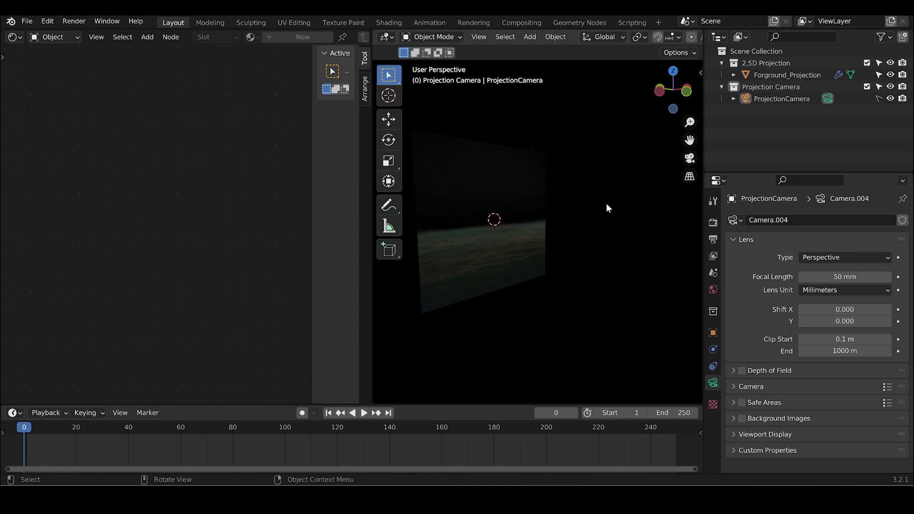
{"action": "left_click", "coordinate": [539, 275]}
{"action": "scroll", "coordinate": [527, 278], "scroll_direction": "down", "scroll_amount": 3}
{"action": "scroll", "coordinate": [544, 284], "scroll_direction": "up", "scroll_amount": 3}
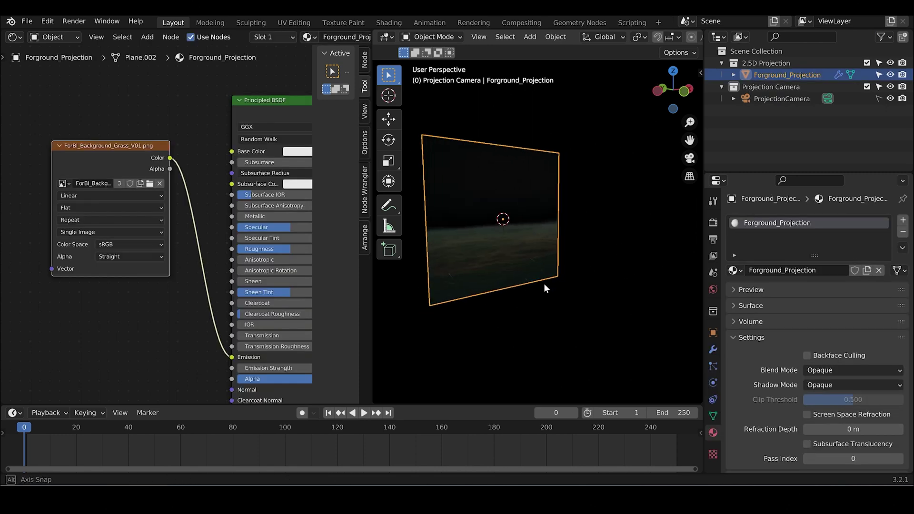
{"action": "key", "text": "KP_0"}
{"action": "left_click_drag", "start_coordinate": [484, 218], "coordinate": [439, 246]}
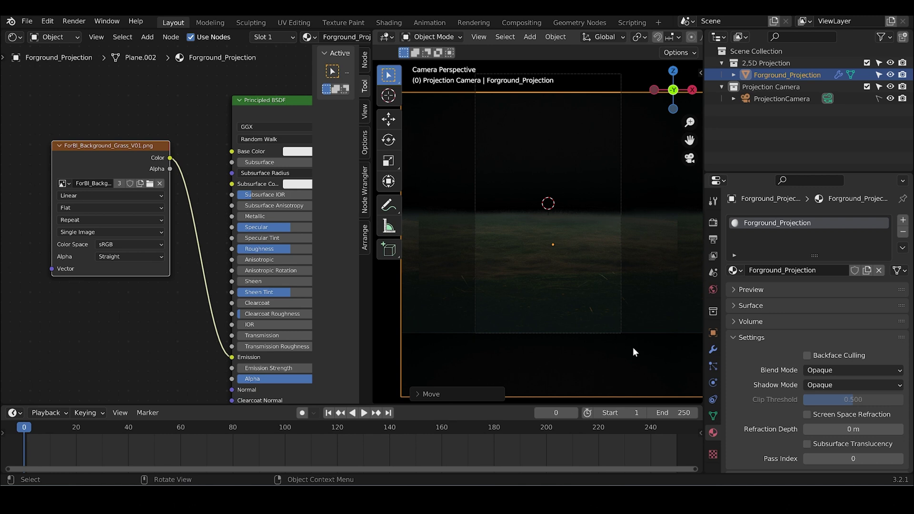
Step: Set UV Project Scale X to 0.571, then tilt the plane and shift it along Z
{"action": "left_click", "coordinate": [713, 350]}
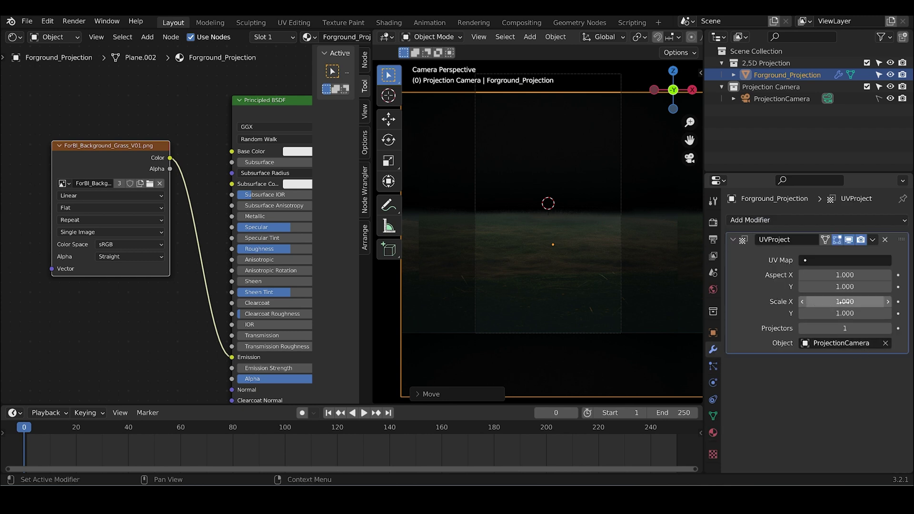
{"action": "left_click_drag", "start_coordinate": [845, 301], "coordinate": [844, 302]}
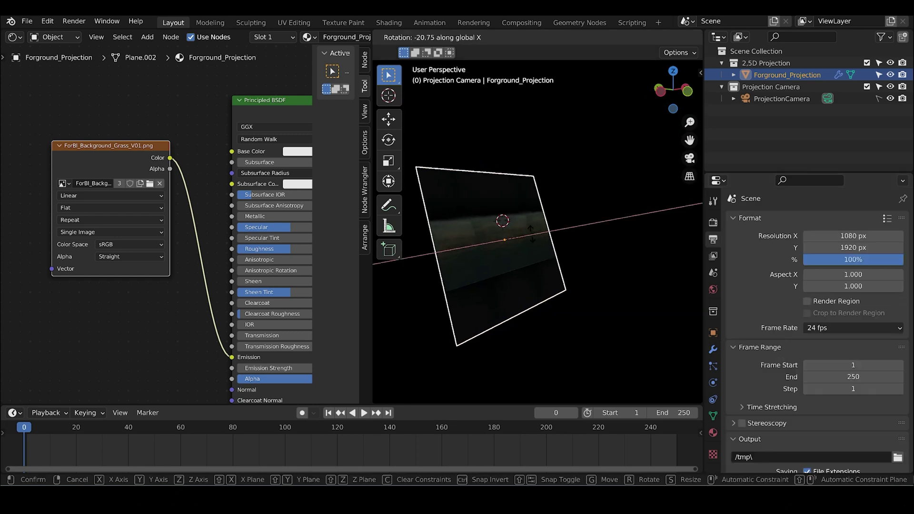
{"action": "left_click", "coordinate": [526, 208]}
{"action": "key", "text": "g"}
{"action": "key", "text": "z"}
{"action": "left_click", "coordinate": [526, 208]}
Step: Apply the plane's scale while viewing through the camera
{"action": "key", "text": "KP_0"}
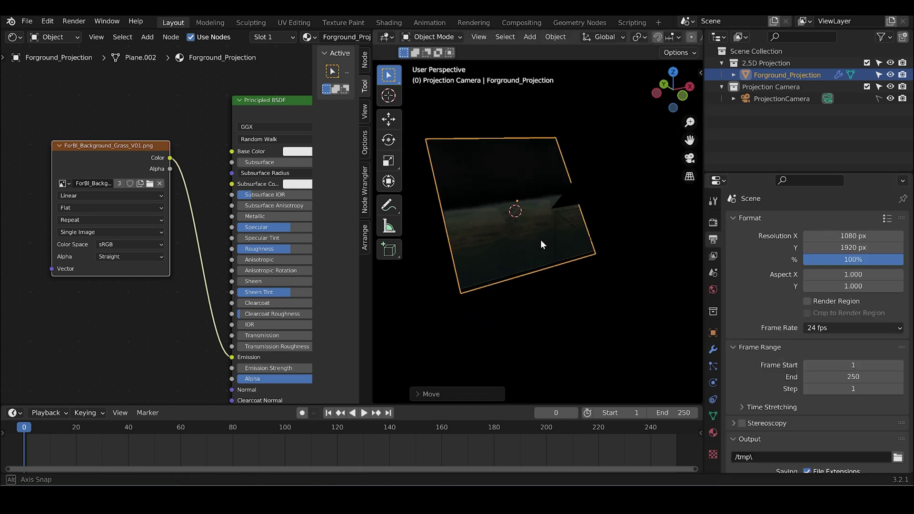
{"action": "scroll", "coordinate": [543, 258], "scroll_direction": "down", "scroll_amount": 1}
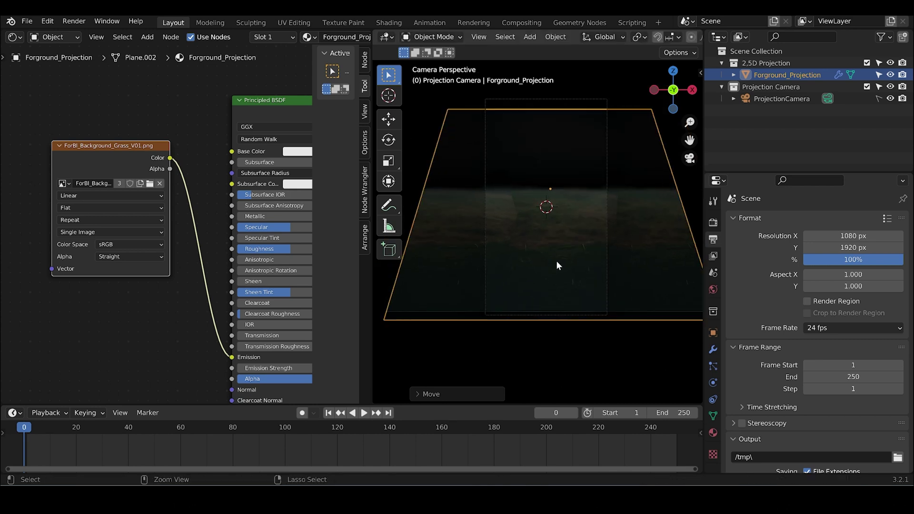
{"action": "key", "text": "ctrl+a"}
{"action": "left_click", "coordinate": [535, 260]}
{"action": "key", "text": "g"}
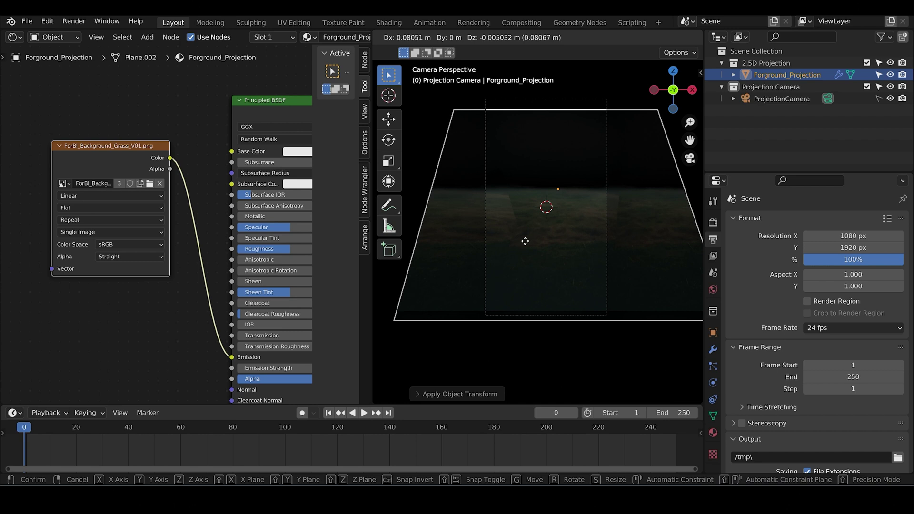
{"action": "right_click", "coordinate": [524, 246]}
Step: Add a Subdivision Surface modifier and place it above UVProject
{"action": "left_click", "coordinate": [713, 348]}
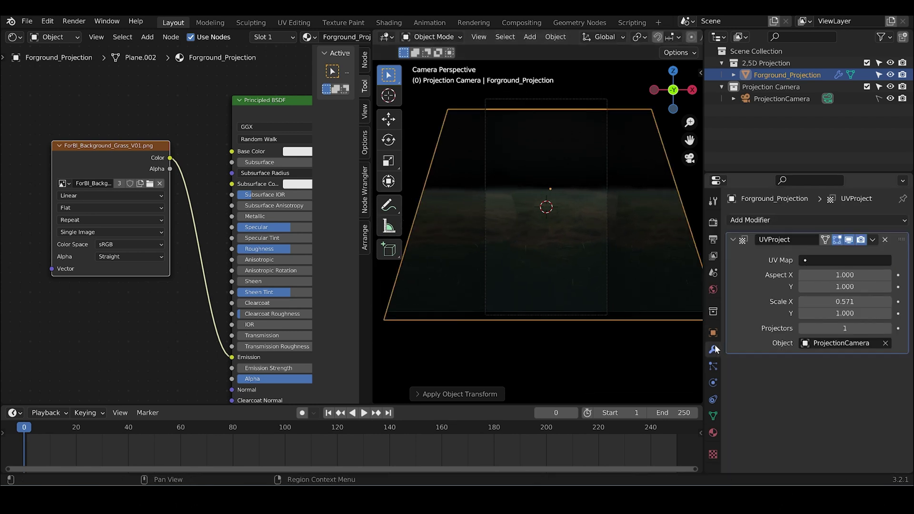
{"action": "left_click", "coordinate": [776, 221]}
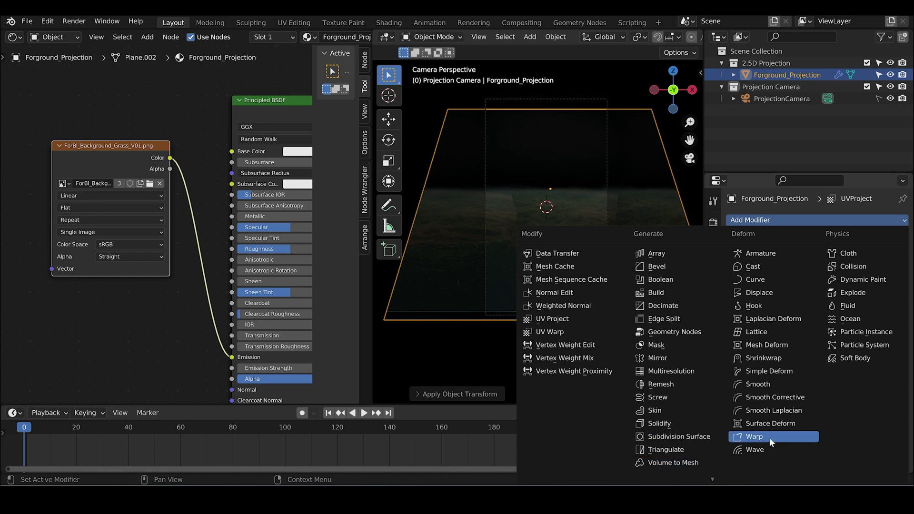
{"action": "left_click", "coordinate": [685, 437]}
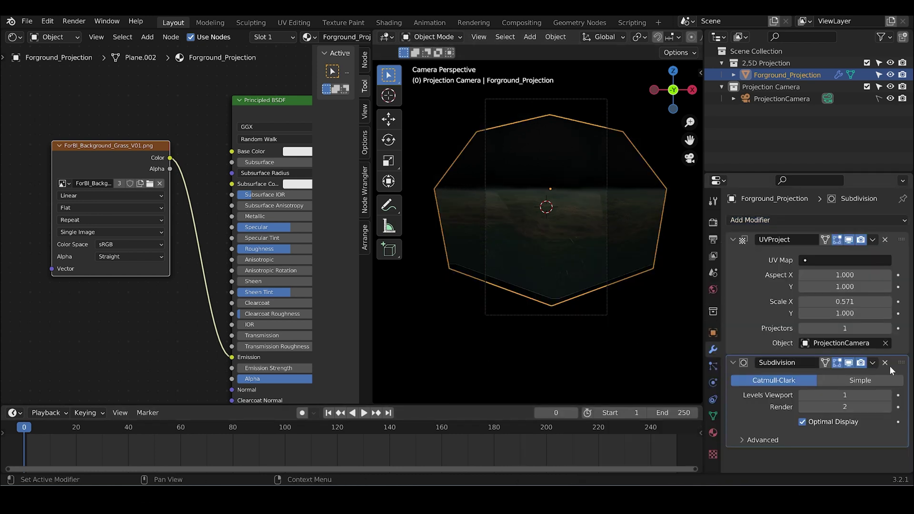
{"action": "left_click_drag", "start_coordinate": [891, 367], "coordinate": [890, 238]}
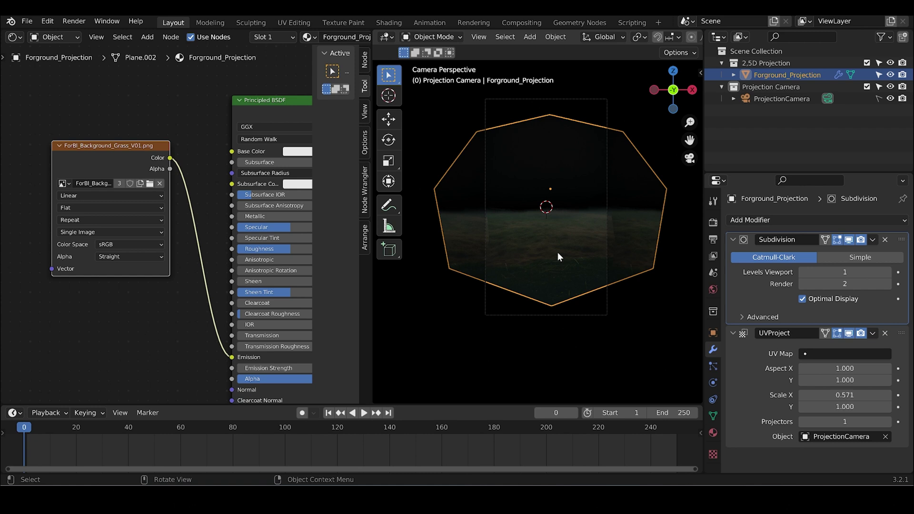
Step: Set the subdivision to Simple with Levels 2
{"action": "key", "text": "z"}
{"action": "left_click", "coordinate": [635, 261]}
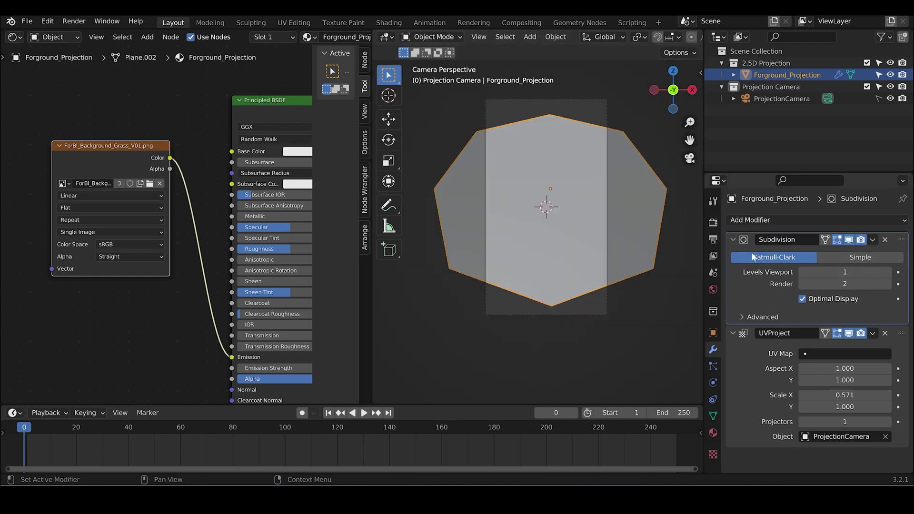
{"action": "left_click", "coordinate": [828, 257]}
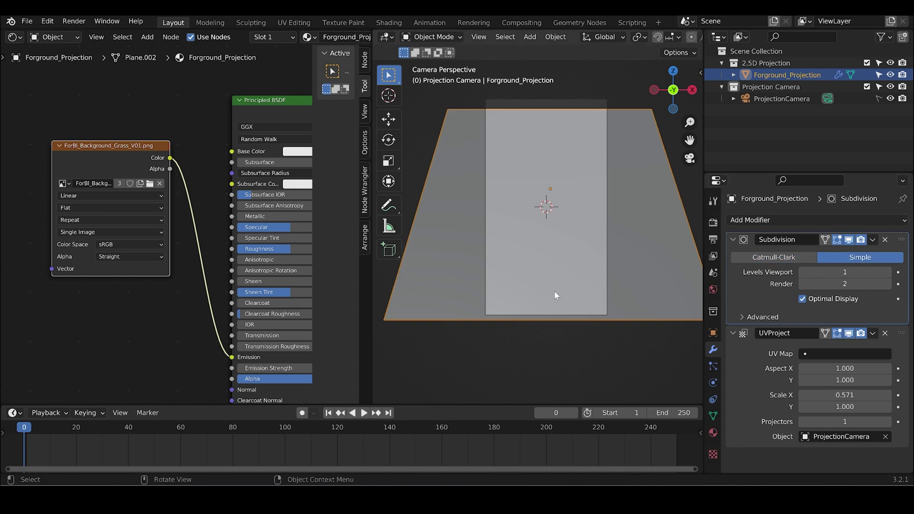
{"action": "left_click", "coordinate": [635, 290]}
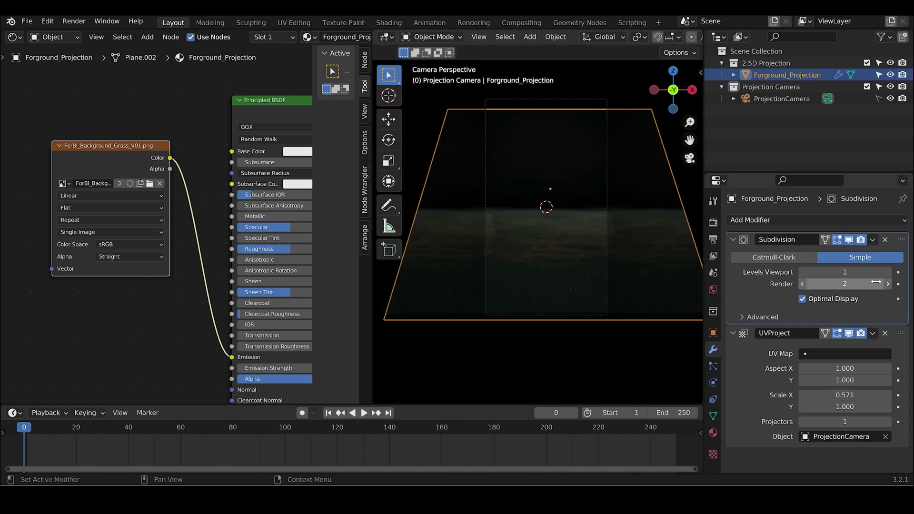
{"action": "left_click", "coordinate": [888, 272]}
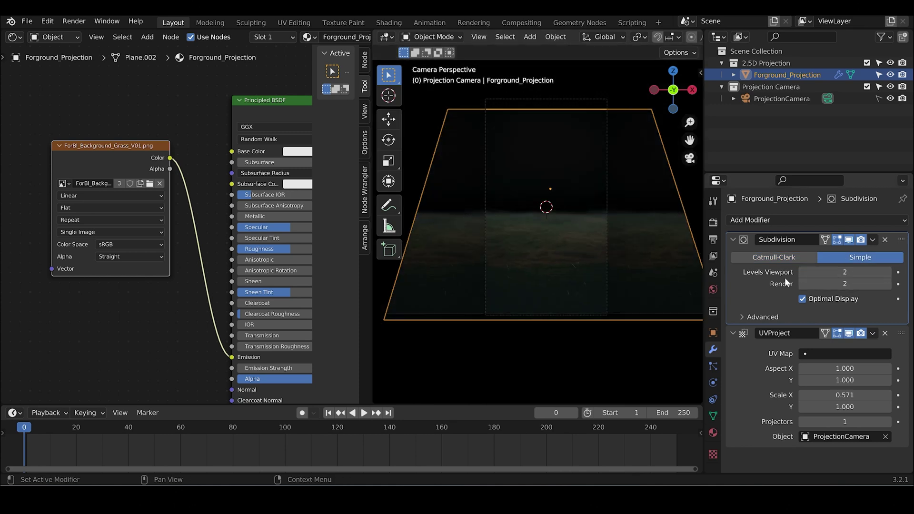
{"action": "left_click", "coordinate": [801, 272]}
{"action": "left_click", "coordinate": [802, 273]}
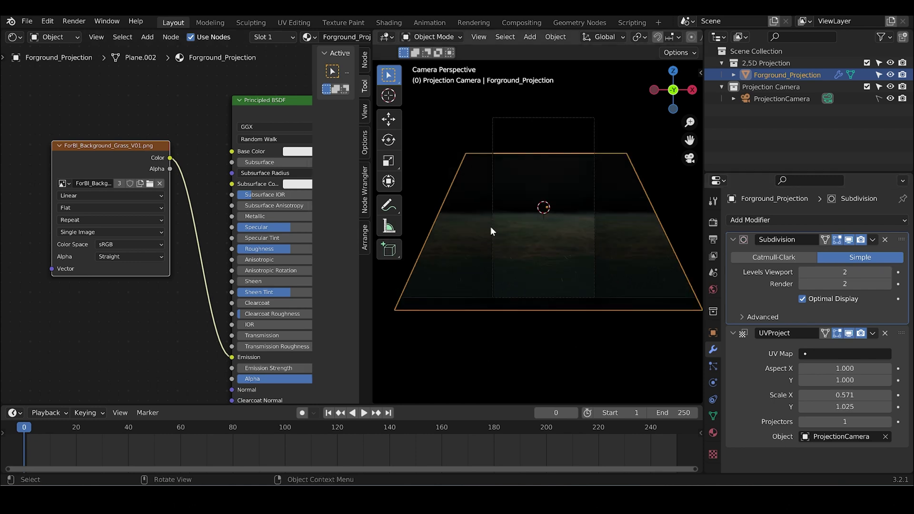
Step: Switch to solid shading and select the foreground projection plane
{"action": "middle_click_drag", "start_coordinate": [490, 226], "coordinate": [444, 227]}
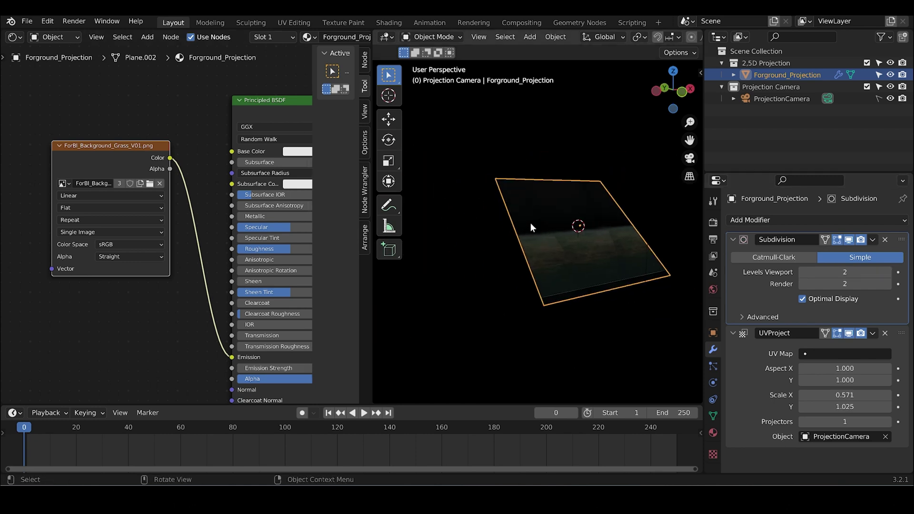
{"action": "middle_click_drag", "start_coordinate": [531, 222], "coordinate": [593, 166]}
{"action": "left_click", "coordinate": [581, 188]}
{"action": "key", "text": "z"}
{"action": "left_click", "coordinate": [609, 185]}
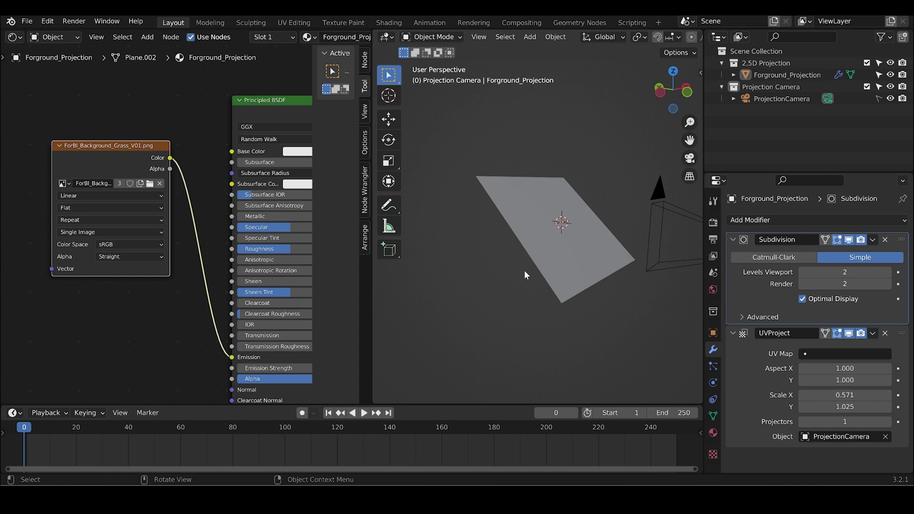
{"action": "left_click", "coordinate": [534, 303]}
{"action": "middle_click_drag", "start_coordinate": [526, 315], "coordinate": [544, 295]}
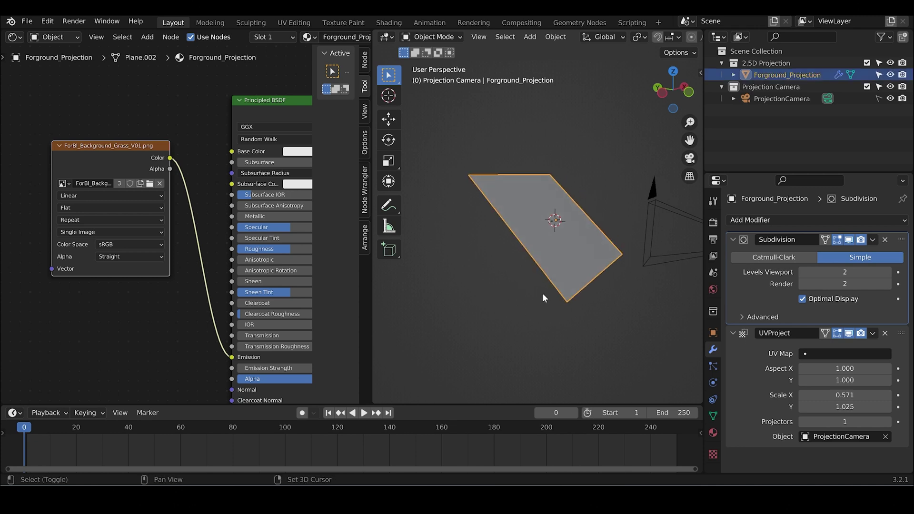
Step: Duplicate the plane, rotate it upright on X, and scale it to fill the camera frame
{"action": "key", "text": "shift+d"}
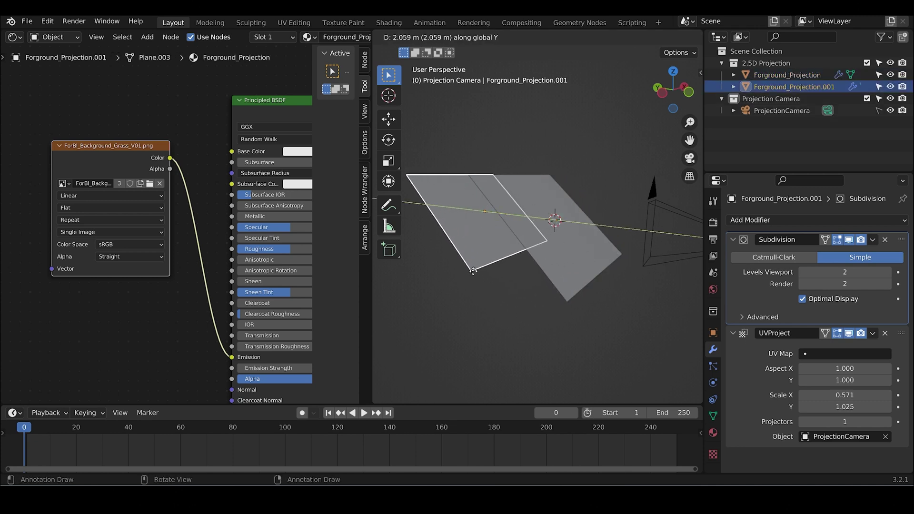
{"action": "left_click", "coordinate": [566, 270]}
{"action": "middle_click_drag", "start_coordinate": [565, 267], "coordinate": [521, 249]}
{"action": "key", "text": "r"}
{"action": "key", "text": "x"}
{"action": "left_click", "coordinate": [505, 250]}
{"action": "key", "text": "s"}
{"action": "left_click", "coordinate": [555, 252]}
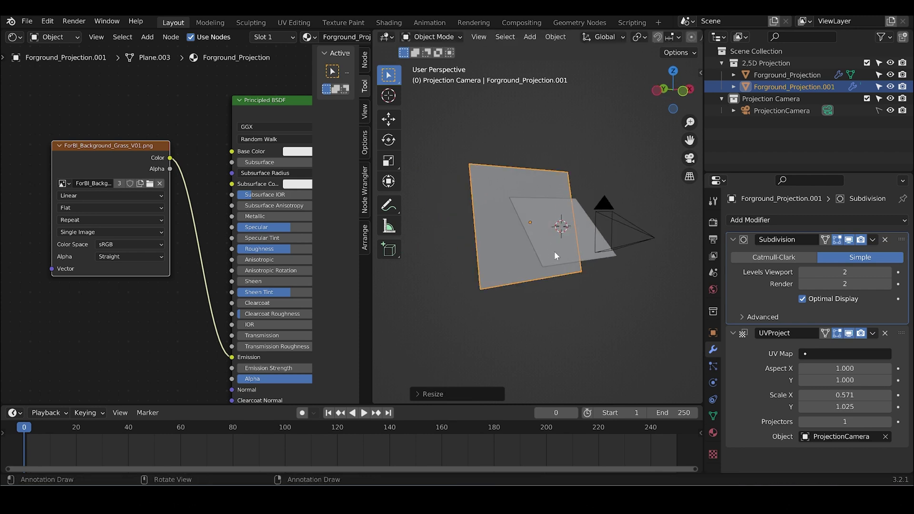
{"action": "key", "text": "KP_0"}
{"action": "key", "text": "s"}
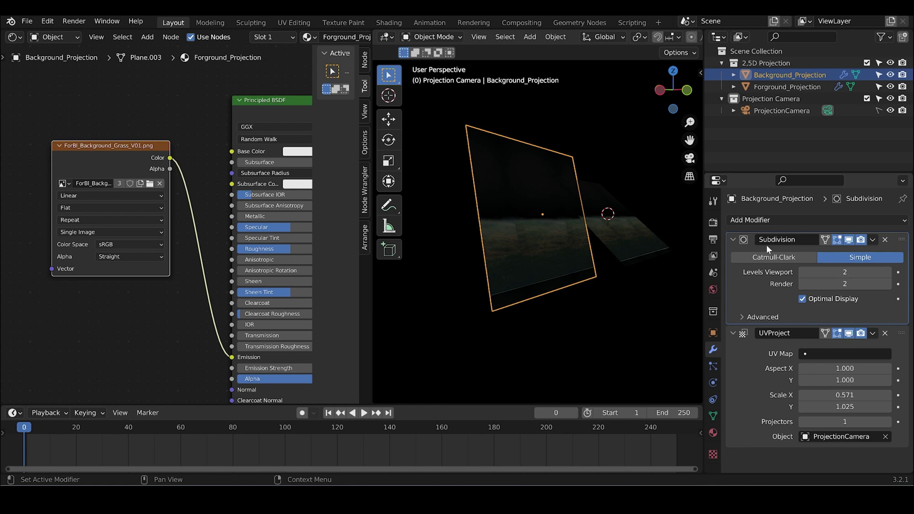
Step: Duplicate the background plane's material and rename the copy Background_Projection
{"action": "left_click", "coordinate": [713, 433]}
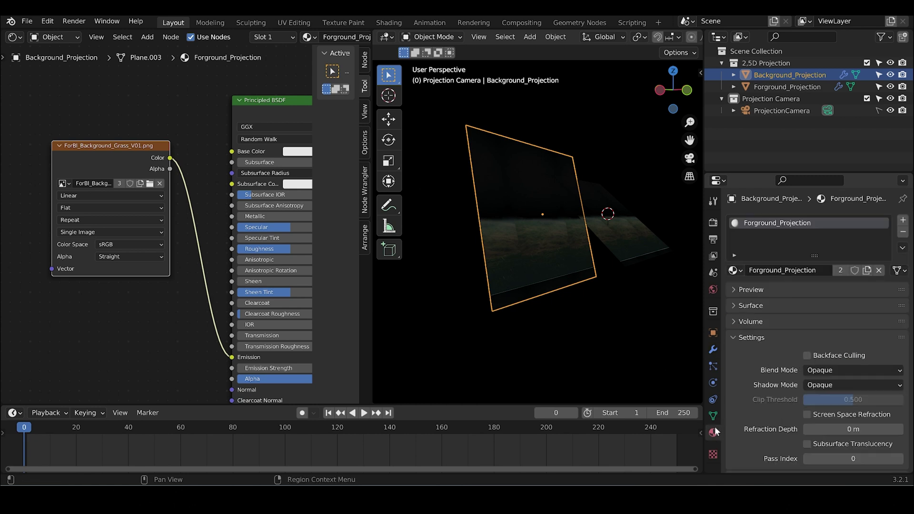
{"action": "left_click", "coordinate": [864, 270]}
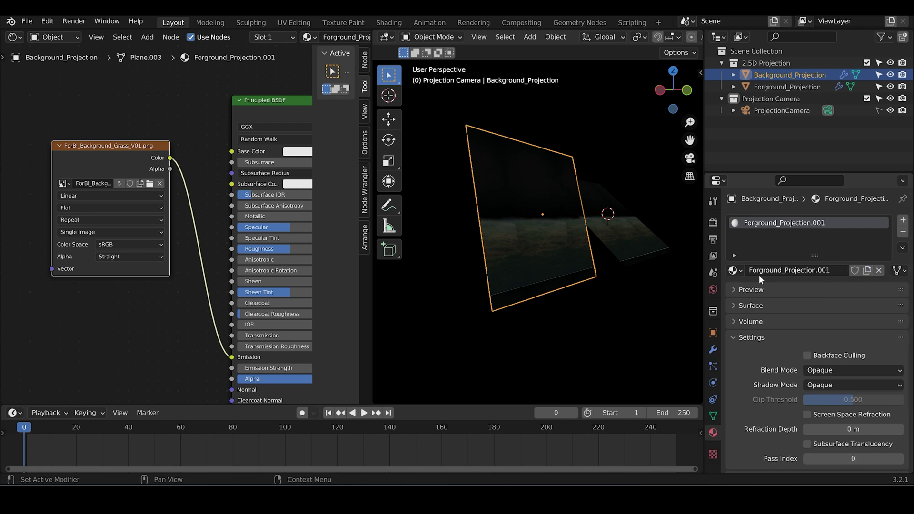
{"action": "left_click", "coordinate": [784, 270]}
{"action": "left_click_drag", "start_coordinate": [819, 270], "coordinate": [835, 270]}
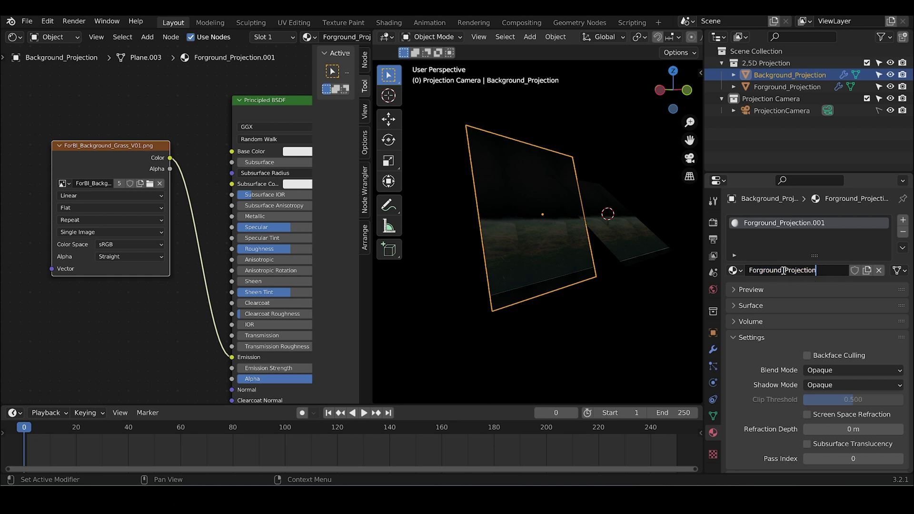
{"action": "left_click_drag", "start_coordinate": [783, 271], "coordinate": [714, 280]}
{"action": "key", "text": "BackSpace"}
{"action": "type", "text": "Bacgkroun"}
{"action": "key", "text": "BackSpace"}
{"action": "key", "text": "BackSpace"}
{"action": "key", "text": "BackSpace"}
{"action": "key", "text": "BackSpace"}
{"action": "key", "text": "BackSpace"}
{"action": "key", "text": "BackSpace"}
{"action": "type", "text": "kground"}
{"action": "key", "text": "Return"}
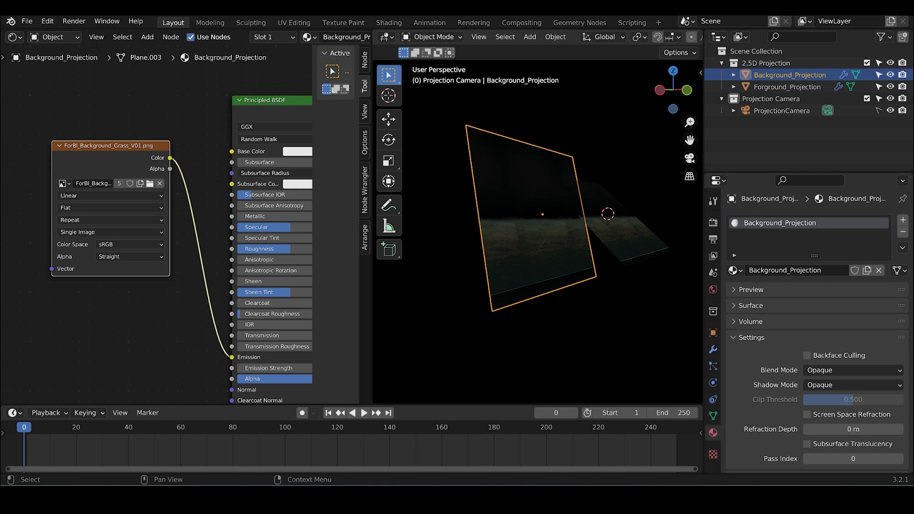
Step: Load ForBl_Background_Sky_V02.png into the material's Image Texture node
{"action": "left_click", "coordinate": [149, 183]}
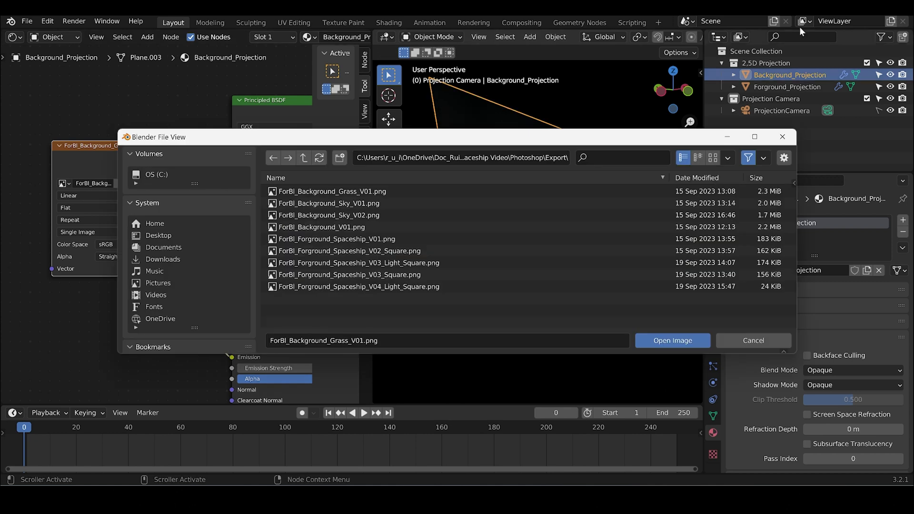
{"action": "left_click", "coordinate": [347, 214]}
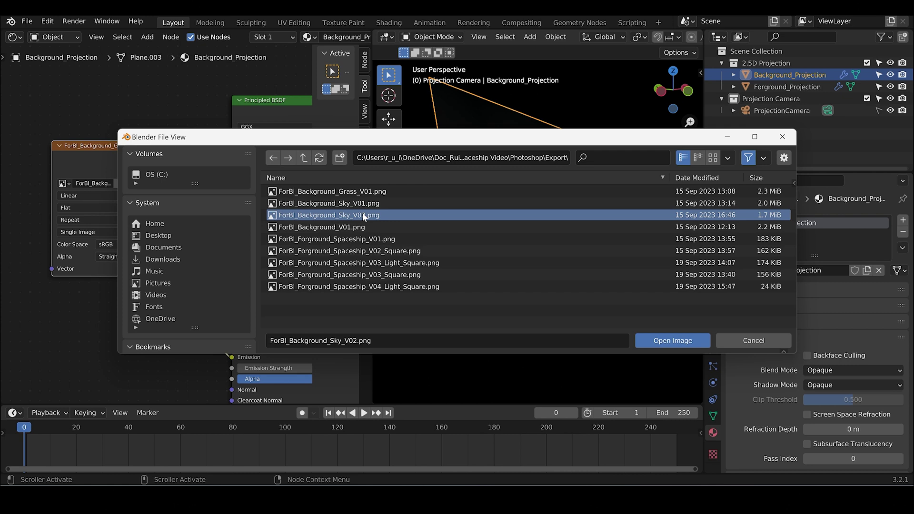
{"action": "left_click", "coordinate": [673, 341]}
Step: Select the Forgound_Projection foreground plane
{"action": "middle_click_drag", "start_coordinate": [547, 281], "coordinate": [605, 282]}
{"action": "left_click", "coordinate": [532, 279]}
{"action": "left_click", "coordinate": [604, 298]}
{"action": "left_click", "coordinate": [595, 249]}
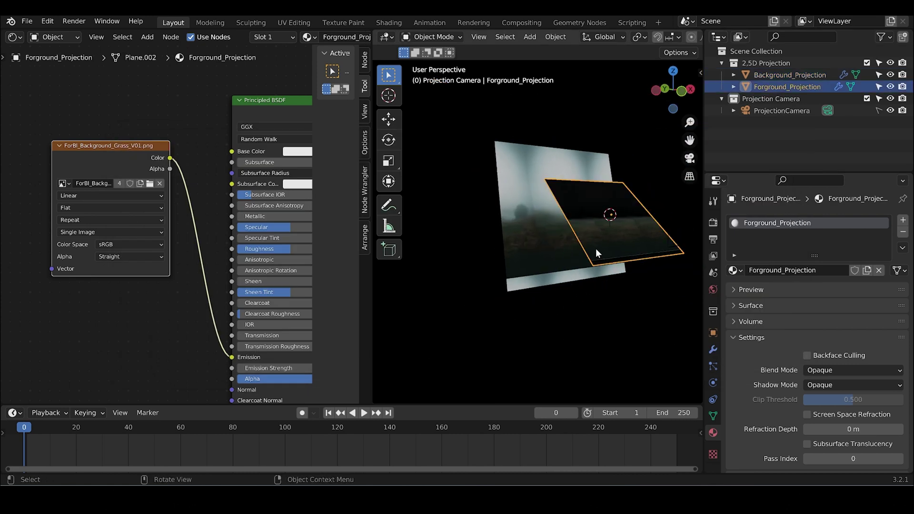
{"action": "scroll", "coordinate": [595, 249], "scroll_direction": "up", "scroll_amount": 4}
Step: Connect the Image Texture Alpha output to the Principled BSDF Alpha input
{"action": "middle_click_drag", "start_coordinate": [560, 229], "coordinate": [536, 192]}
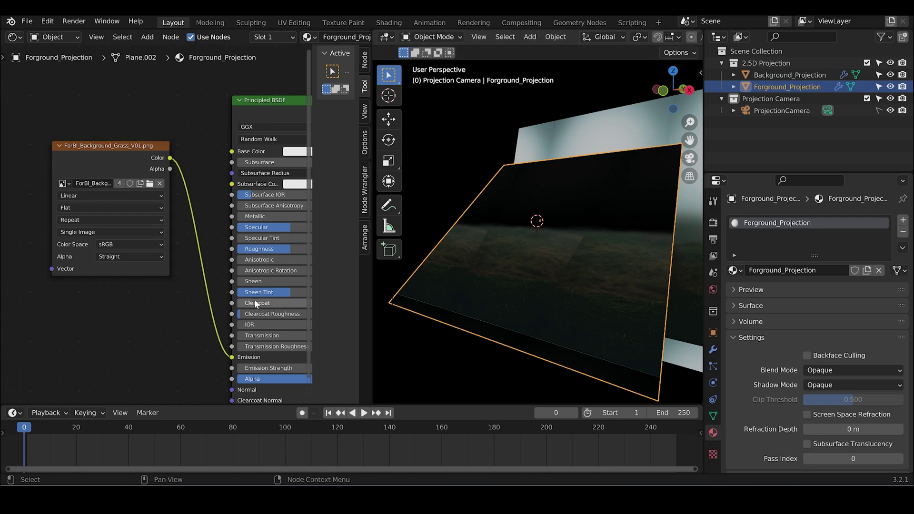
{"action": "middle_click_drag", "start_coordinate": [172, 167], "coordinate": [147, 145]}
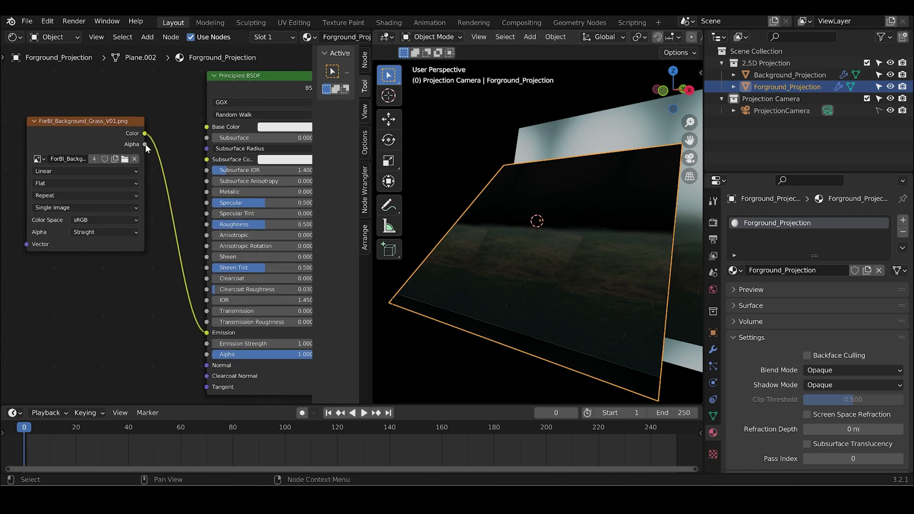
{"action": "left_click_drag", "start_coordinate": [145, 144], "coordinate": [205, 355]}
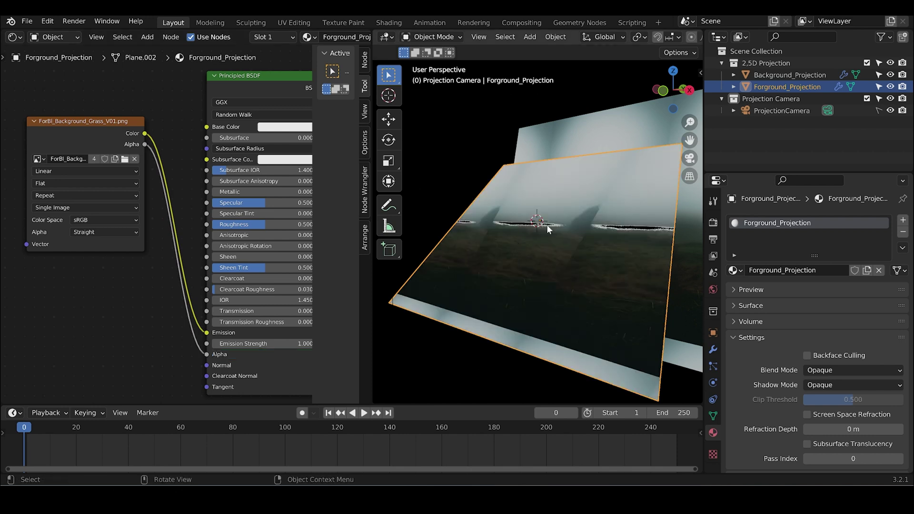
Step: Set the foreground material's Blend Mode to Alpha Blend
{"action": "middle_click_drag", "start_coordinate": [504, 242], "coordinate": [510, 235]}
{"action": "middle_click_drag", "start_coordinate": [441, 265], "coordinate": [486, 279]}
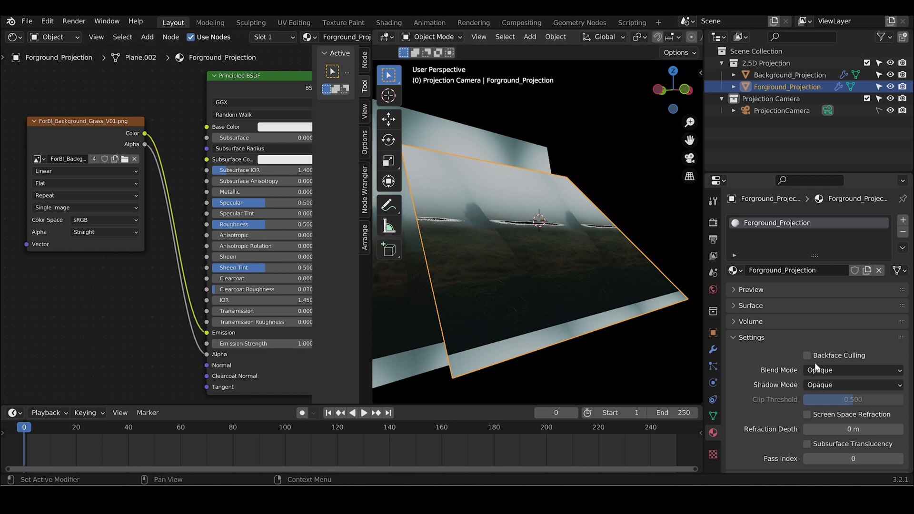
{"action": "scroll", "coordinate": [772, 370], "scroll_direction": "down", "scroll_amount": 1}
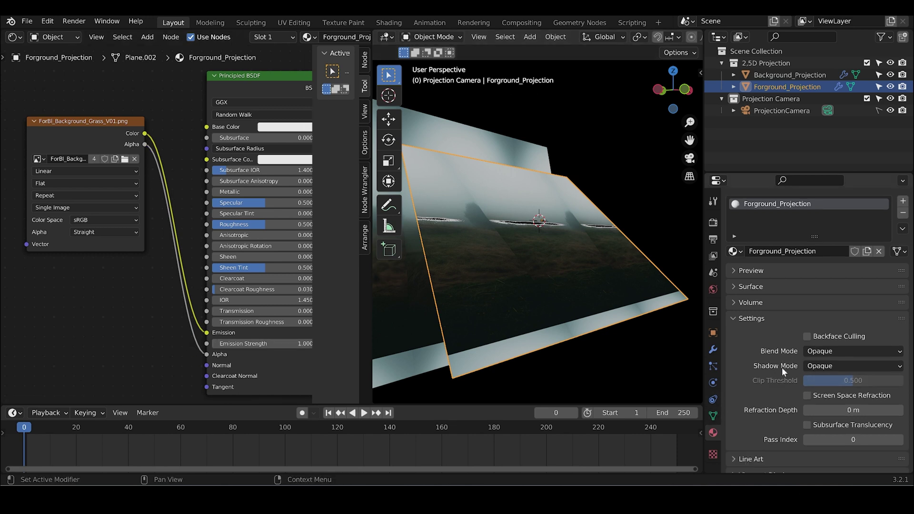
{"action": "left_click", "coordinate": [840, 351]}
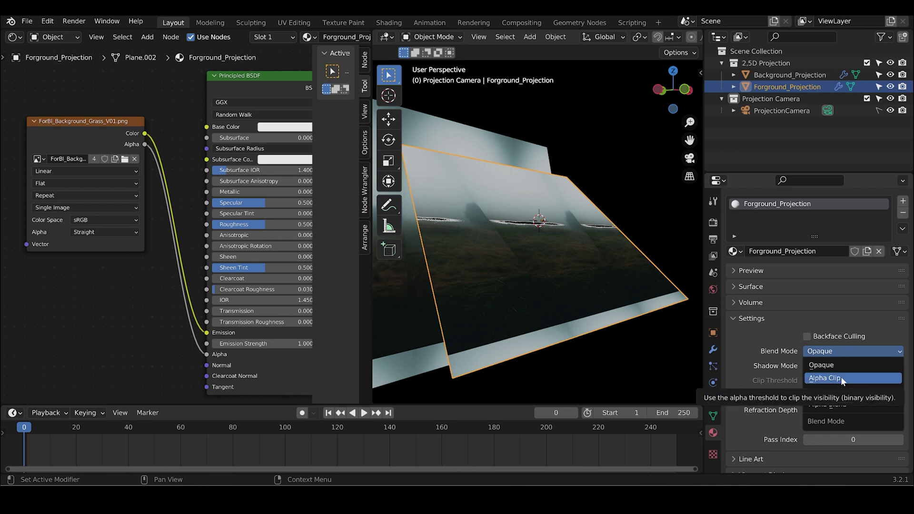
{"action": "left_click", "coordinate": [851, 404]}
Step: Check the sky showing through the grass plane in camera view, keeping the foreground plane selected
{"action": "middle_click_drag", "start_coordinate": [619, 267], "coordinate": [581, 270]}
{"action": "key", "text": "KP_0"}
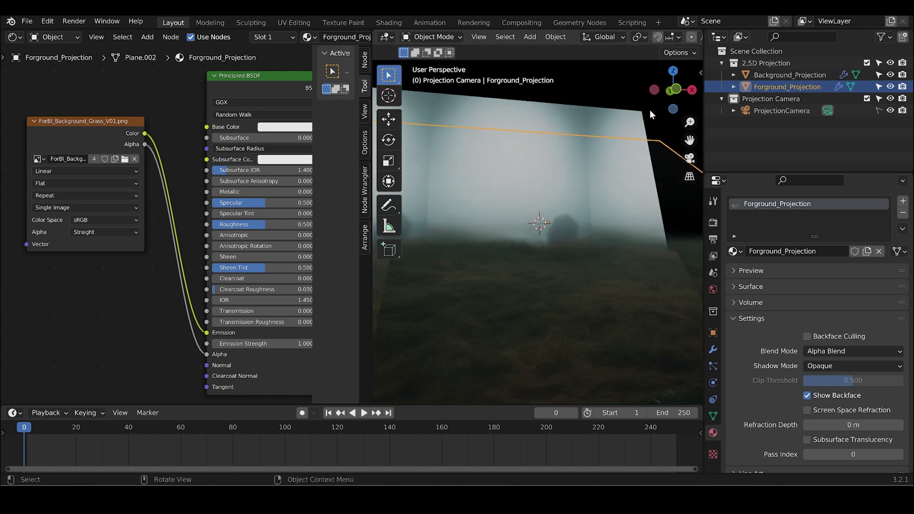
{"action": "left_click", "coordinate": [649, 109]}
{"action": "middle_click_drag", "start_coordinate": [620, 177], "coordinate": [577, 219]}
{"action": "left_click", "coordinate": [586, 298]}
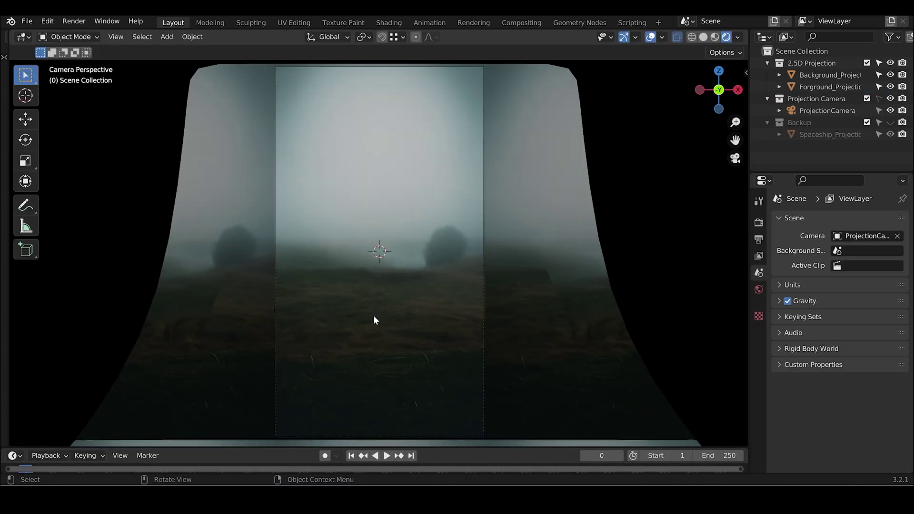
{"action": "middle_click_drag", "start_coordinate": [375, 315], "coordinate": [391, 316]}
Step: Add a cube in camera view and scale it down to a small square
{"action": "key", "text": "KP_0"}
{"action": "key", "text": "shift+a"}
{"action": "mouse_move", "coordinate": [353, 227]}
{"action": "left_click", "coordinate": [427, 241]}
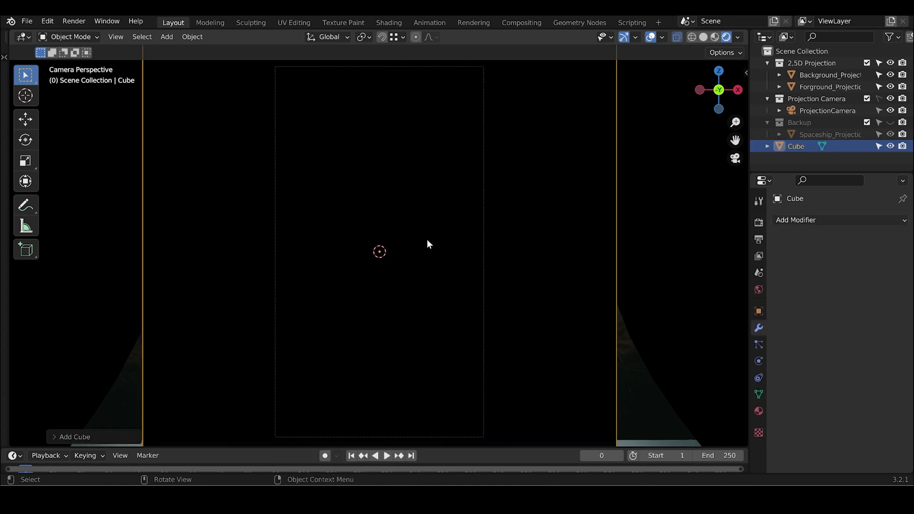
{"action": "key", "text": "s"}
{"action": "left_click", "coordinate": [418, 264]}
{"action": "scroll", "coordinate": [415, 264], "scroll_direction": "up", "scroll_amount": 3}
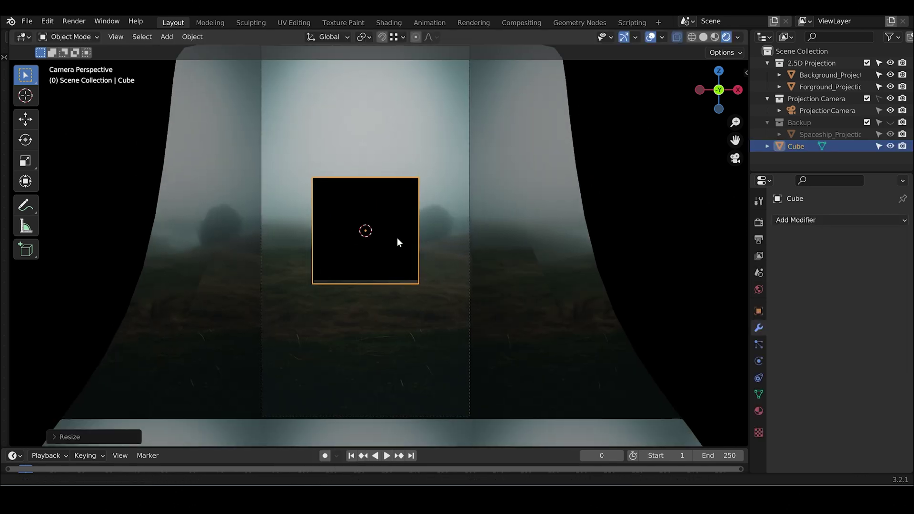
{"action": "middle_click_drag", "start_coordinate": [397, 242], "coordinate": [447, 301], "text": "shift"}
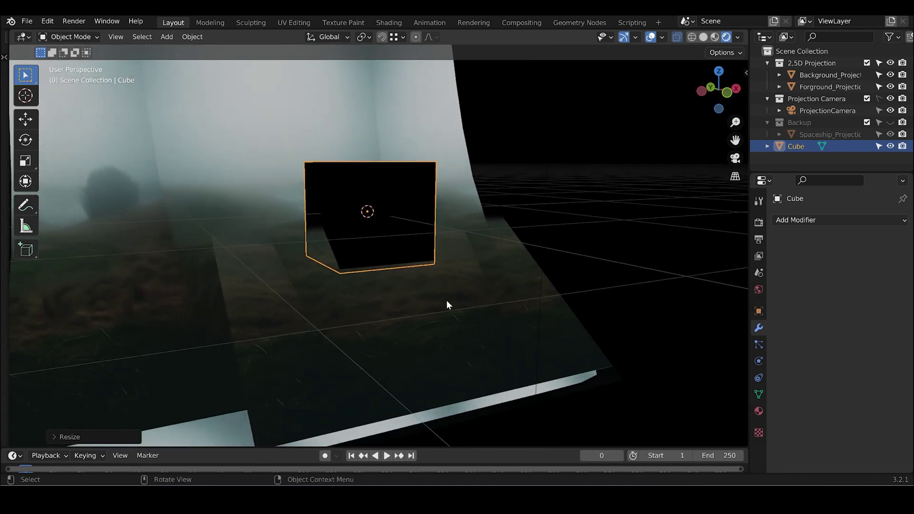
Step: Copy the foreground plane's modifiers onto the cube with Ctrl+L > Copy Modifiers
{"action": "left_click", "coordinate": [502, 290]}
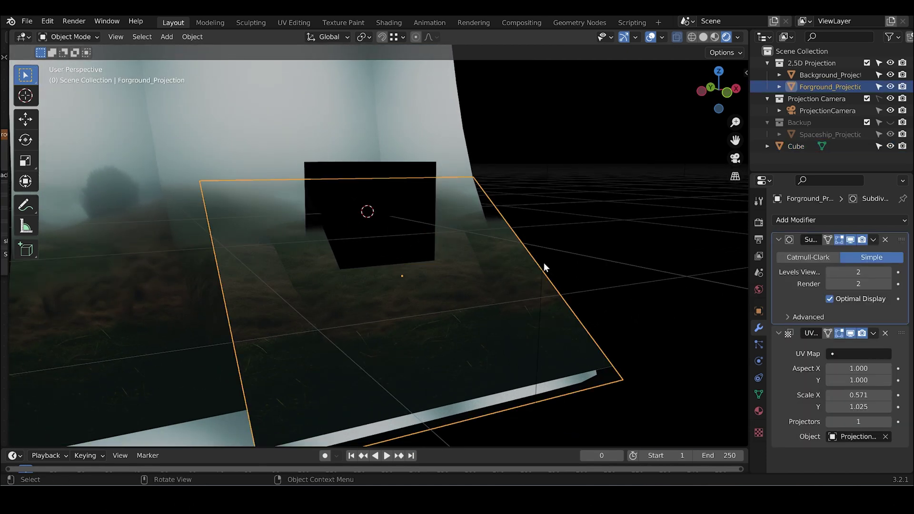
{"action": "left_click", "coordinate": [405, 186]}
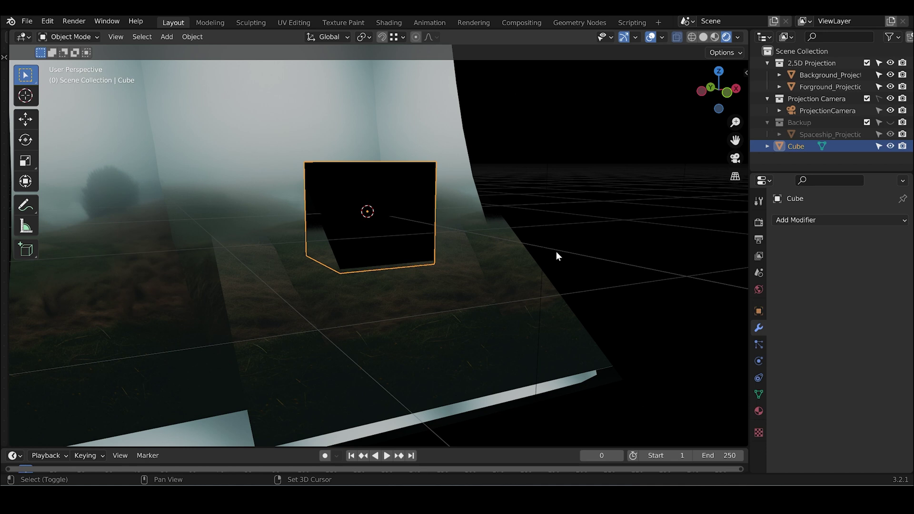
{"action": "left_click", "coordinate": [573, 354]}
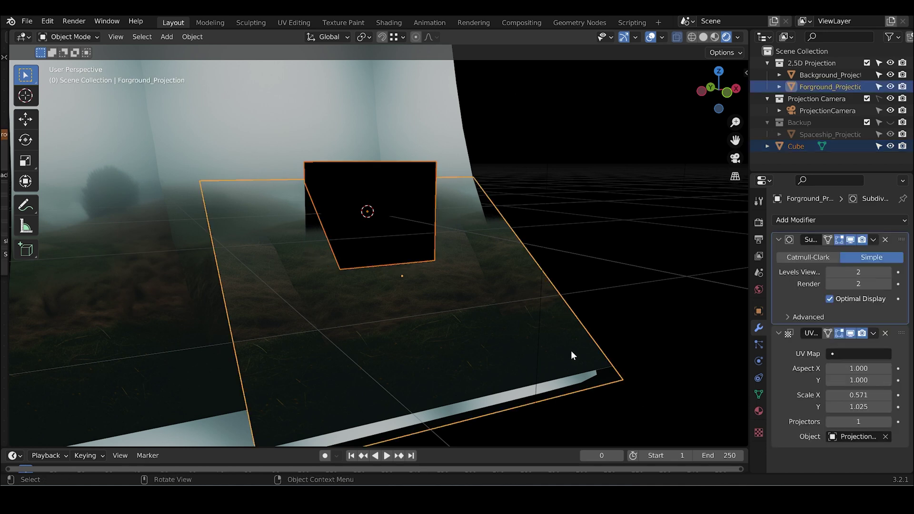
{"action": "key", "text": "ctrl+l"}
{"action": "left_click", "coordinate": [469, 239]}
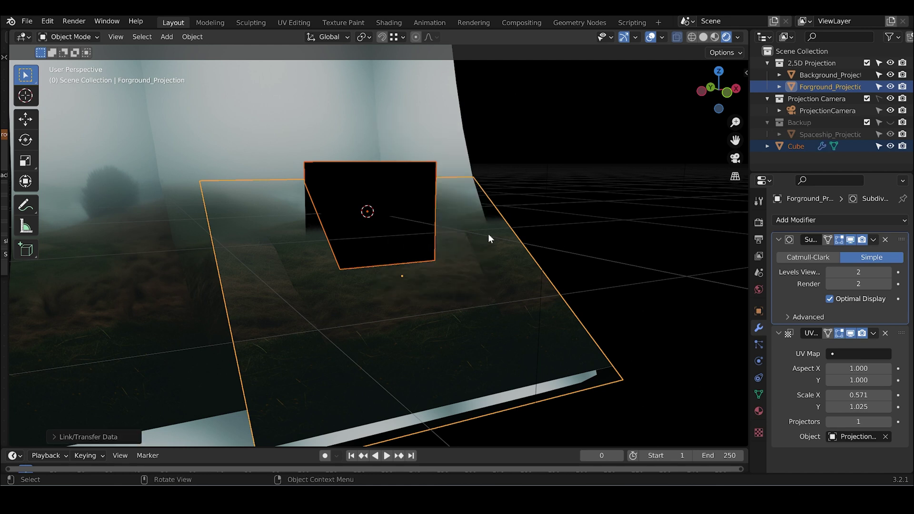
Step: Select only the cube and show its empty material settings
{"action": "left_click", "coordinate": [582, 216]}
{"action": "left_click", "coordinate": [394, 199]}
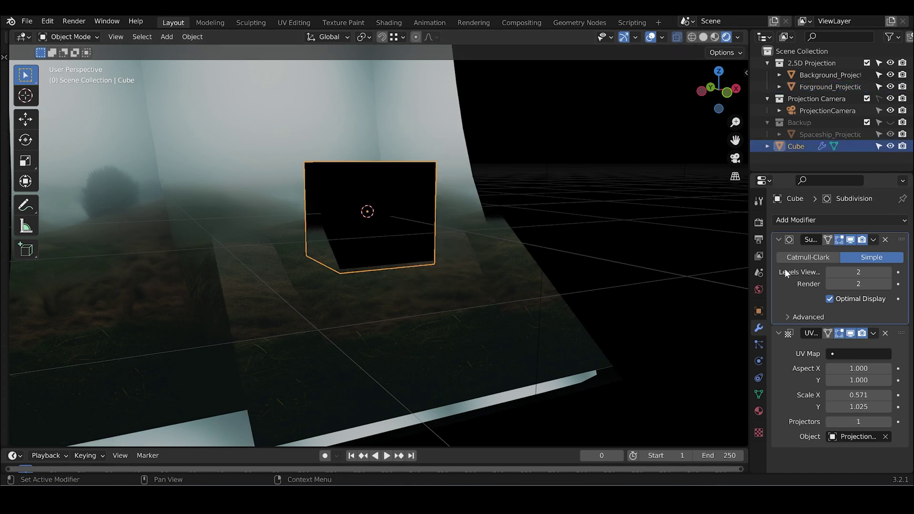
{"action": "left_click", "coordinate": [758, 410]}
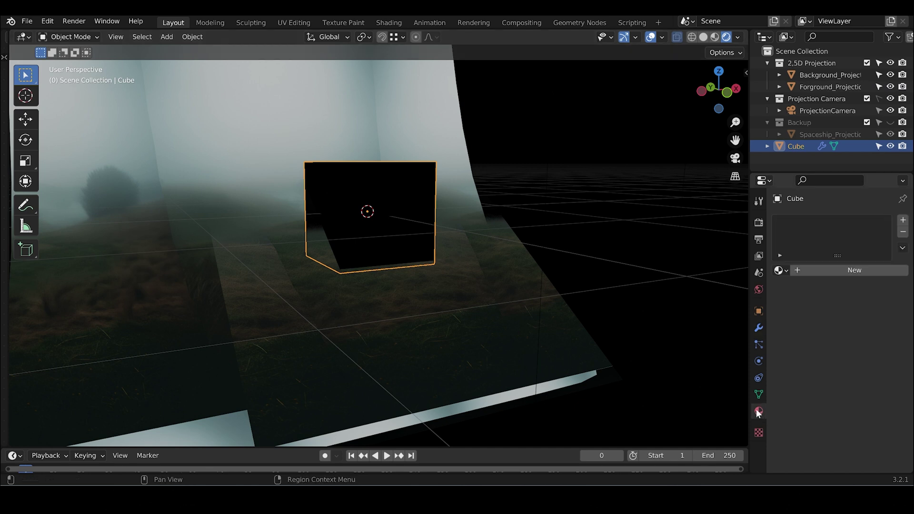
Step: Assign the Forground_Projection material to the cube
{"action": "left_click", "coordinate": [795, 272]}
{"action": "left_click", "coordinate": [565, 333]}
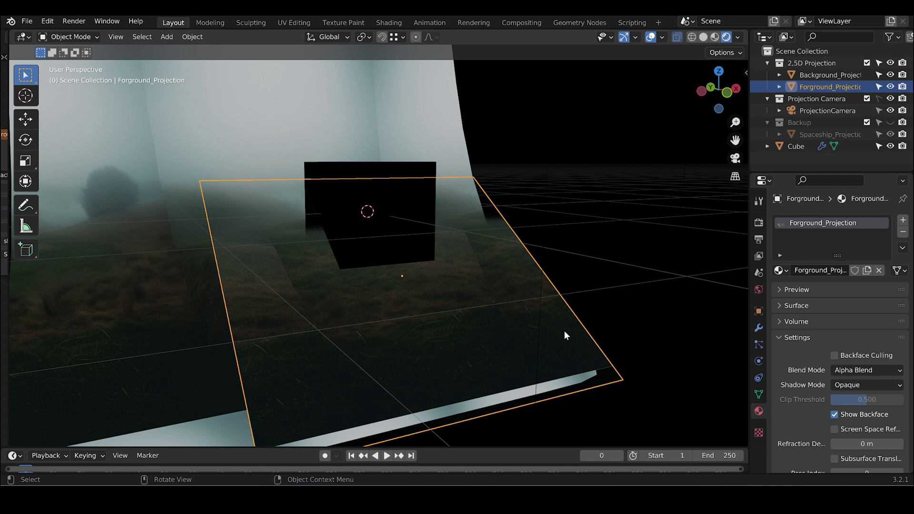
{"action": "left_click", "coordinate": [410, 212]}
{"action": "left_click", "coordinate": [780, 269]}
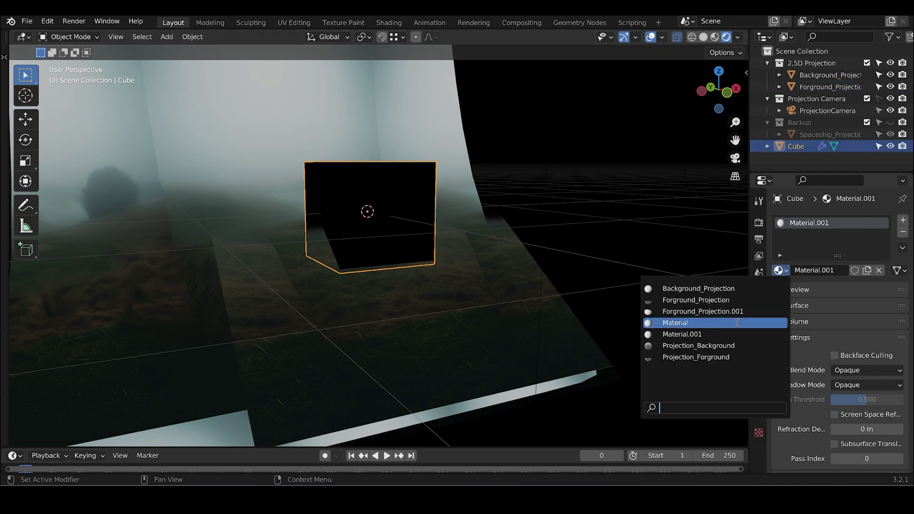
{"action": "left_click", "coordinate": [714, 299]}
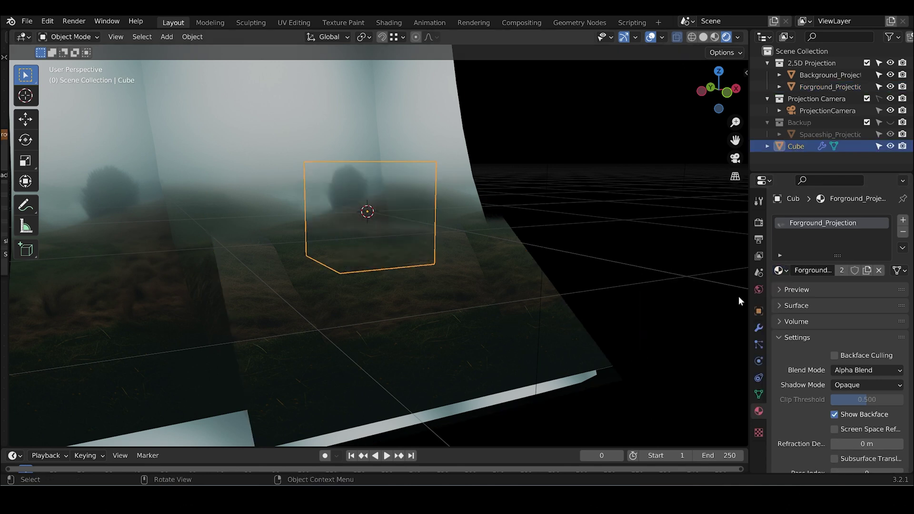
Step: Make a separate copy named Spaceship_Projection and open the Shader Editor beside the viewport
{"action": "left_click", "coordinate": [866, 270]}
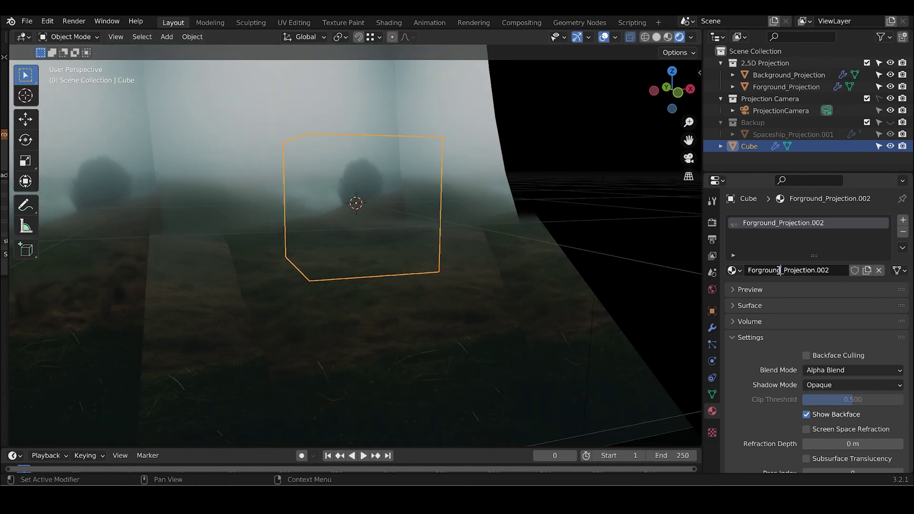
{"action": "double_click", "coordinate": [779, 270]}
{"action": "key", "text": "BackSpace"}
{"action": "type", "text": "Spaceship"}
{"action": "key", "text": "Return"}
{"action": "left_click", "coordinate": [819, 271]}
{"action": "double_click", "coordinate": [831, 270]}
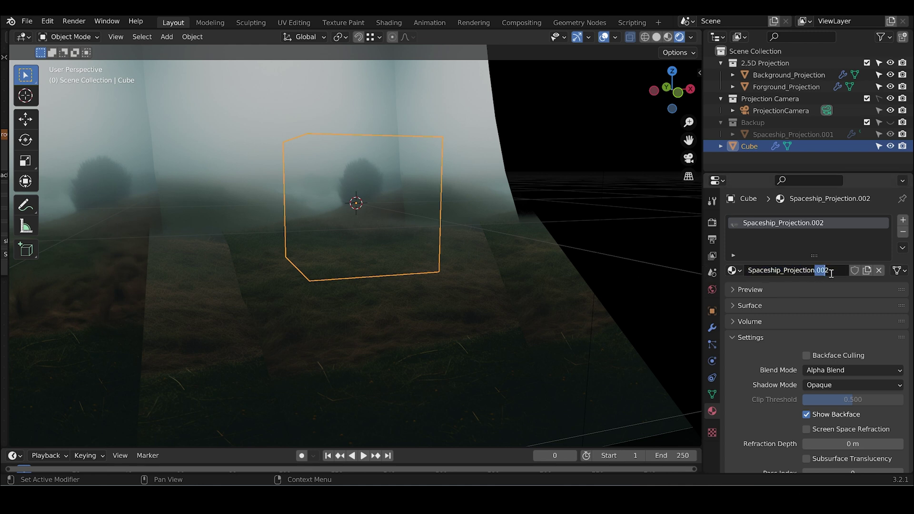
{"action": "key", "text": "BackSpace"}
{"action": "key", "text": "BackSpace"}
{"action": "key", "text": "Return"}
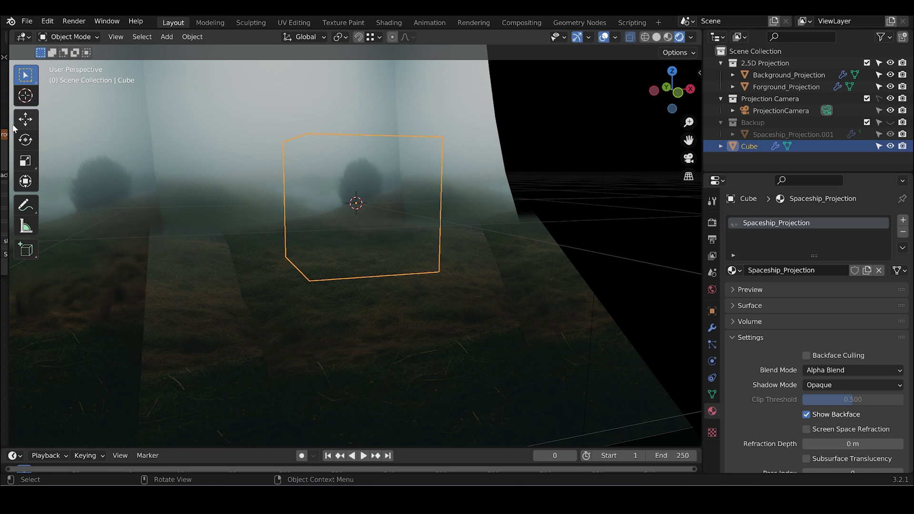
{"action": "left_click_drag", "start_coordinate": [9, 127], "coordinate": [289, 191]}
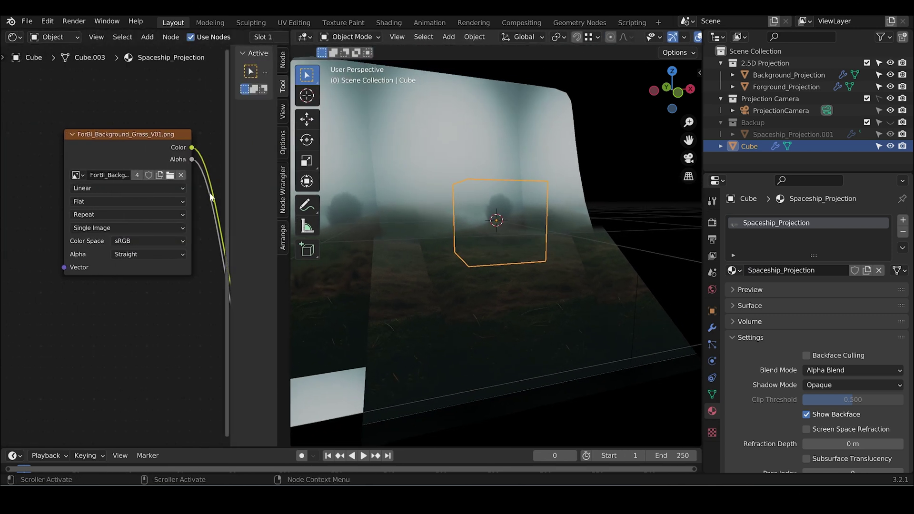
Step: Widen the shader node editor and frame the Image Texture and Principled BSDF nodes
{"action": "scroll", "coordinate": [210, 196], "scroll_direction": "down", "scroll_amount": 3}
{"action": "middle_click_drag", "start_coordinate": [210, 196], "coordinate": [92, 191]}
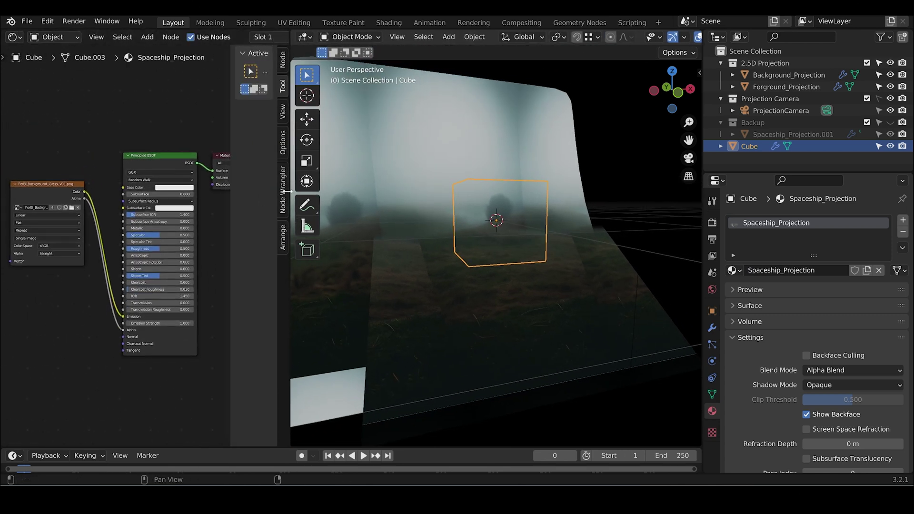
{"action": "left_click_drag", "start_coordinate": [288, 191], "coordinate": [310, 191]}
{"action": "scroll", "coordinate": [138, 235], "scroll_direction": "up", "scroll_amount": 3}
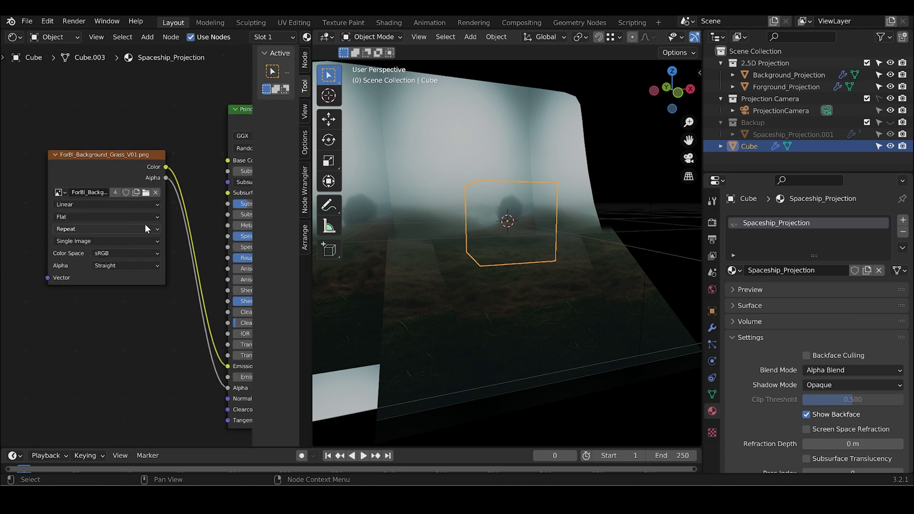
{"action": "scroll", "coordinate": [144, 224], "scroll_direction": "down", "scroll_amount": 2}
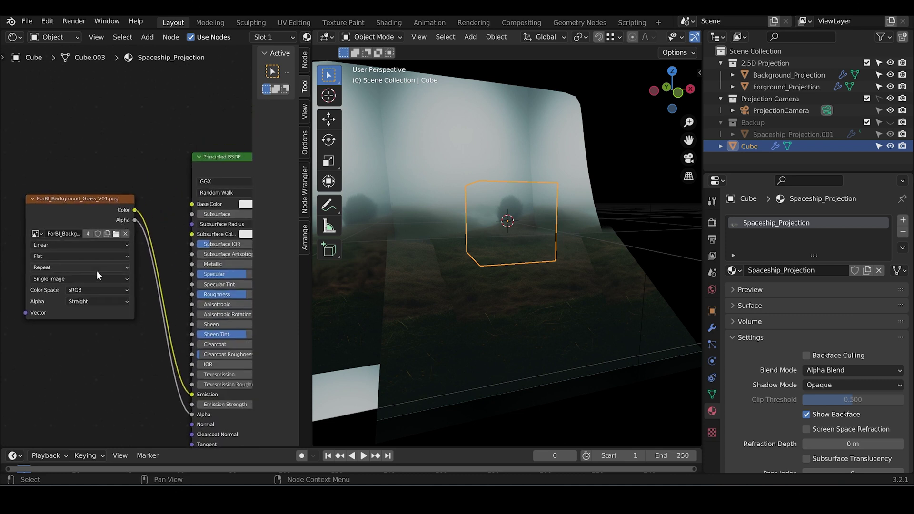
{"action": "scroll", "coordinate": [97, 275], "scroll_direction": "up", "scroll_amount": 2}
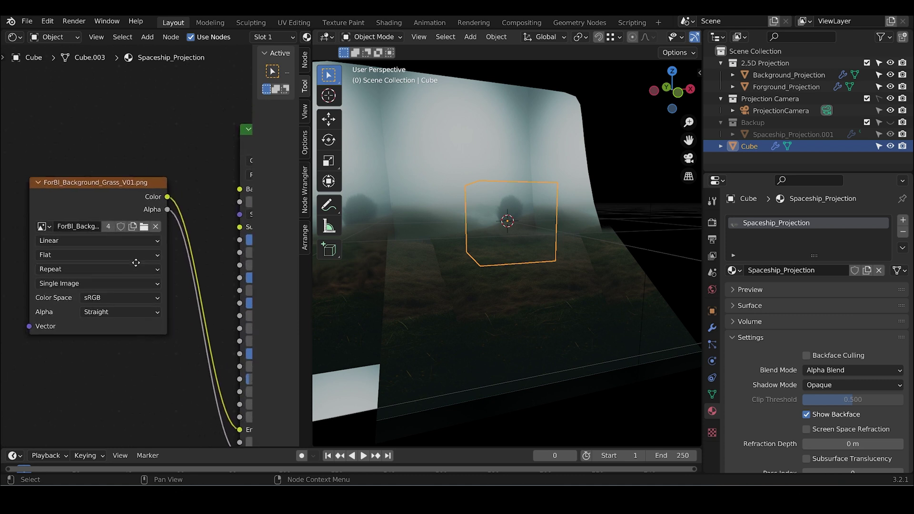
Step: Load ForBl_Forground_Spaceship_V01.png into the Image Texture node and view through the camera
{"action": "left_click", "coordinate": [150, 222]}
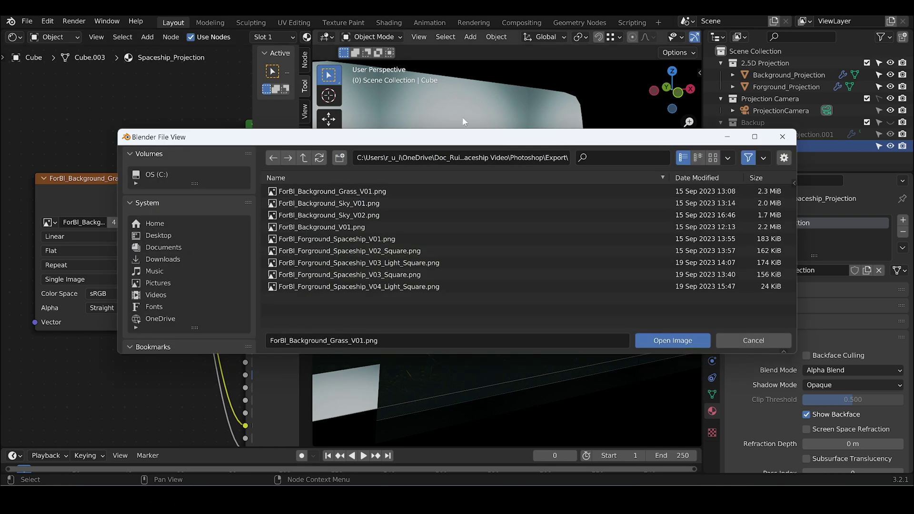
{"action": "left_click_drag", "start_coordinate": [412, 141], "coordinate": [423, 110]}
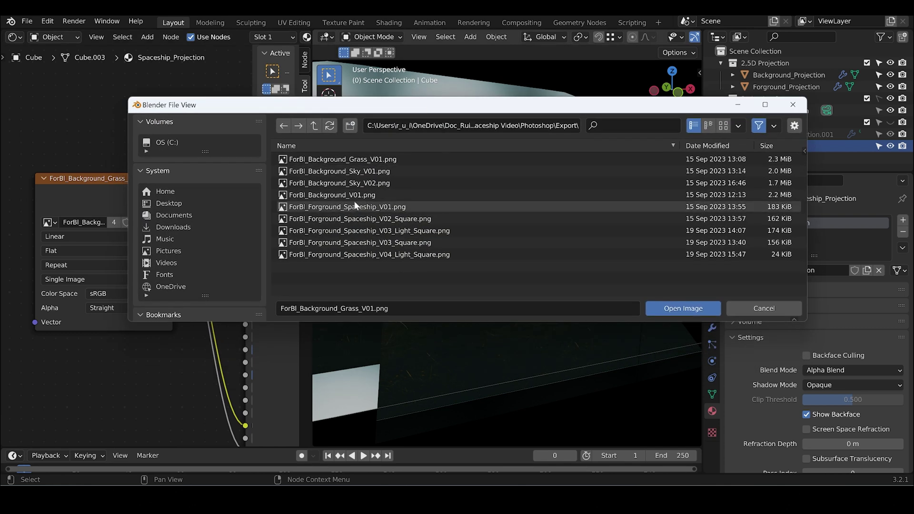
{"action": "mouse_move", "coordinate": [538, 471]}
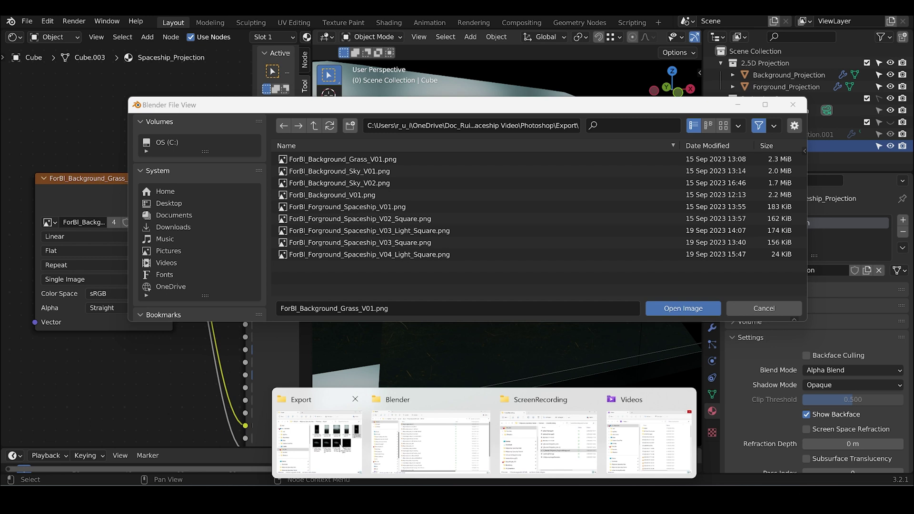
{"action": "left_click", "coordinate": [343, 448]}
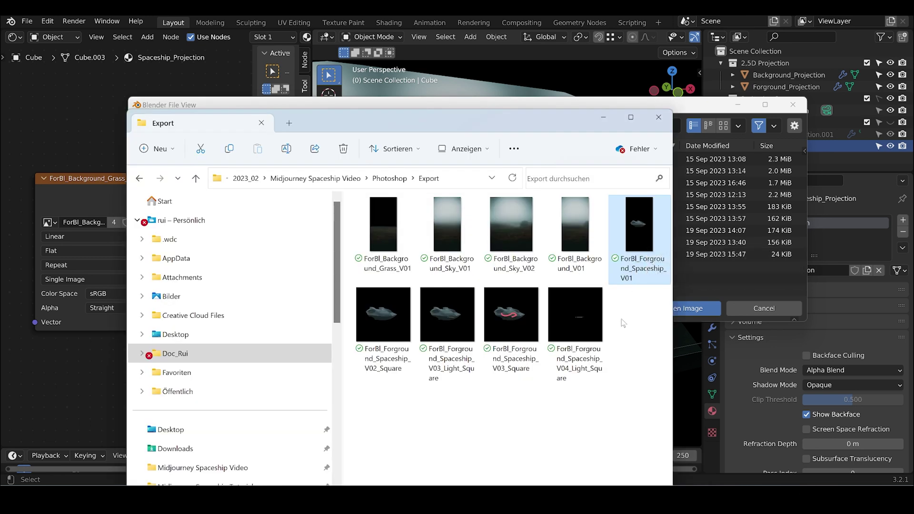
{"action": "left_click", "coordinate": [603, 117]}
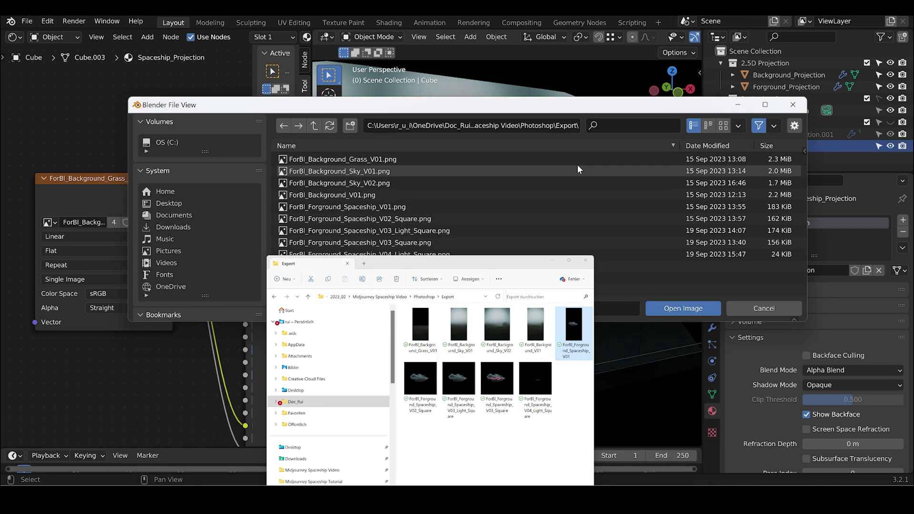
{"action": "left_click", "coordinate": [428, 208]}
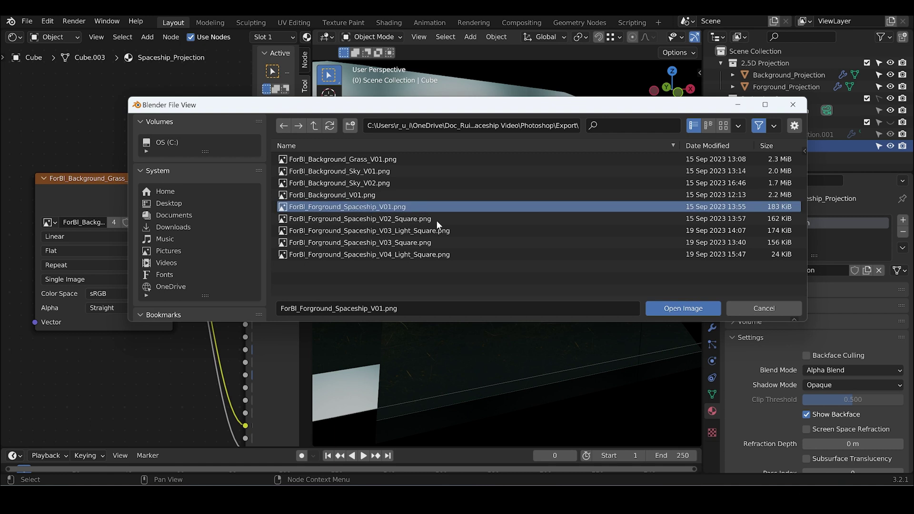
{"action": "left_click", "coordinate": [690, 309]}
{"action": "key", "text": "KP_0"}
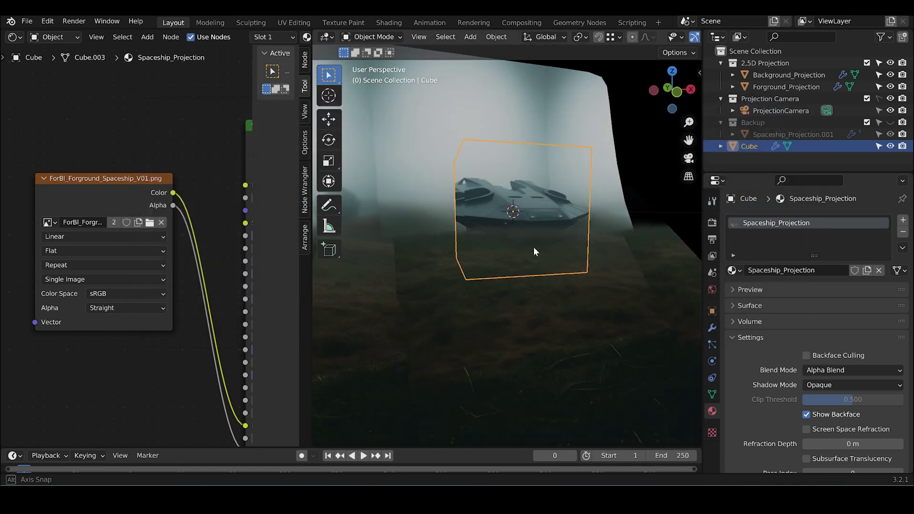
Step: Resize the cube and move it along Y beneath the projected spaceship
{"action": "key", "text": "s"}
{"action": "left_click", "coordinate": [536, 227]}
{"action": "scroll", "coordinate": [501, 232], "scroll_direction": "up", "scroll_amount": 1}
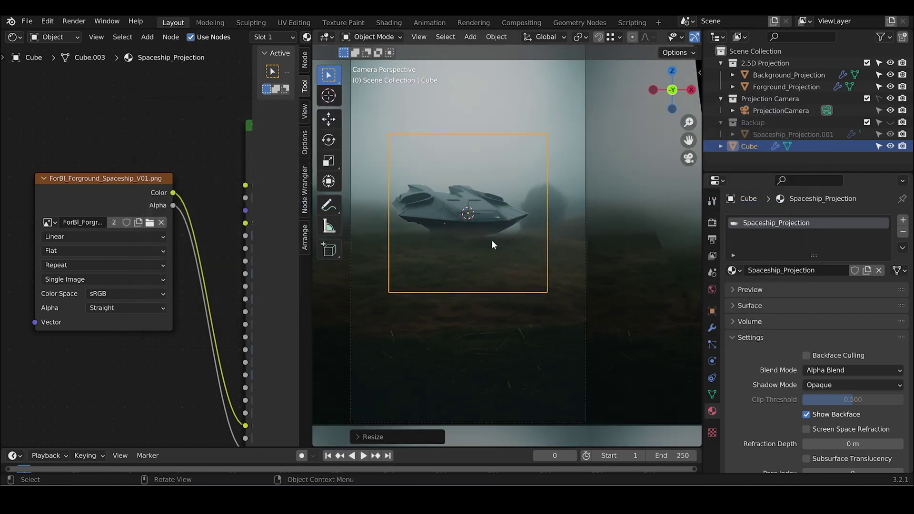
{"action": "mouse_move", "coordinate": [491, 239]}
{"action": "middle_mouse_down"}
{"action": "mouse_move", "coordinate": [539, 265]}
{"action": "mouse_move", "coordinate": [501, 251]}
{"action": "middle_mouse_up"}
{"action": "key", "text": "g"}
{"action": "key", "text": "y"}
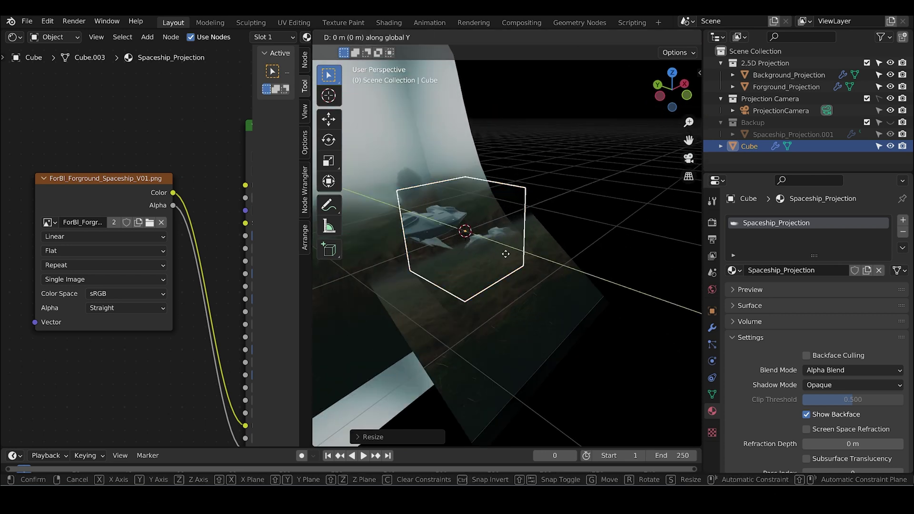
{"action": "left_click", "coordinate": [528, 272]}
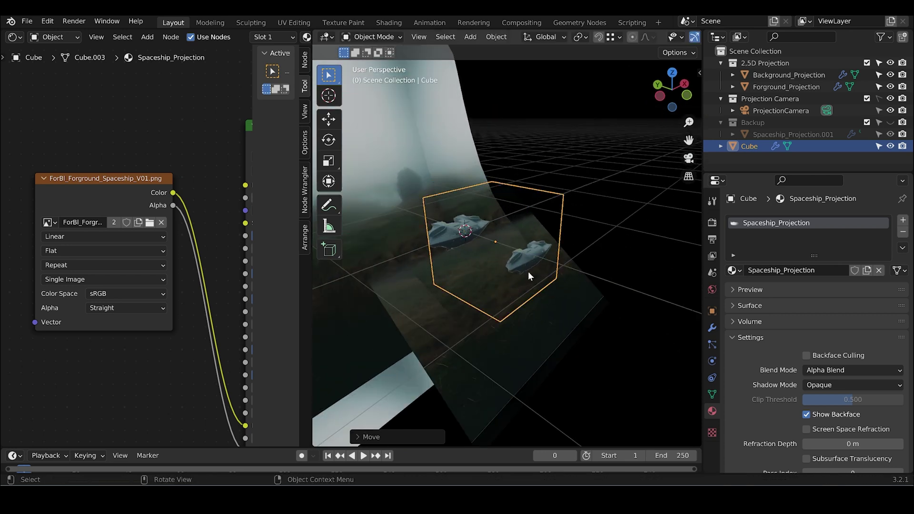
{"action": "key", "text": "KP_0"}
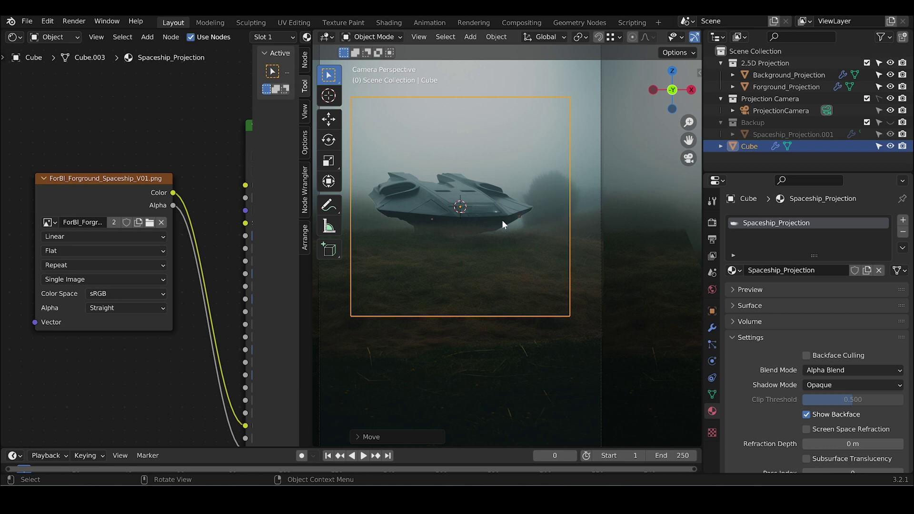
{"action": "middle_click_drag", "start_coordinate": [502, 219], "coordinate": [595, 264]}
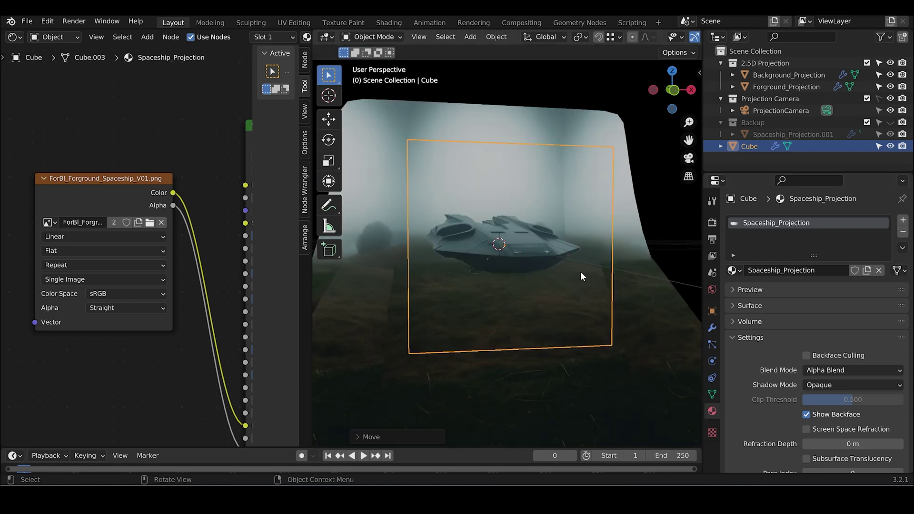
{"action": "key", "text": "KP_0"}
{"action": "middle_click_drag", "start_coordinate": [478, 256], "coordinate": [584, 275], "text": "shift"}
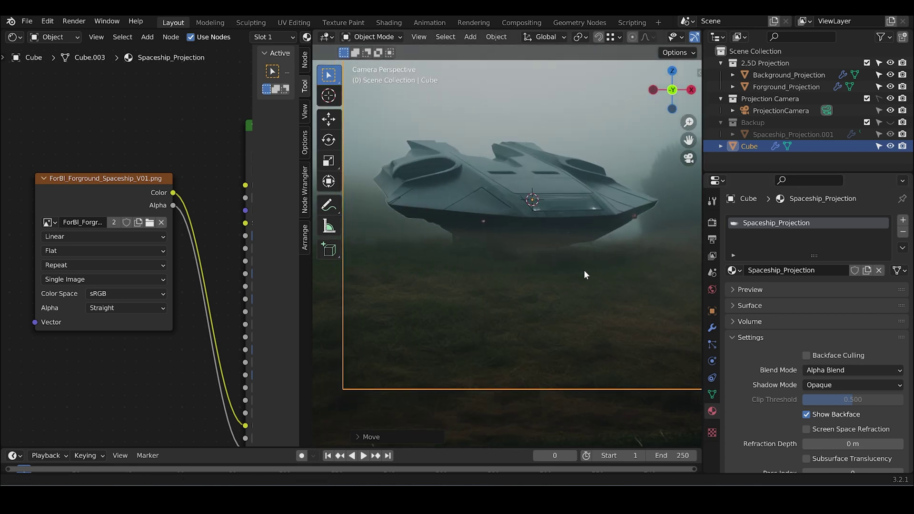
Step: Set the Spaceship_Projection blend mode to Alpha Clip
{"action": "left_click", "coordinate": [840, 371]}
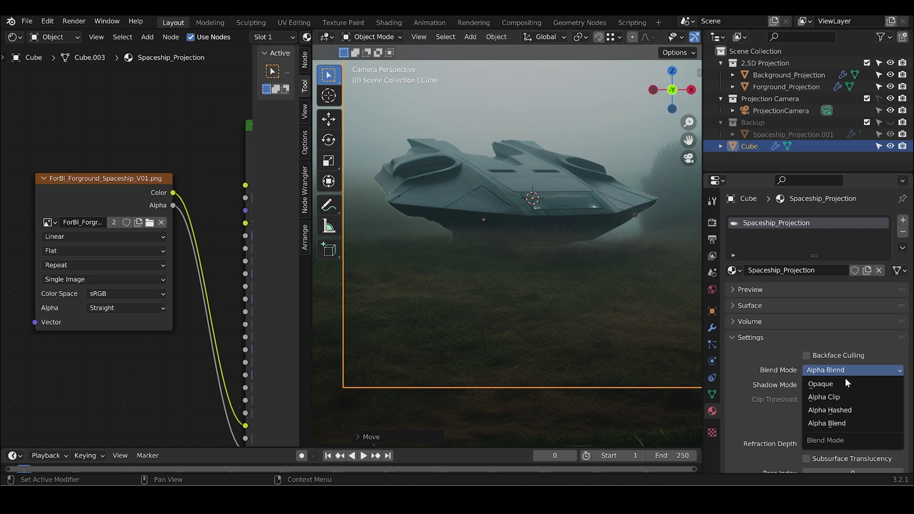
{"action": "left_click", "coordinate": [846, 398]}
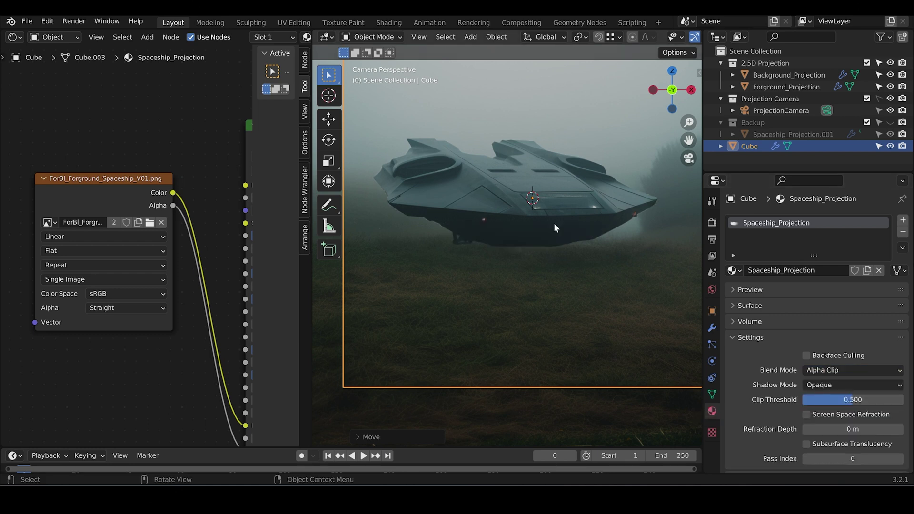
{"action": "key", "text": "Home"}
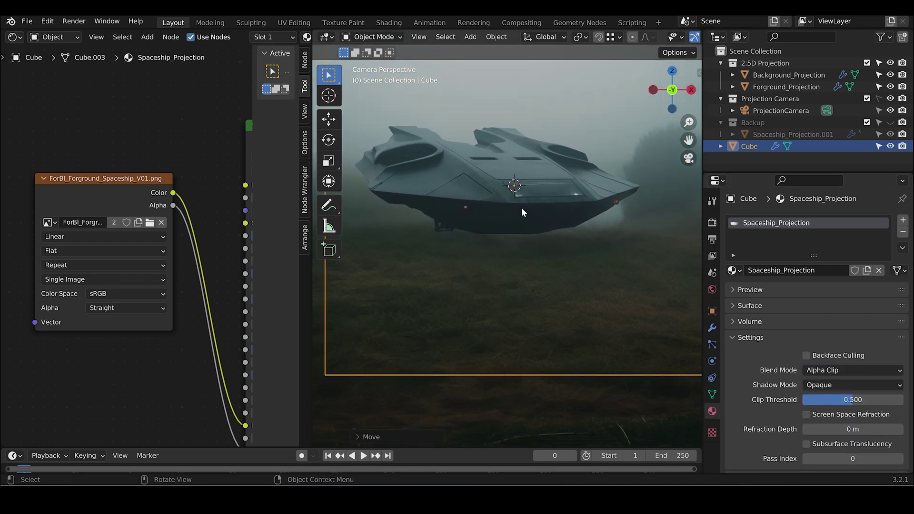
{"action": "scroll", "coordinate": [522, 207], "scroll_direction": "down", "scroll_amount": 3}
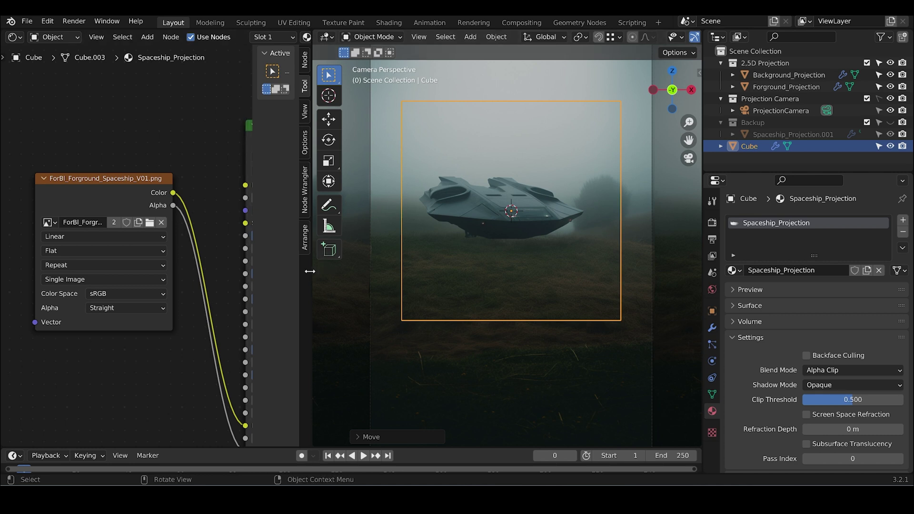
Step: Enlarge the viewport, then scale the cube down and shift it along global X
{"action": "left_click_drag", "start_coordinate": [310, 271], "coordinate": [156, 271]}
{"action": "key", "text": "s"}
{"action": "left_click", "coordinate": [436, 180]}
{"action": "key", "text": "g"}
{"action": "key", "text": "x"}
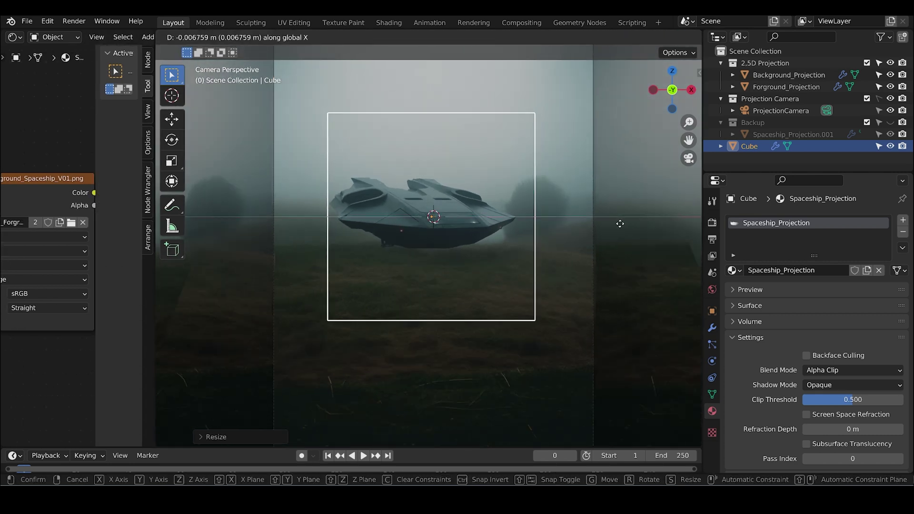
{"action": "left_click", "coordinate": [539, 221]}
{"action": "scroll", "coordinate": [550, 217], "scroll_direction": "up", "scroll_amount": 1}
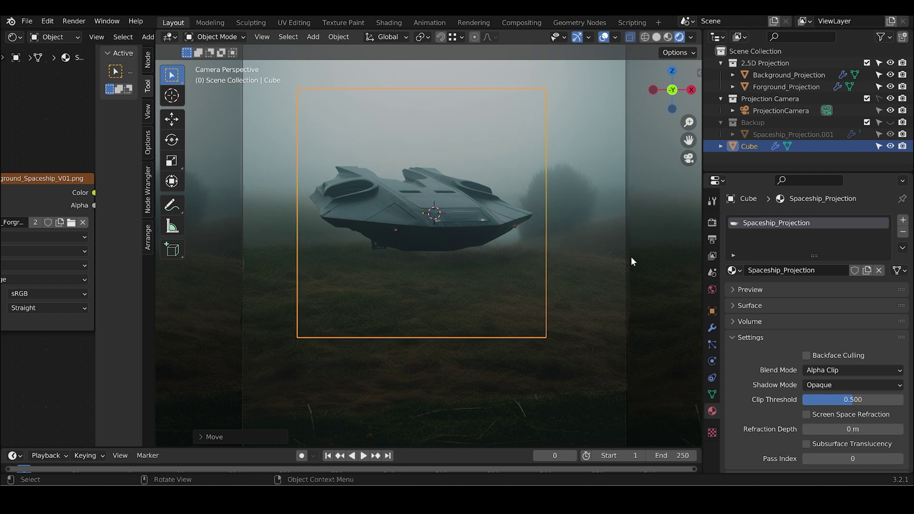
{"action": "key", "text": "s"}
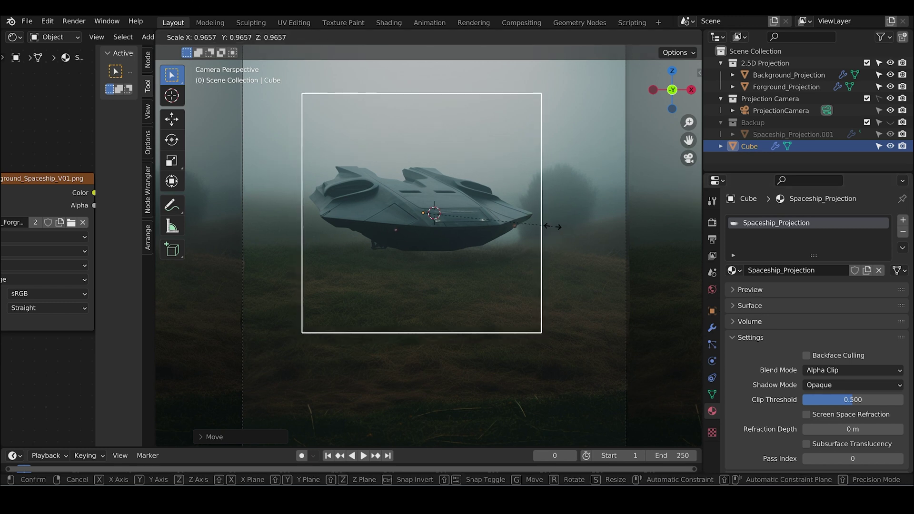
{"action": "left_click", "coordinate": [526, 230]}
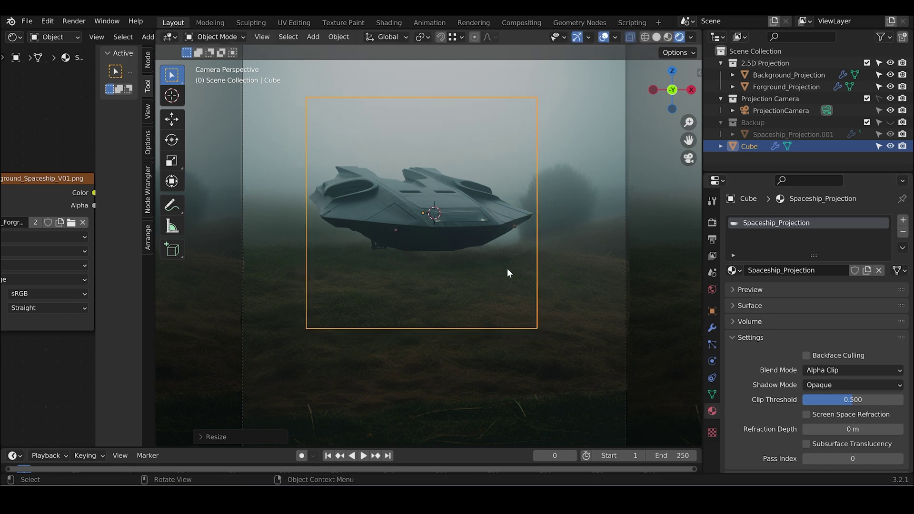
Step: Add a centred edge loop to the cube in Edit Mode
{"action": "key", "text": "Tab"}
{"action": "key", "text": "alt+a"}
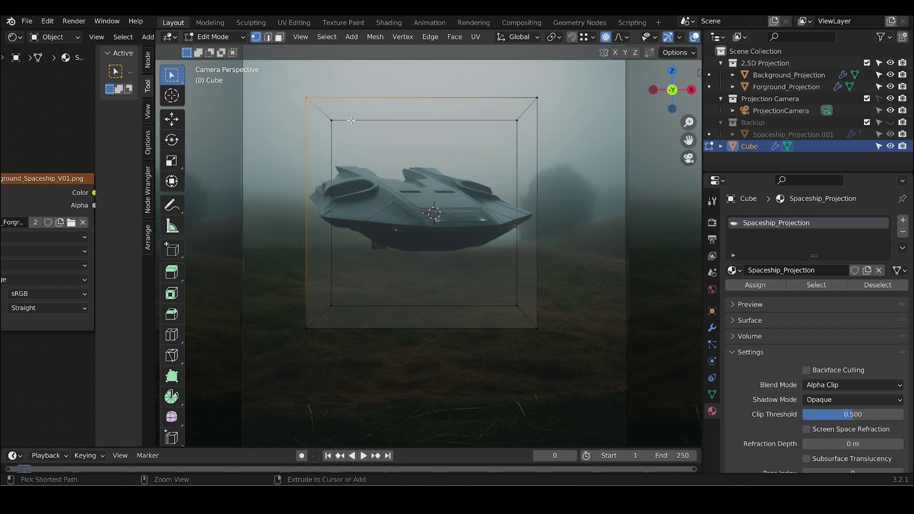
{"action": "key", "text": "ctrl+r"}
{"action": "left_click", "coordinate": [350, 120]}
{"action": "right_click", "coordinate": [350, 121]}
{"action": "key", "text": "Tab"}
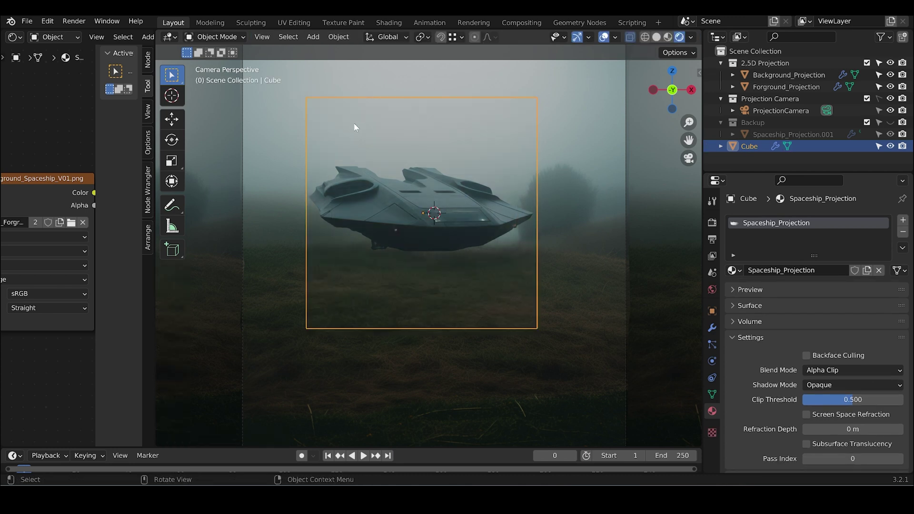
Step: Enable the wireframe overlay and rotate the box about its local Z axis
{"action": "key", "text": "q"}
{"action": "left_click", "coordinate": [360, 125]}
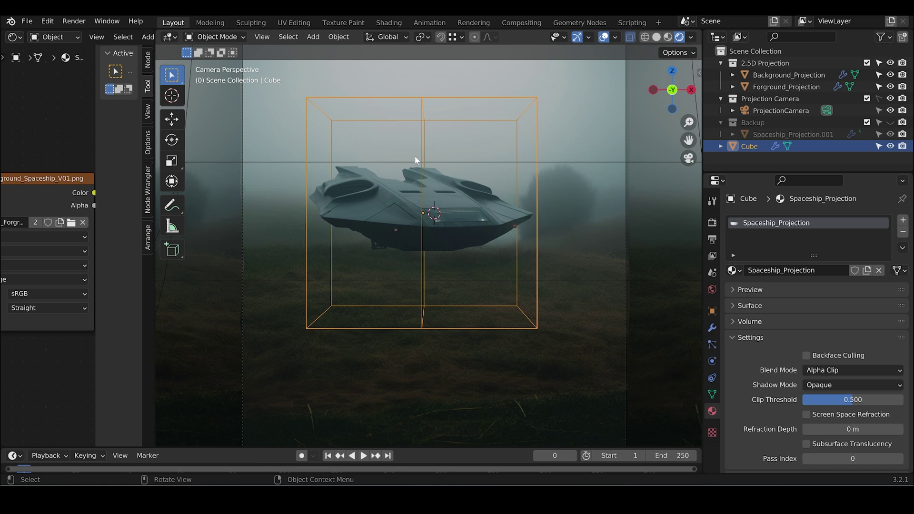
{"action": "key", "text": "r"}
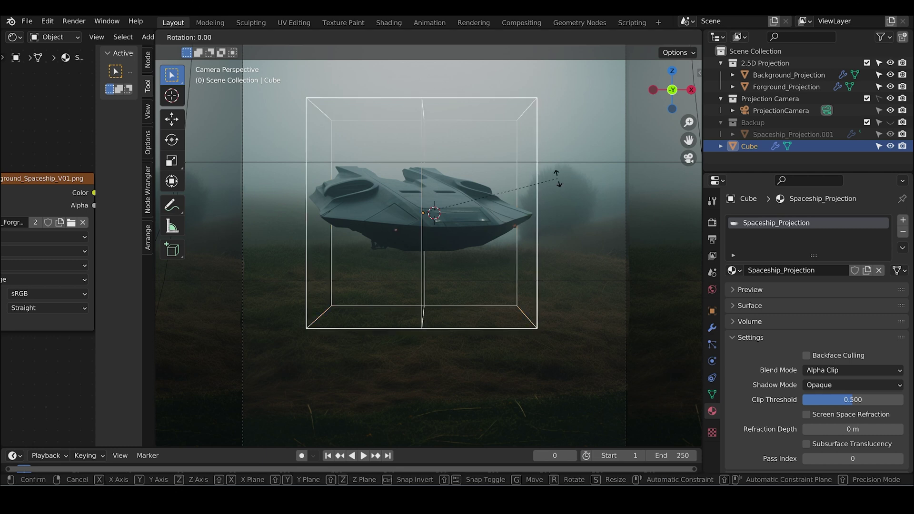
{"action": "key", "text": "z"}
{"action": "key", "text": "z"}
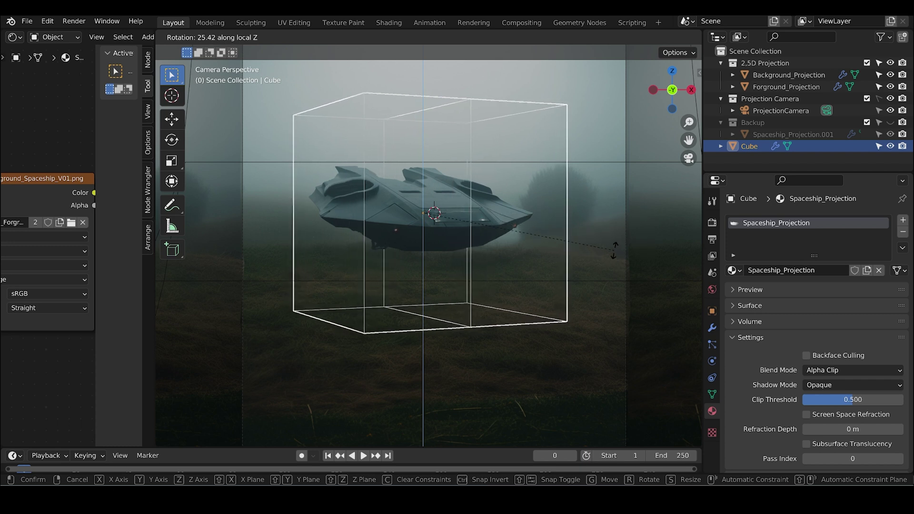
Step: Confirm the ~25° rotation, then squash and shift the box's mesh vertically in Edit Mode
{"action": "left_click", "coordinate": [600, 248]}
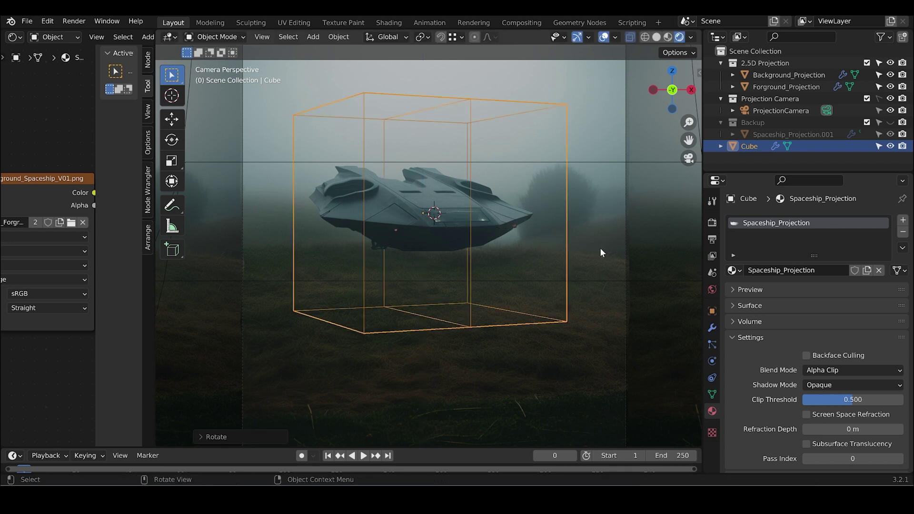
{"action": "key", "text": "Tab"}
{"action": "key", "text": "s"}
{"action": "key", "text": "z"}
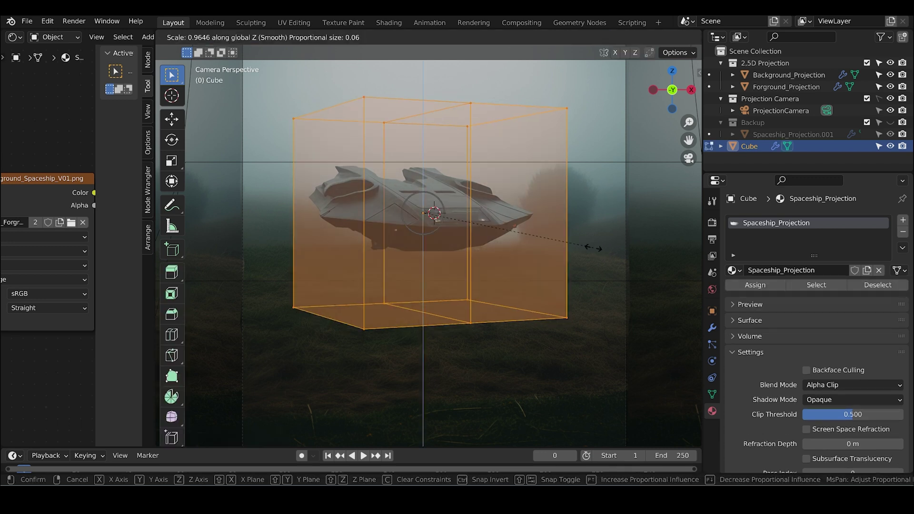
{"action": "left_click", "coordinate": [514, 226]}
{"action": "key", "text": "g"}
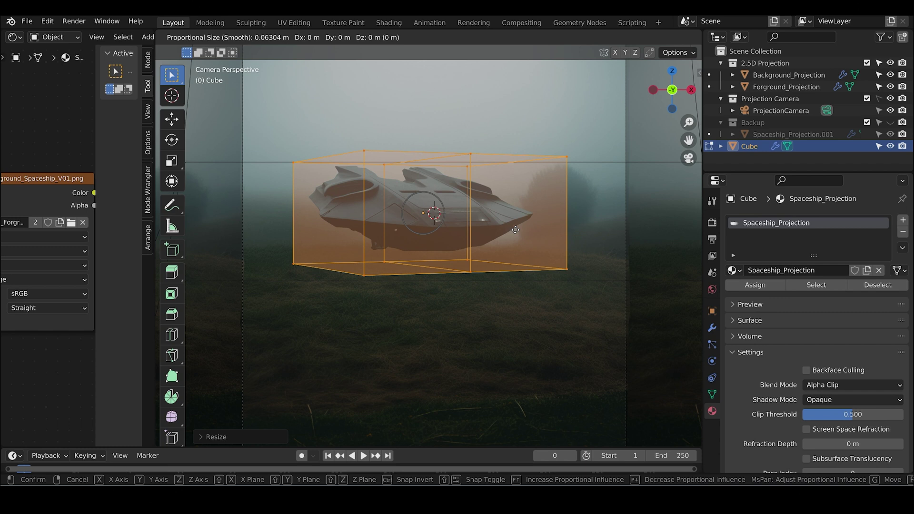
{"action": "key", "text": "z"}
{"action": "left_click", "coordinate": [515, 226]}
{"action": "key", "text": "s"}
{"action": "key", "text": "z"}
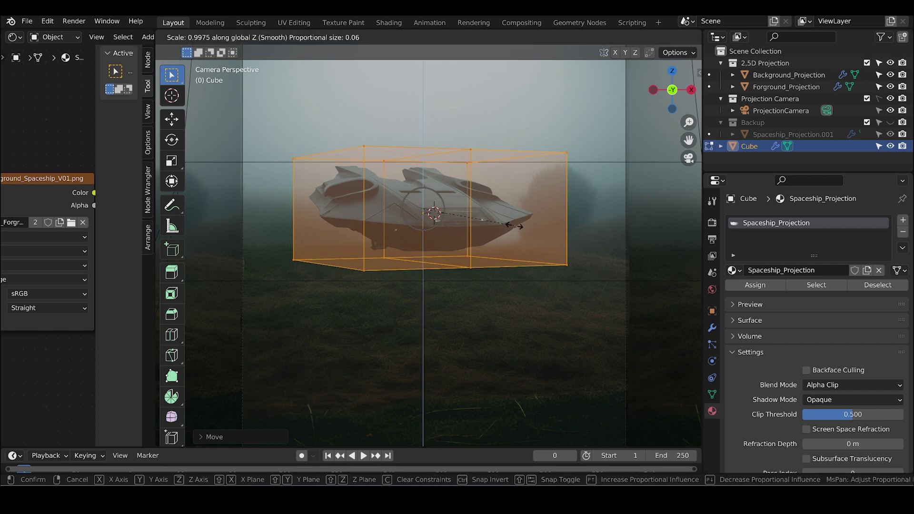
{"action": "left_click", "coordinate": [500, 224]}
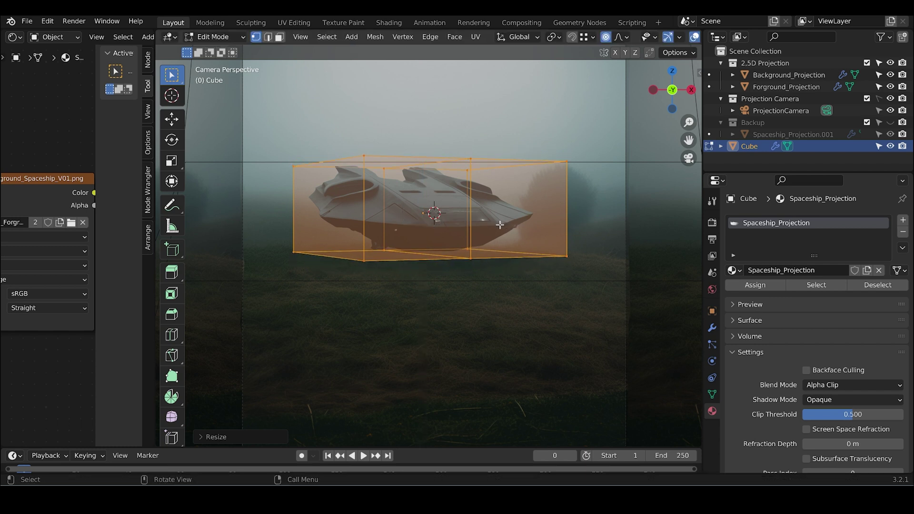
Step: Back in Object Mode, nudge the box slightly along its local X axis
{"action": "key", "text": "Tab"}
{"action": "scroll", "coordinate": [522, 240], "scroll_direction": "up", "scroll_amount": 2}
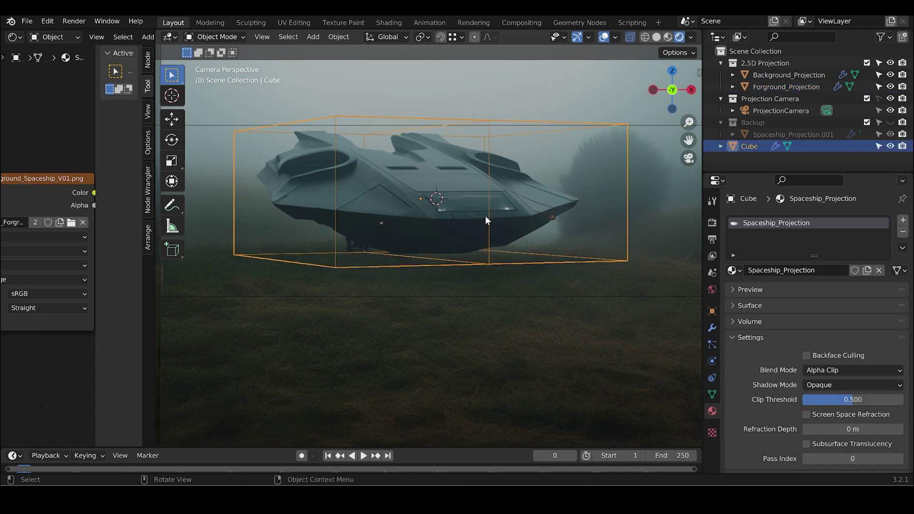
{"action": "key", "text": "Tab"}
{"action": "key", "text": "Tab"}
{"action": "key", "text": "g"}
{"action": "key", "text": "x"}
{"action": "key", "text": "x"}
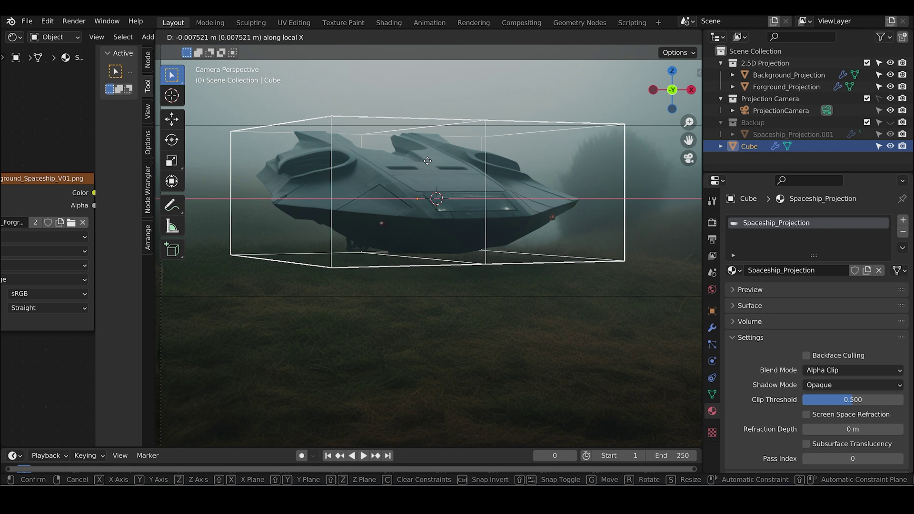
{"action": "left_click", "coordinate": [495, 170]}
{"action": "middle_click_drag", "start_coordinate": [495, 170], "coordinate": [446, 270]}
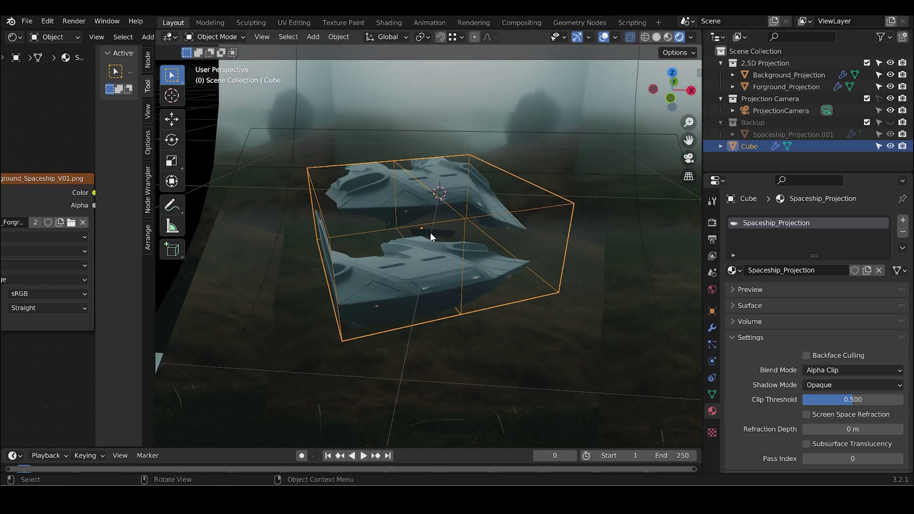
{"action": "key", "text": "g"}
{"action": "key", "text": "Escape"}
{"action": "key", "text": "g"}
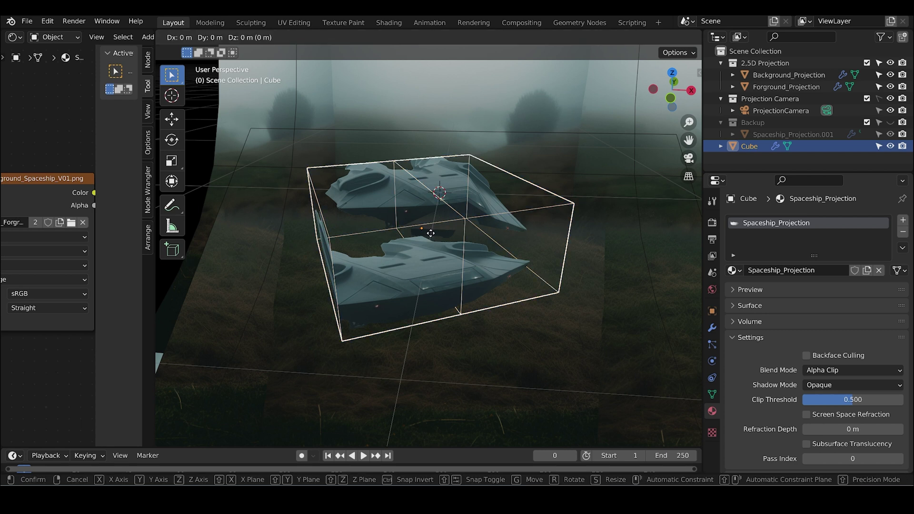
{"action": "key", "text": "x"}
{"action": "key", "text": "x"}
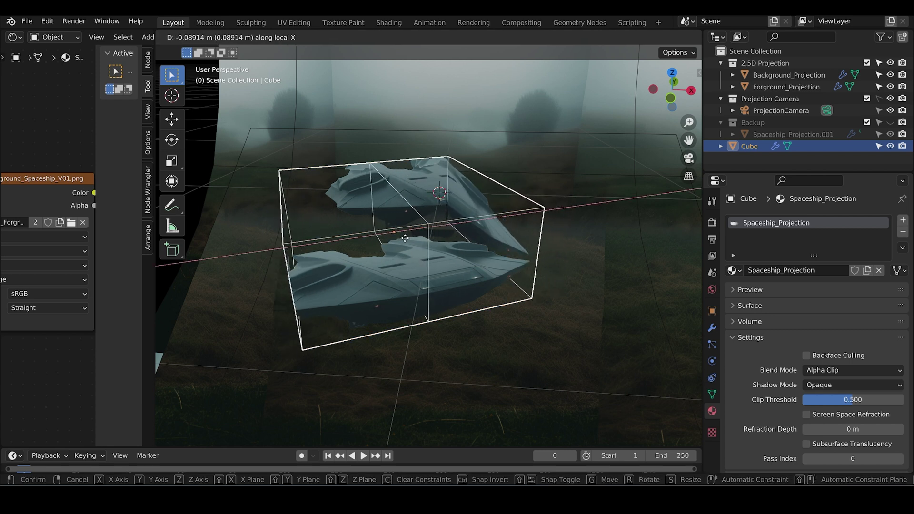
Step: Abandon the X-axis moves and shift the box slightly along its local Y axis
{"action": "key", "text": "Escape"}
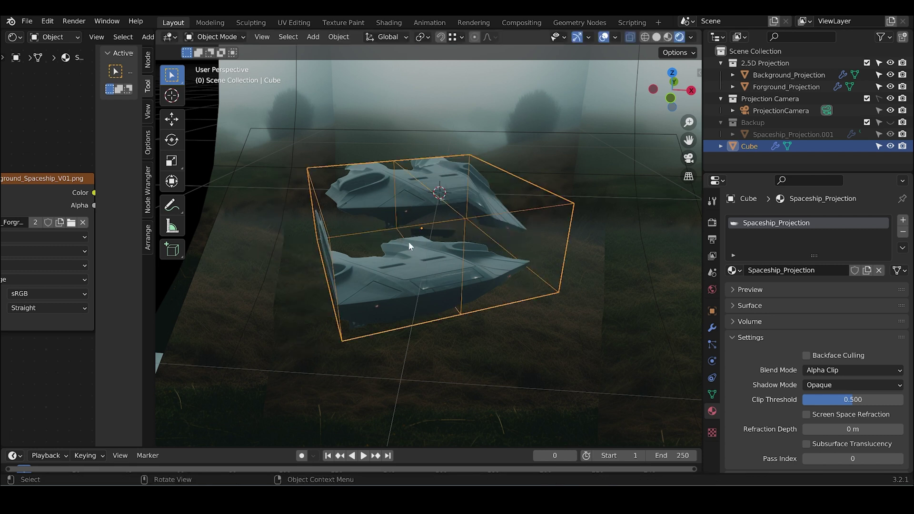
{"action": "key", "text": "g"}
{"action": "key", "text": "x"}
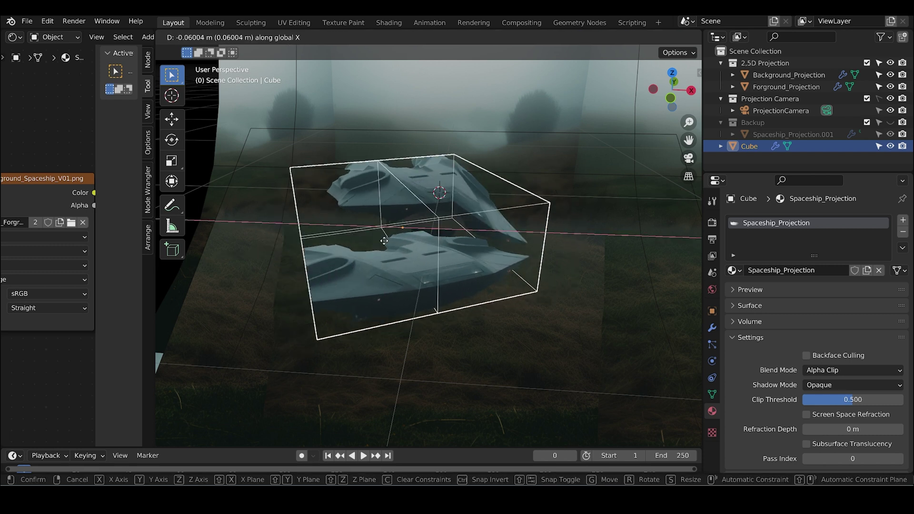
{"action": "key", "text": "Escape"}
{"action": "key", "text": "g"}
{"action": "key", "text": "x"}
{"action": "key", "text": "x"}
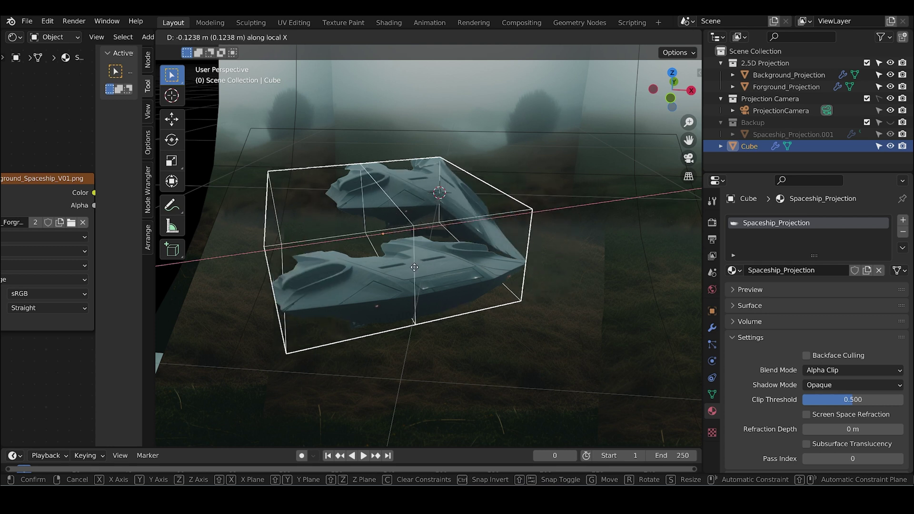
{"action": "key", "text": "Escape"}
{"action": "key", "text": "g"}
{"action": "key", "text": "y"}
{"action": "key", "text": "y"}
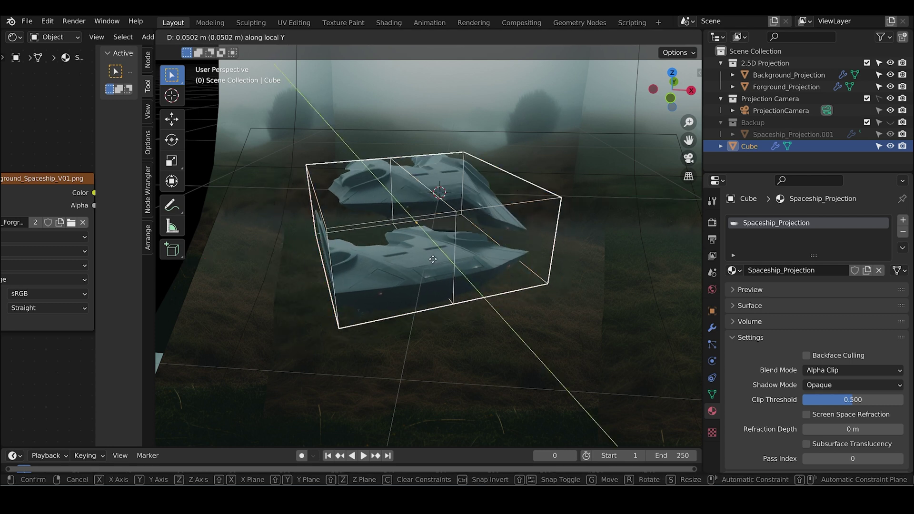
{"action": "left_click", "coordinate": [429, 263]}
Step: In camera view, add a horizontal edge loop around the box's middle
{"action": "key", "text": "KP_0"}
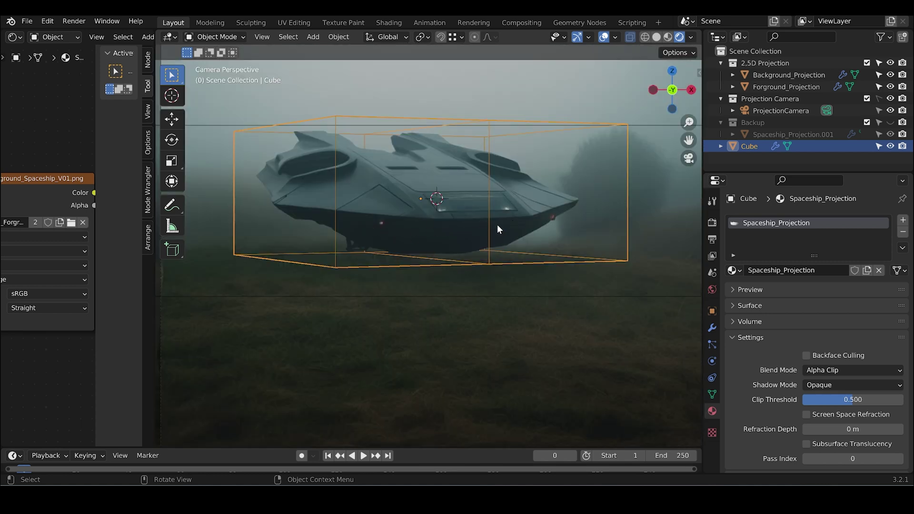
{"action": "key", "text": "Tab"}
{"action": "key", "text": "ctrl+r"}
{"action": "left_click", "coordinate": [489, 196]}
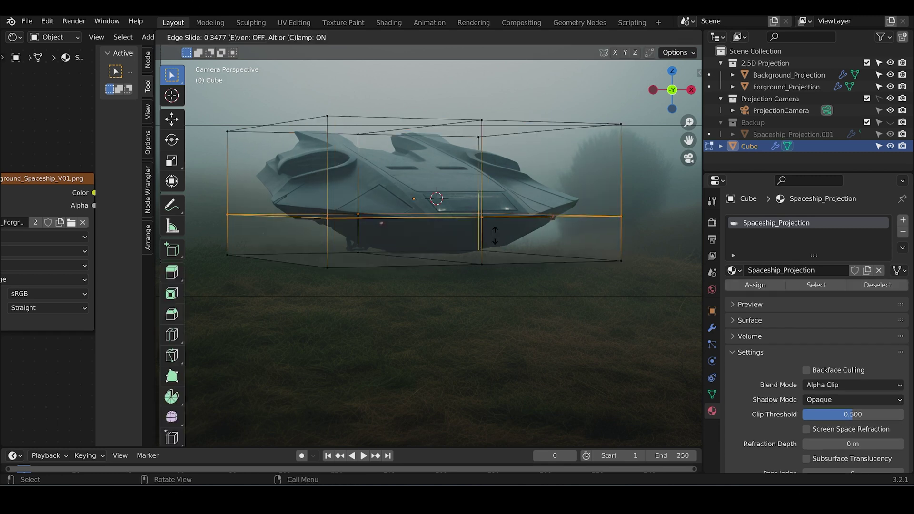
{"action": "left_click", "coordinate": [495, 235]}
Step: Return to object mode and collapse the Subdivision and UVProject modifier panels
{"action": "key", "text": "Tab"}
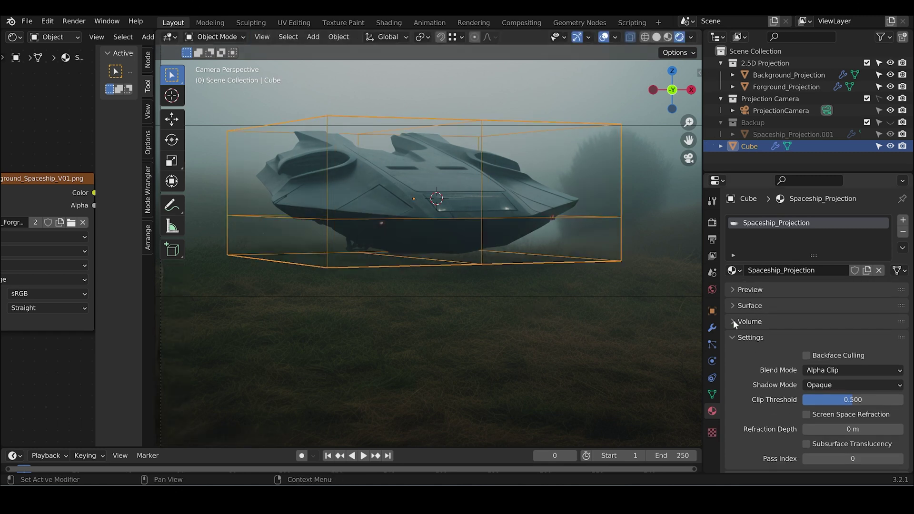
{"action": "left_click", "coordinate": [713, 328]}
{"action": "left_click", "coordinate": [732, 239]}
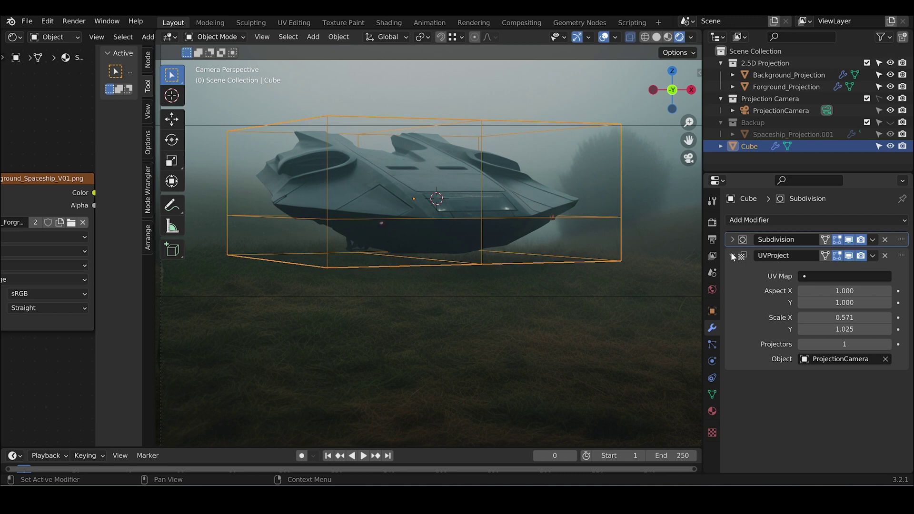
{"action": "left_click", "coordinate": [732, 256]}
Step: From a top-down view, delete the faces of the box's right half
{"action": "middle_click_drag", "start_coordinate": [556, 182], "coordinate": [500, 233]}
{"action": "scroll", "coordinate": [535, 241], "scroll_direction": "up", "scroll_amount": 3}
{"action": "key", "text": "Tab"}
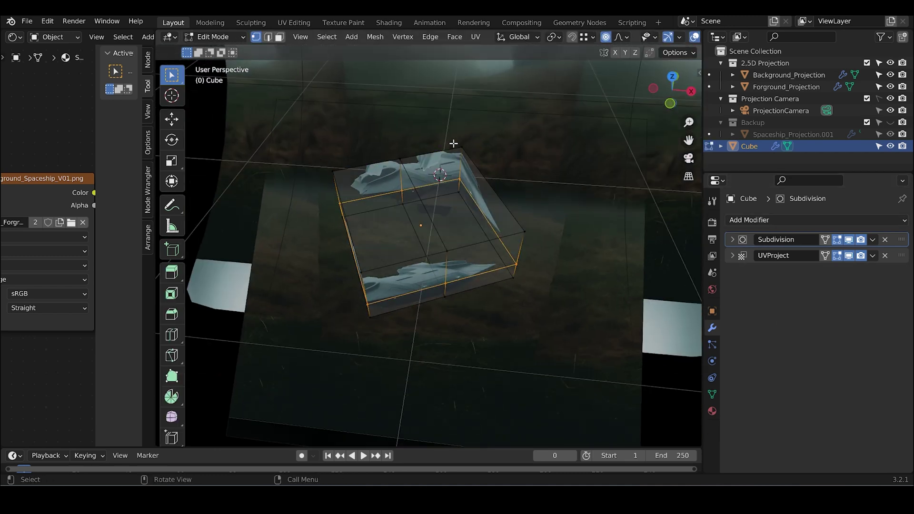
{"action": "left_click_drag", "start_coordinate": [487, 219], "coordinate": [543, 302], "text": "shift"}
{"action": "key", "text": "x"}
{"action": "left_click", "coordinate": [528, 251]}
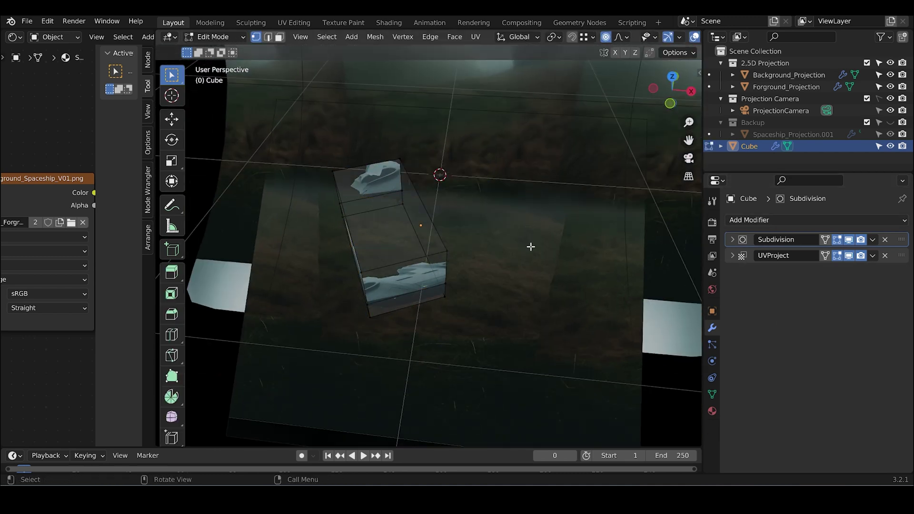
Step: Add a Mirror modifier and move it above Subdivision and UVProject in the stack
{"action": "left_click", "coordinate": [768, 220]}
{"action": "left_click", "coordinate": [659, 359]}
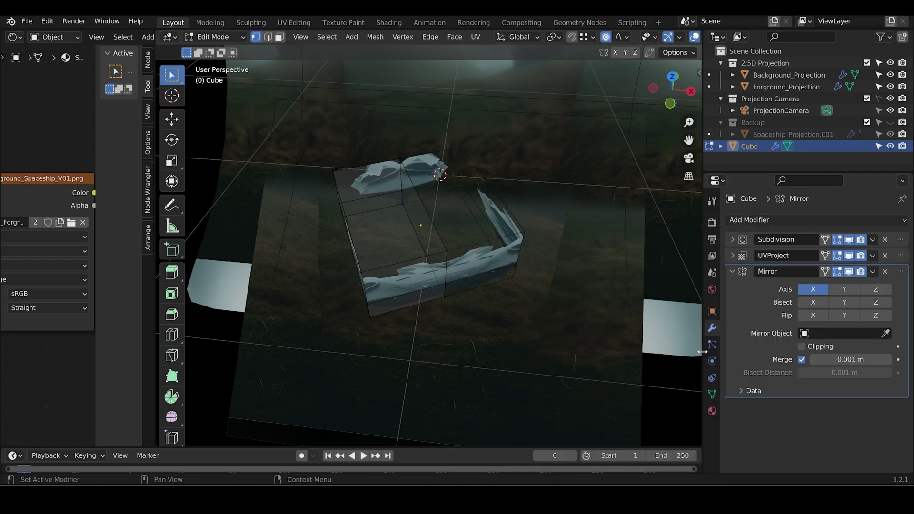
{"action": "middle_click_drag", "start_coordinate": [589, 319], "coordinate": [562, 266]}
{"action": "scroll", "coordinate": [535, 226], "scroll_direction": "up", "scroll_amount": 5}
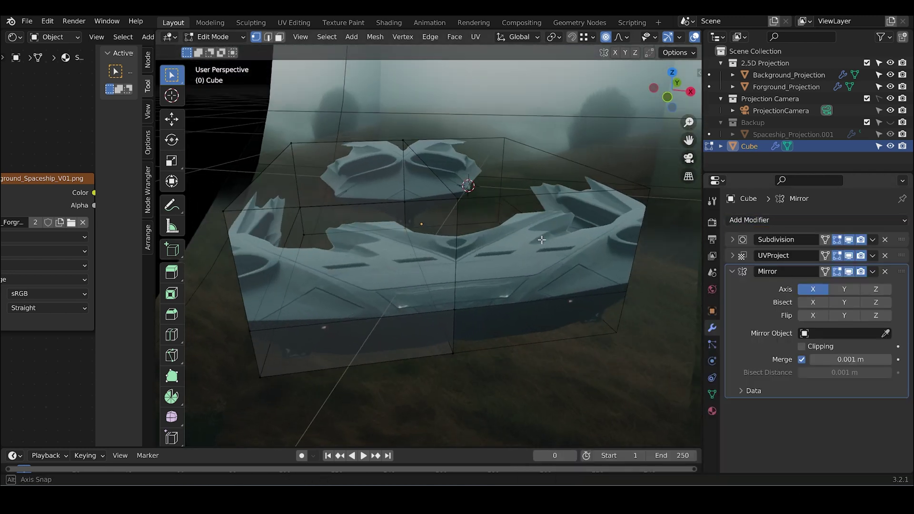
{"action": "key", "text": "KP_0"}
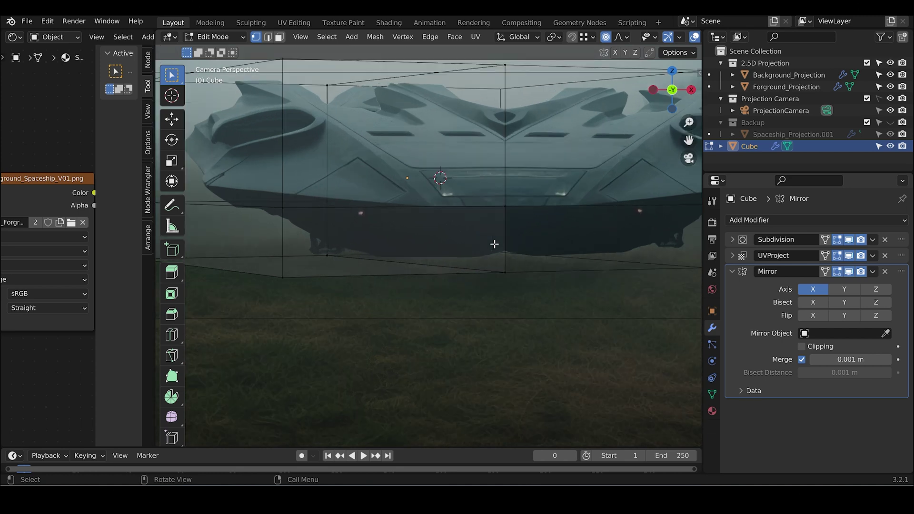
{"action": "scroll", "coordinate": [524, 239], "scroll_direction": "down", "scroll_amount": 2}
{"action": "scroll", "coordinate": [511, 281], "scroll_direction": "up", "scroll_amount": 2}
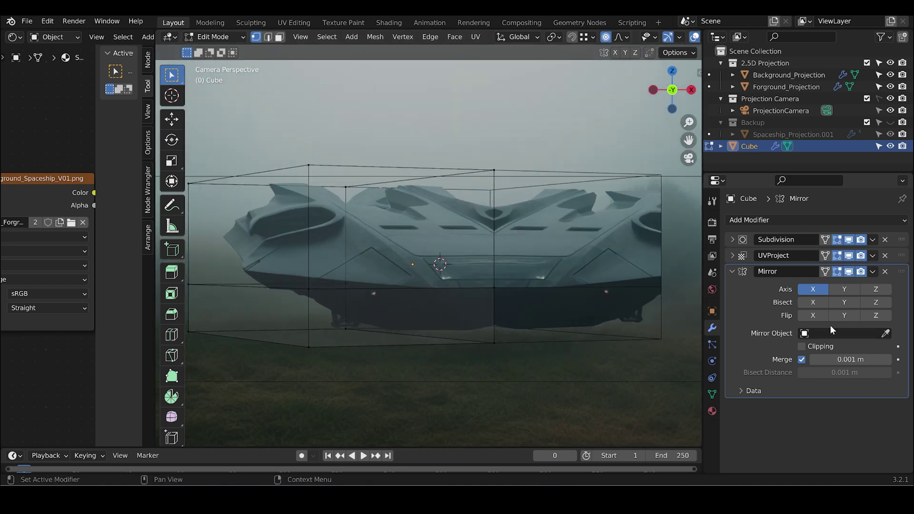
{"action": "left_click", "coordinate": [732, 272]}
{"action": "scroll", "coordinate": [522, 238], "scroll_direction": "down", "scroll_amount": 1}
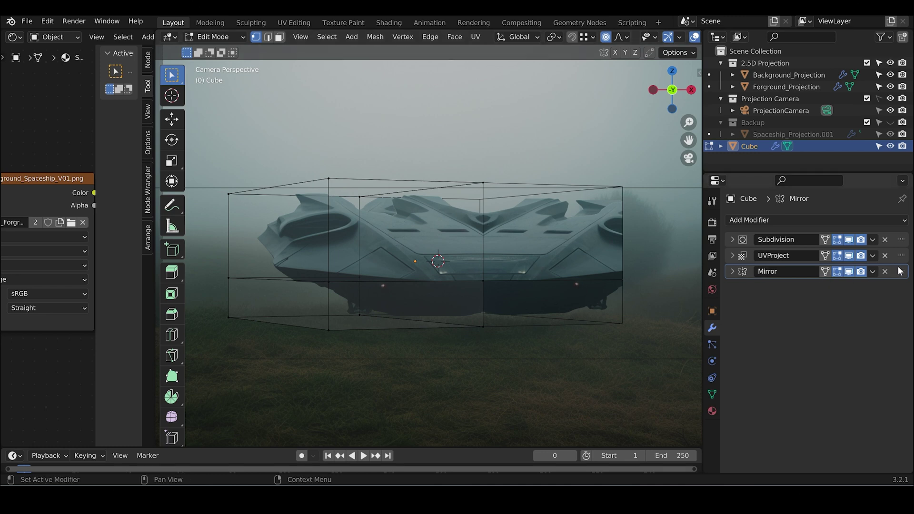
{"action": "left_click_drag", "start_coordinate": [901, 271], "coordinate": [901, 239]}
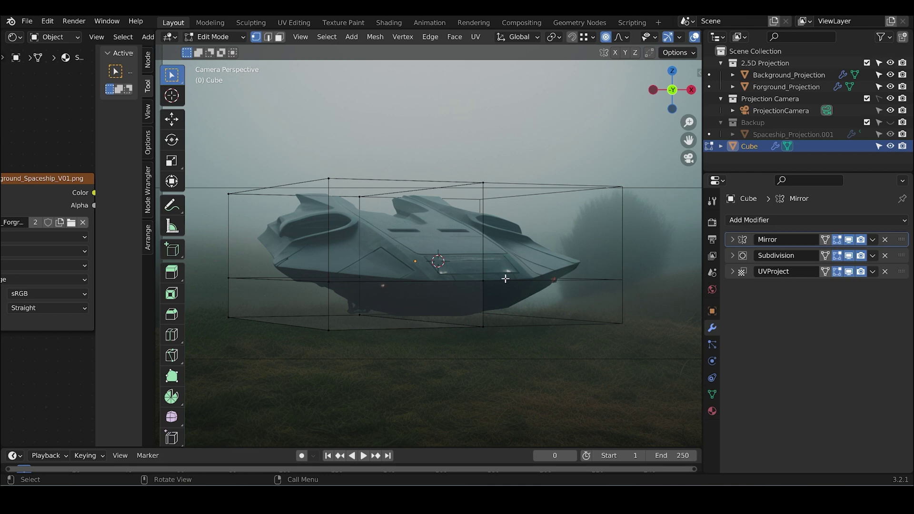
{"action": "key", "text": "Tab"}
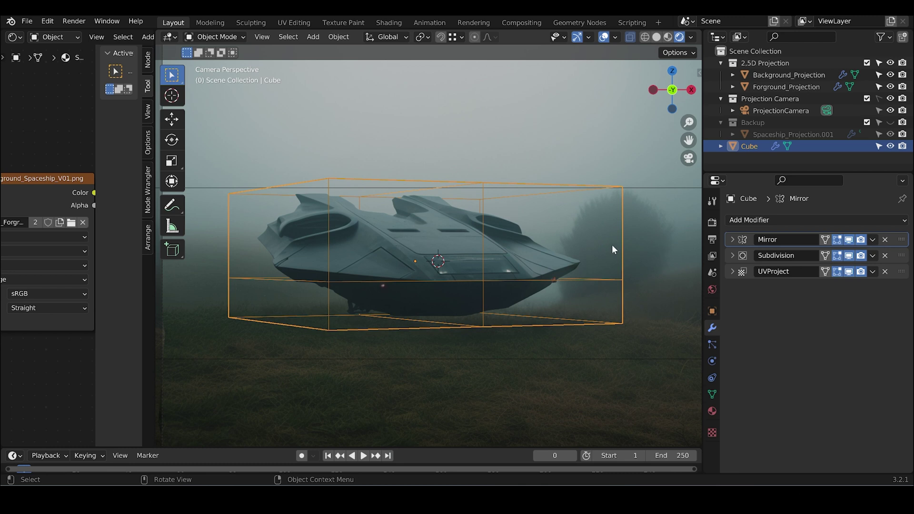
Step: Drop an X-axis move and give the box a small rotation in camera view
{"action": "middle_click_drag", "start_coordinate": [612, 248], "coordinate": [444, 285]}
{"action": "key", "text": "g"}
{"action": "key", "text": "x"}
{"action": "key", "text": "x"}
{"action": "key", "text": "Escape"}
{"action": "key", "text": "KP_0"}
{"action": "key", "text": "r"}
{"action": "key", "text": "Escape"}
{"action": "key", "text": "r"}
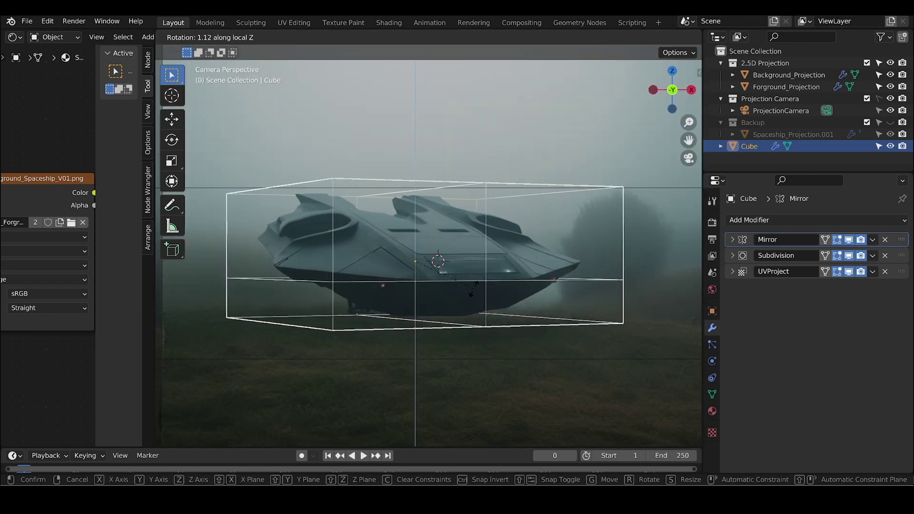
{"action": "left_click", "coordinate": [481, 305]}
{"action": "middle_click_drag", "start_coordinate": [481, 305], "coordinate": [416, 278]}
Step: In edit mode, raise the selected edge with soft proportional falloff
{"action": "key", "text": "KP_0"}
{"action": "key", "text": "Tab"}
{"action": "left_click", "coordinate": [412, 277]}
{"action": "key", "text": "g"}
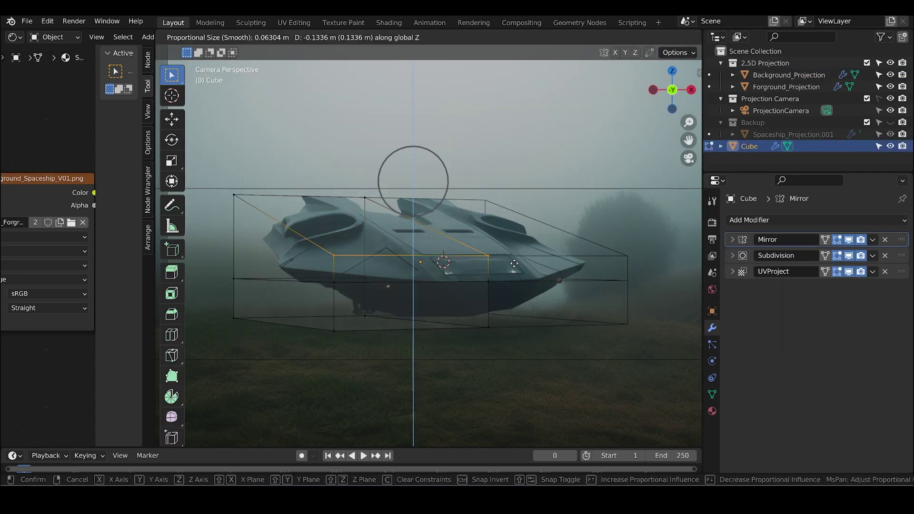
{"action": "left_click", "coordinate": [421, 168]}
Step: Reposition the whole cube and tilt it about -6.73 degrees on its local Z axis
{"action": "key", "text": "Tab"}
{"action": "key", "text": "g"}
{"action": "left_click", "coordinate": [476, 266]}
{"action": "key", "text": "r"}
{"action": "key", "text": "z"}
{"action": "key", "text": "z"}
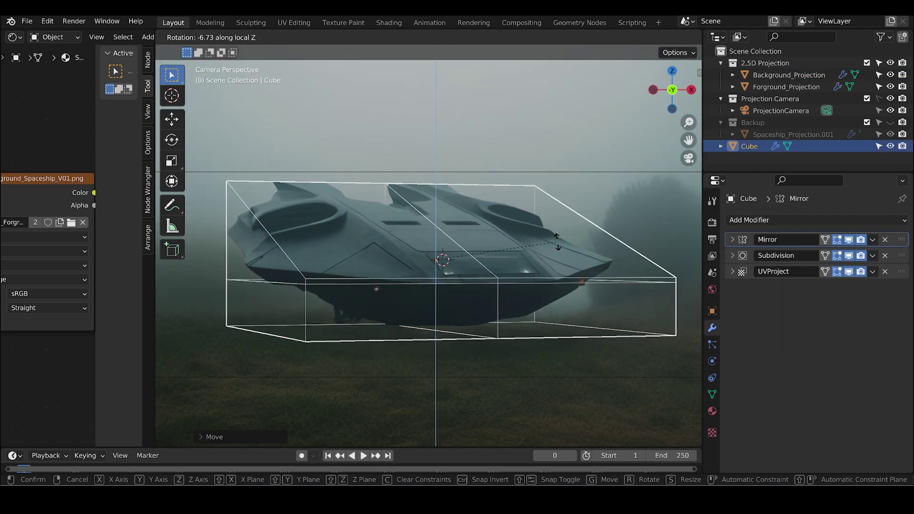
{"action": "left_click", "coordinate": [504, 278]}
Step: Lower the cube's bottom edge with soft falloff
{"action": "key", "text": "Tab"}
{"action": "key", "text": "g"}
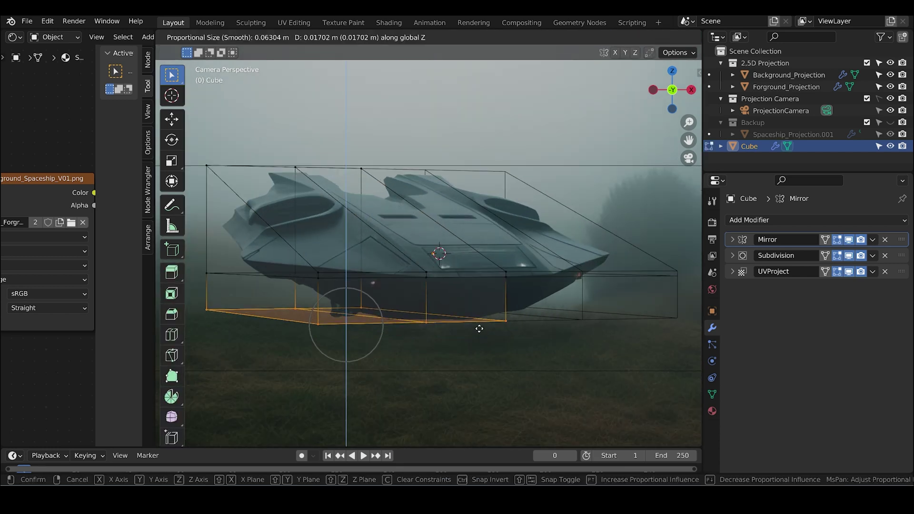
{"action": "left_click", "coordinate": [357, 304]}
{"action": "key", "text": "Tab"}
{"action": "left_click", "coordinate": [421, 296]}
Step: Add a new edge loop across the cube and slide the corner vertices along their edges
{"action": "key", "text": "Tab"}
{"action": "key", "text": "ctrl+r"}
{"action": "left_click", "coordinate": [333, 240]}
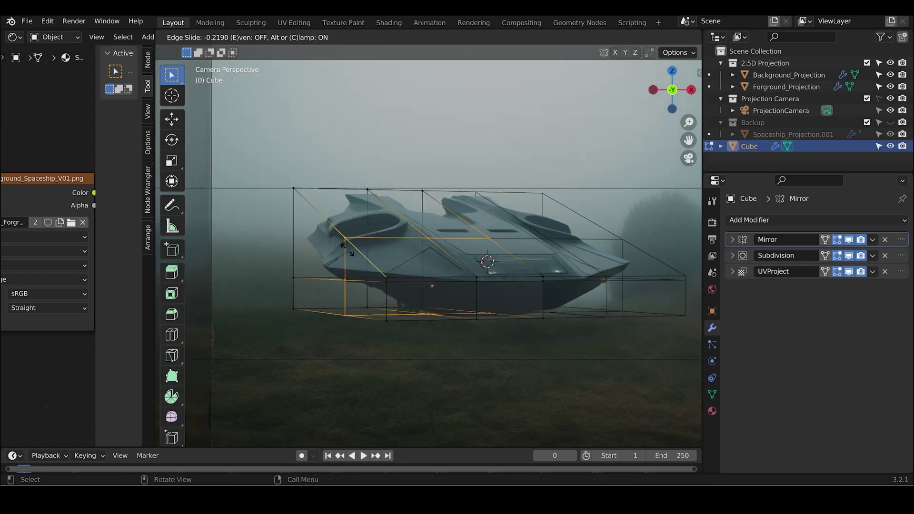
{"action": "key", "text": "g"}
{"action": "key", "text": "g"}
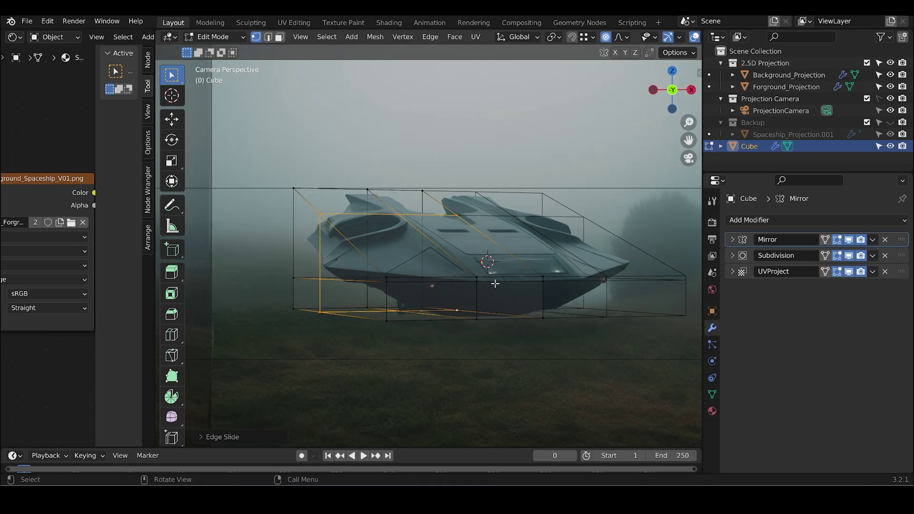
{"action": "left_click", "coordinate": [336, 280]}
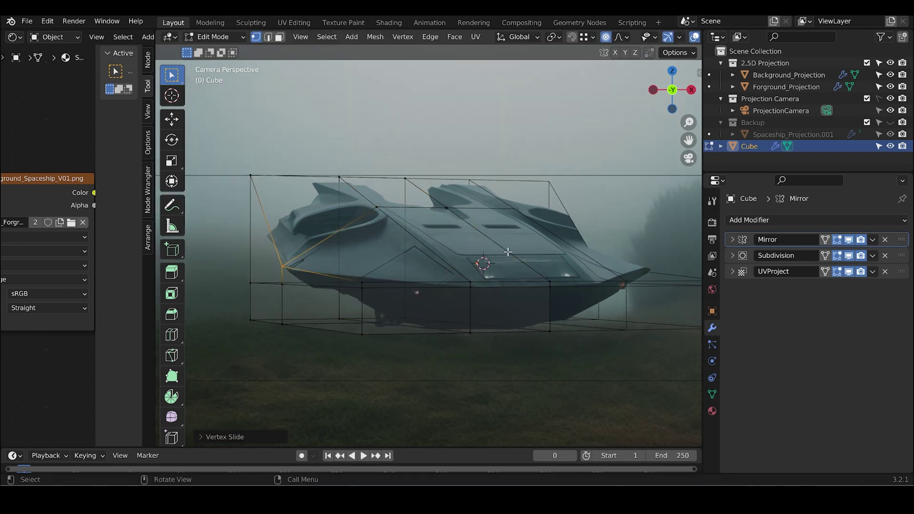
{"action": "key", "text": "g"}
{"action": "key", "text": "g"}
{"action": "left_click", "coordinate": [269, 183]}
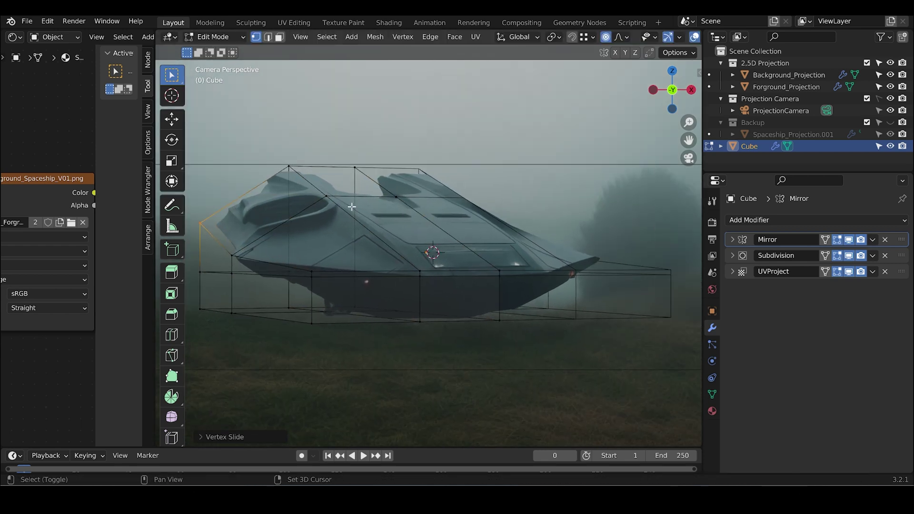
{"action": "key", "text": "g"}
{"action": "key", "text": "g"}
{"action": "left_click", "coordinate": [347, 179]}
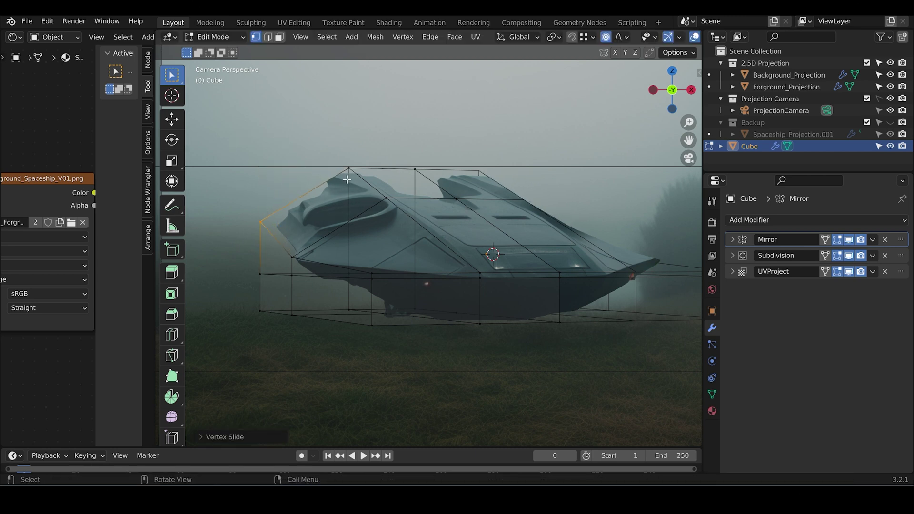
Step: From the top view, narrow the ship's nose by moving the front corner along local Y
{"action": "left_click", "coordinate": [380, 205]}
{"action": "key", "text": "g"}
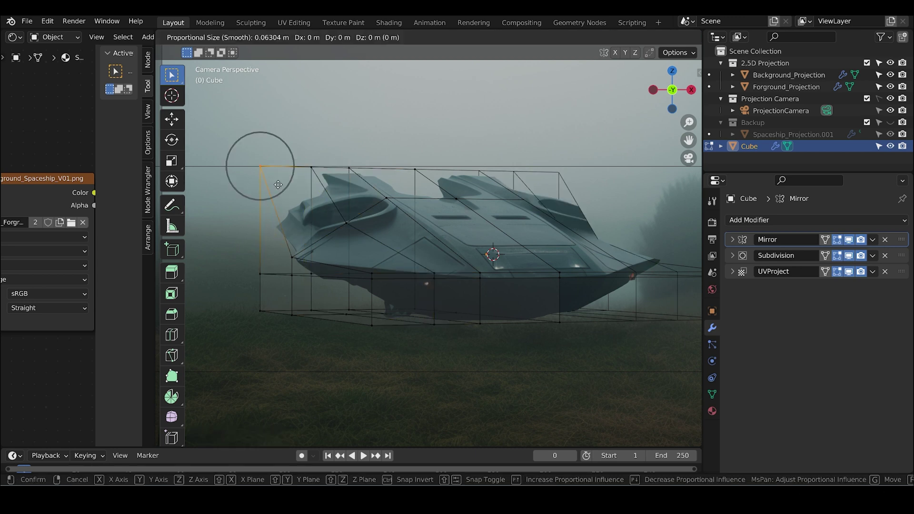
{"action": "key", "text": "y"}
{"action": "left_click", "coordinate": [426, 281]}
{"action": "key", "text": "KP_7"}
{"action": "key", "text": "g"}
{"action": "key", "text": "y"}
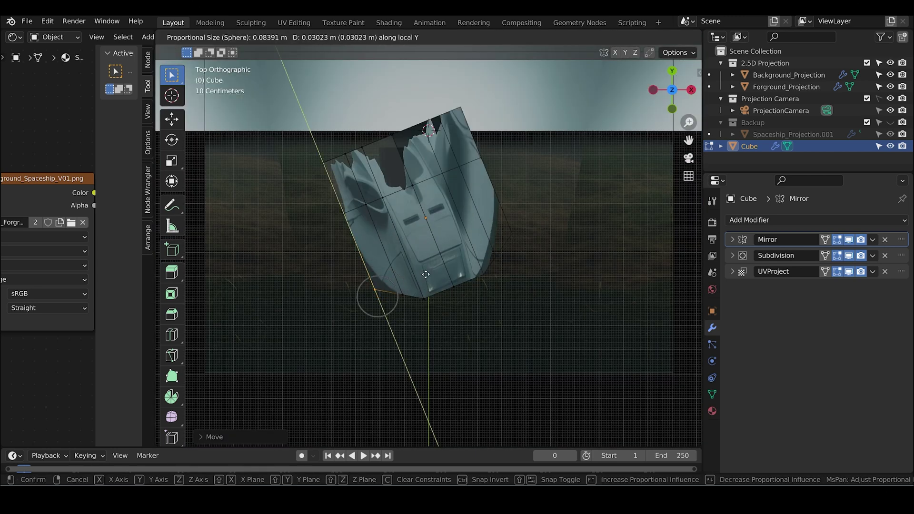
{"action": "left_click", "coordinate": [422, 266]}
{"action": "key", "text": "KP_0"}
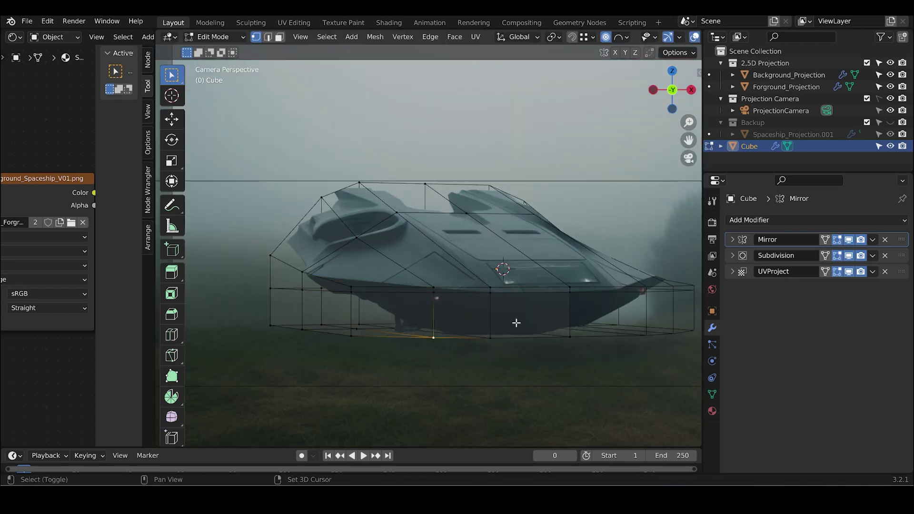
Step: Check the shaped ship in object mode, then select the foreground projection plane
{"action": "key", "text": "Tab"}
{"action": "left_click", "coordinate": [518, 317]}
{"action": "scroll", "coordinate": [487, 290], "scroll_direction": "up", "scroll_amount": 4}
{"action": "left_click", "coordinate": [369, 237]}
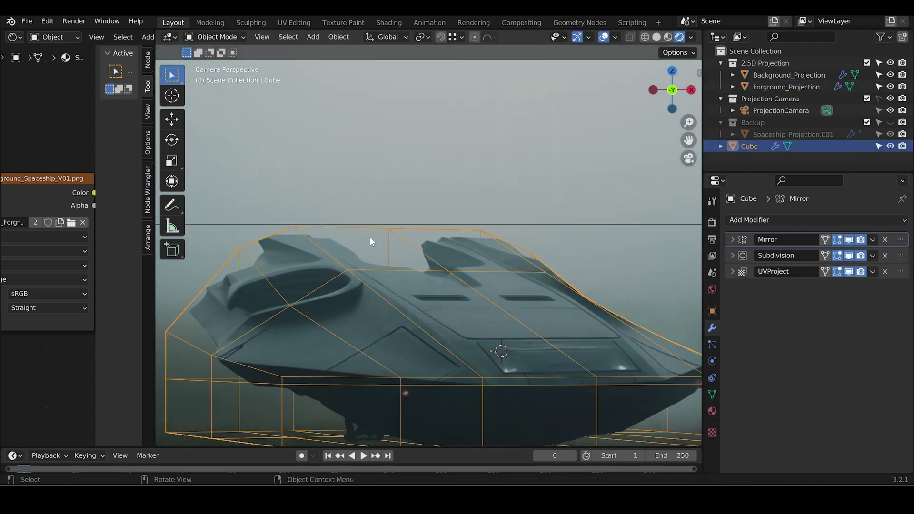
{"action": "scroll", "coordinate": [405, 248], "scroll_direction": "down", "scroll_amount": 3}
{"action": "left_click", "coordinate": [589, 323]}
{"action": "scroll", "coordinate": [618, 267], "scroll_direction": "down", "scroll_amount": 3}
{"action": "left_click", "coordinate": [640, 216]}
{"action": "scroll", "coordinate": [466, 284], "scroll_direction": "up", "scroll_amount": 2}
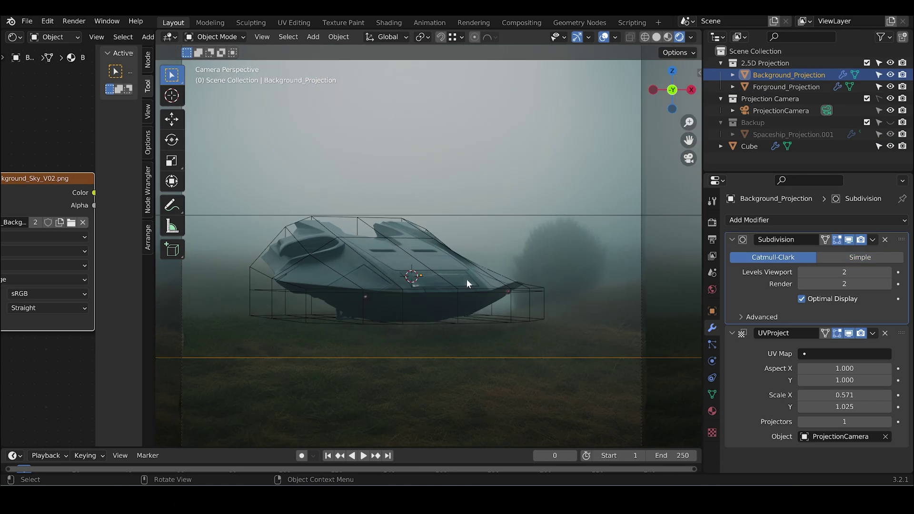
{"action": "middle_click_drag", "start_coordinate": [466, 278], "coordinate": [351, 273]}
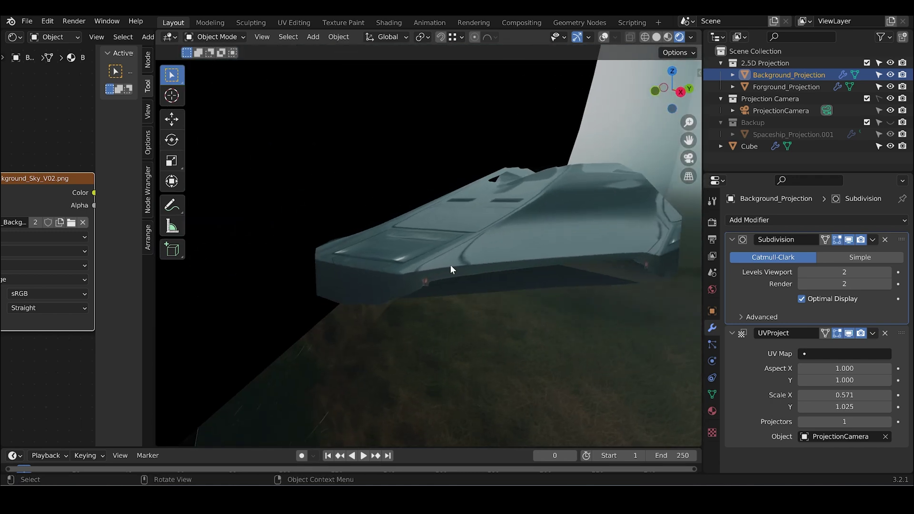
{"action": "mouse_move", "coordinate": [451, 269]}
{"action": "middle_mouse_down"}
{"action": "mouse_move", "coordinate": [490, 291]}
{"action": "mouse_move", "coordinate": [531, 273]}
{"action": "mouse_move", "coordinate": [436, 265]}
{"action": "mouse_move", "coordinate": [453, 269]}
{"action": "middle_mouse_up"}
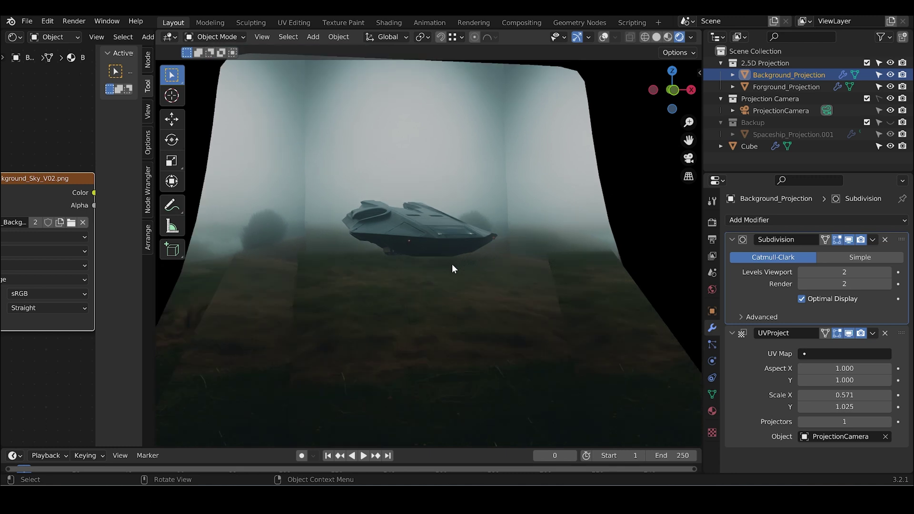
{"action": "key", "text": "KP_0"}
Step: Restore the viewport overlays and select the Spaceship object
{"action": "left_click", "coordinate": [433, 264]}
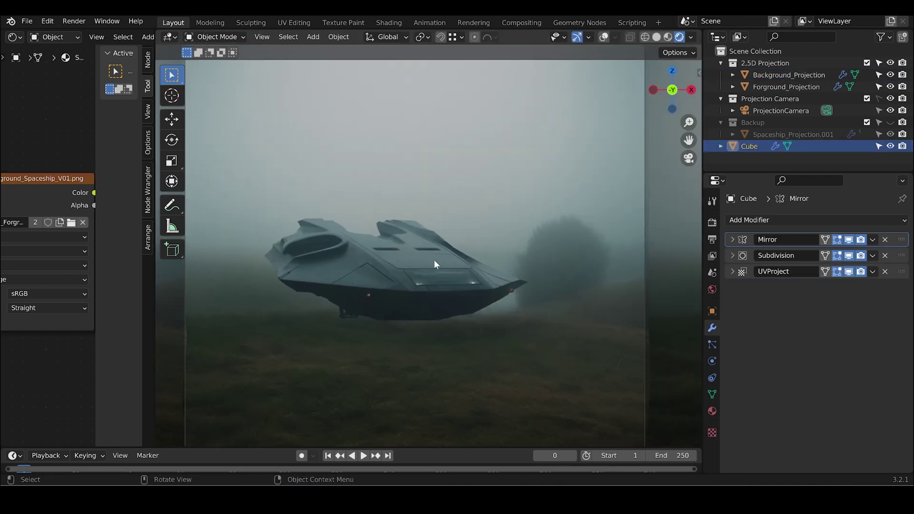
{"action": "key", "text": "shift+alt+z"}
{"action": "key", "text": "Tab"}
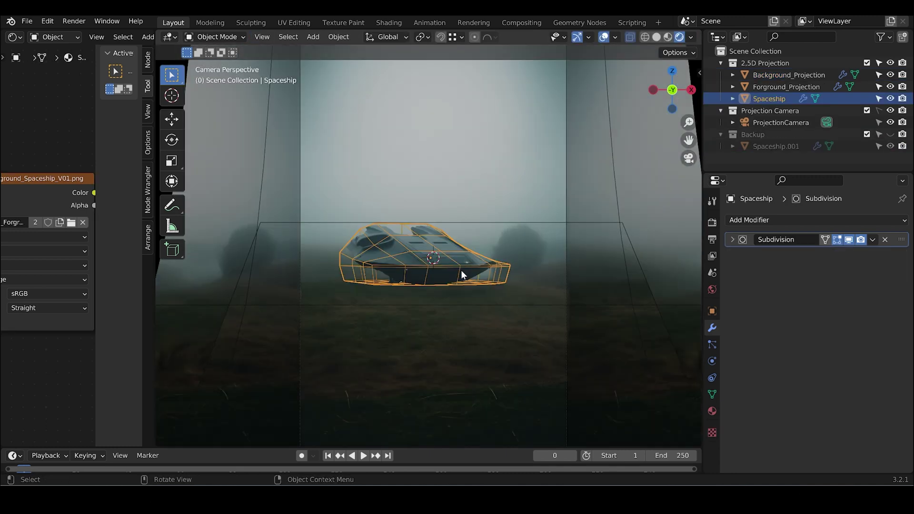
{"action": "scroll", "coordinate": [461, 269], "scroll_direction": "up", "scroll_amount": 2}
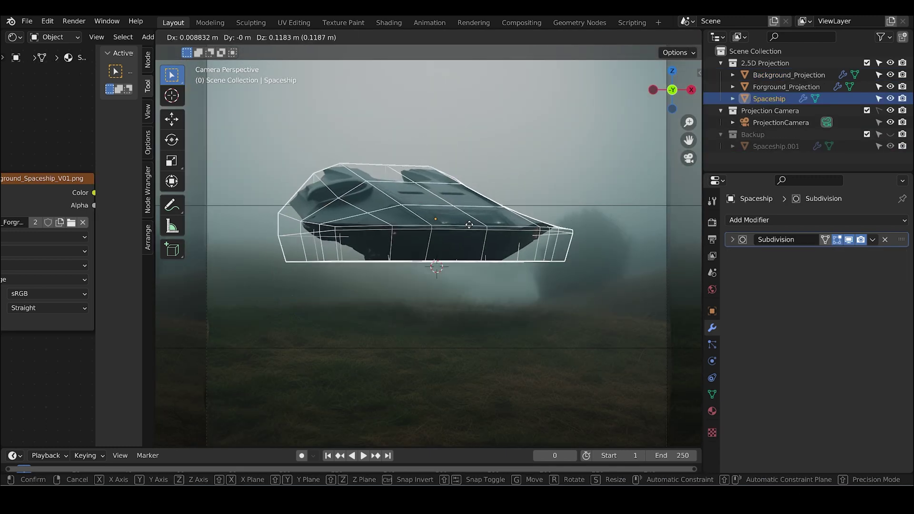
{"action": "left_click", "coordinate": [547, 239]}
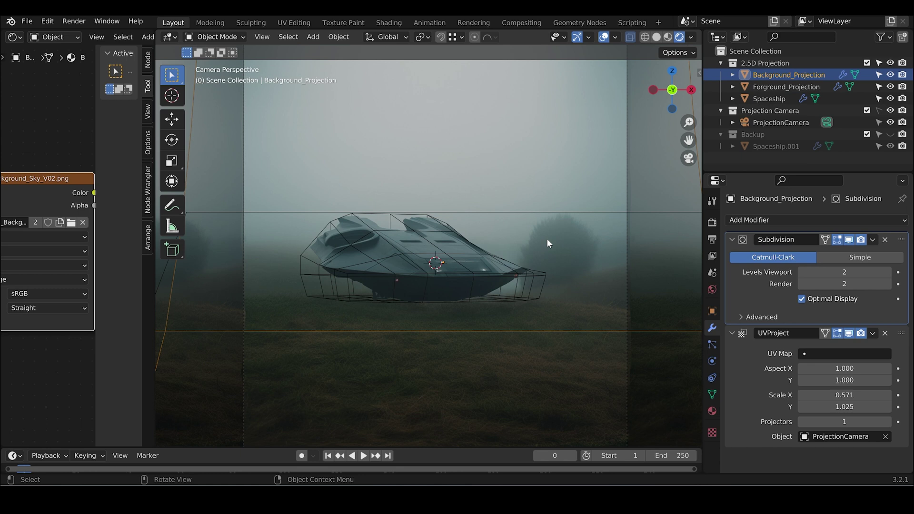
{"action": "left_click", "coordinate": [481, 271]}
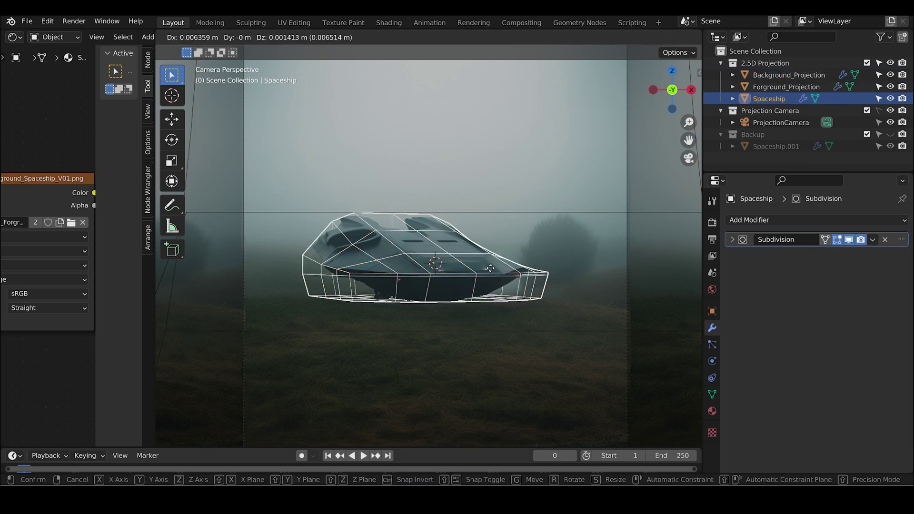
Step: Test the projection by moving the Spaceship, cancelling the move each time
{"action": "key", "text": "g"}
{"action": "key", "text": "Escape"}
{"action": "key", "text": "g"}
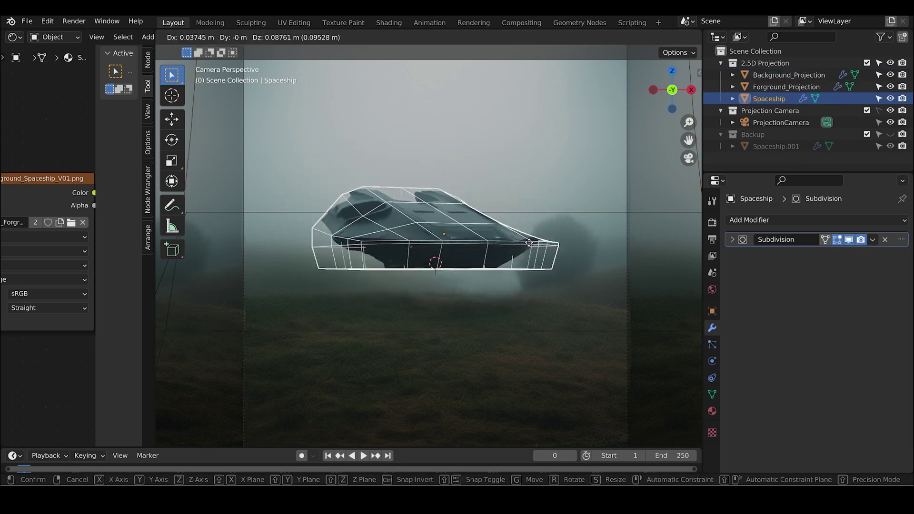
{"action": "key", "text": "Escape"}
{"action": "scroll", "coordinate": [445, 285], "scroll_direction": "up", "scroll_amount": 1}
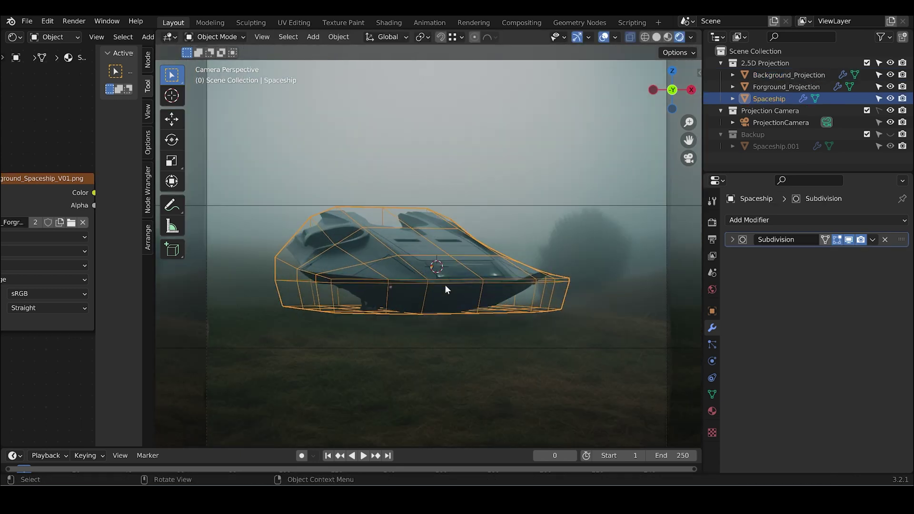
{"action": "left_click", "coordinate": [469, 280]}
{"action": "left_click", "coordinate": [469, 280]}
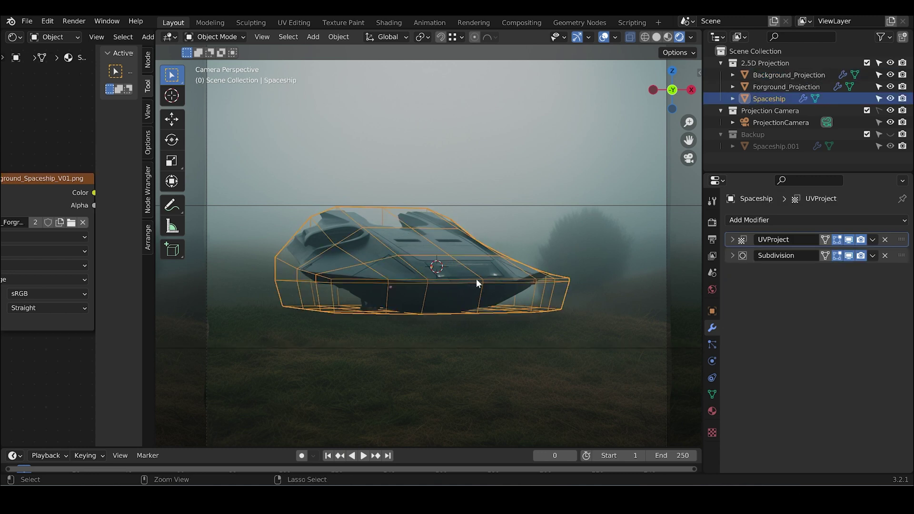
Step: Put Subdivision before UVProject, then re-test the projection by moving the Spaceship
{"action": "key", "text": "ctrl+z"}
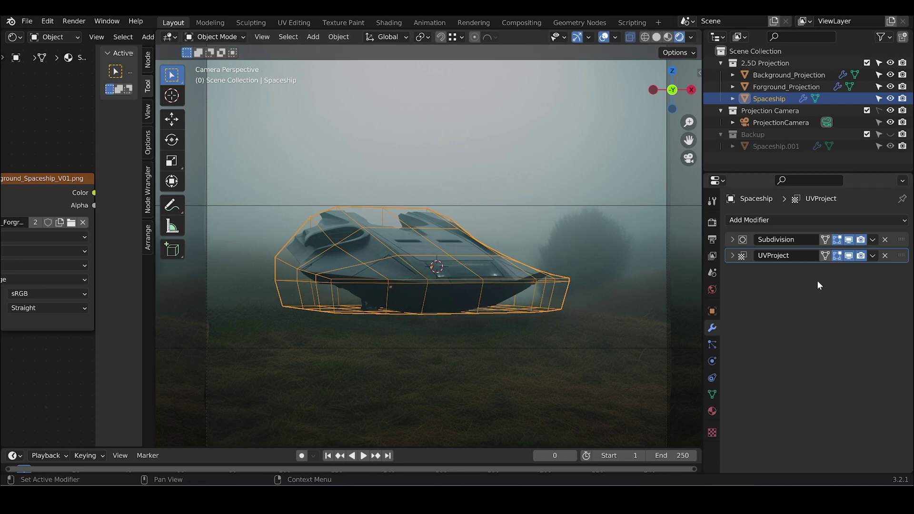
{"action": "left_click", "coordinate": [497, 288]}
{"action": "left_click", "coordinate": [498, 288]}
{"action": "key", "text": "g"}
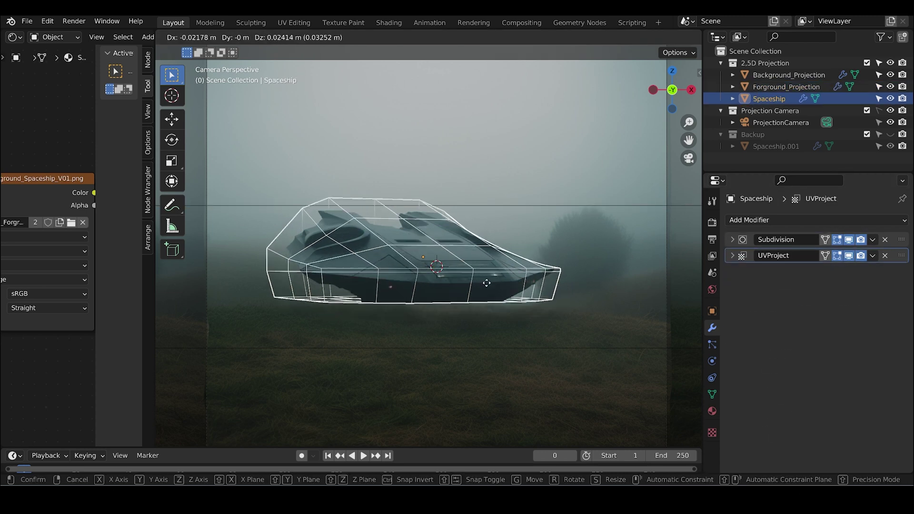
{"action": "right_click", "coordinate": [507, 283]}
{"action": "key", "text": "g"}
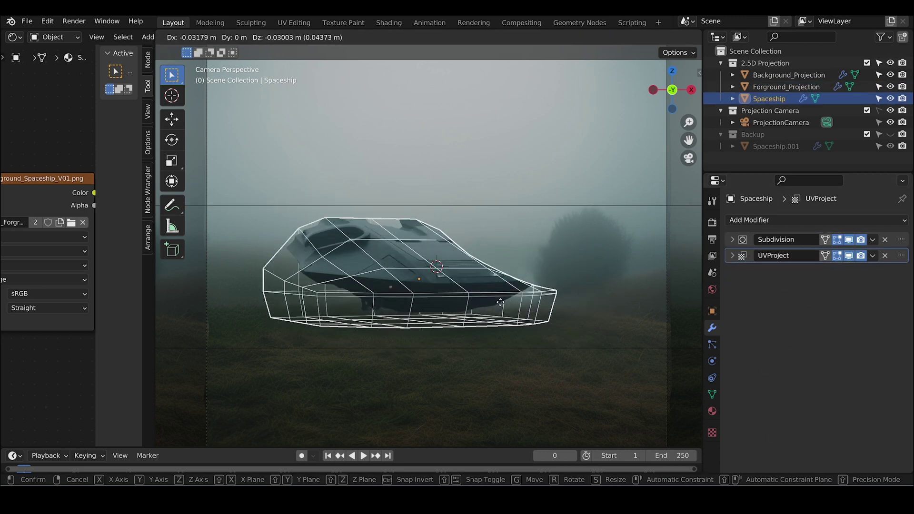
{"action": "right_click", "coordinate": [603, 265]}
{"action": "right_click", "coordinate": [604, 265]}
{"action": "left_click", "coordinate": [603, 265]}
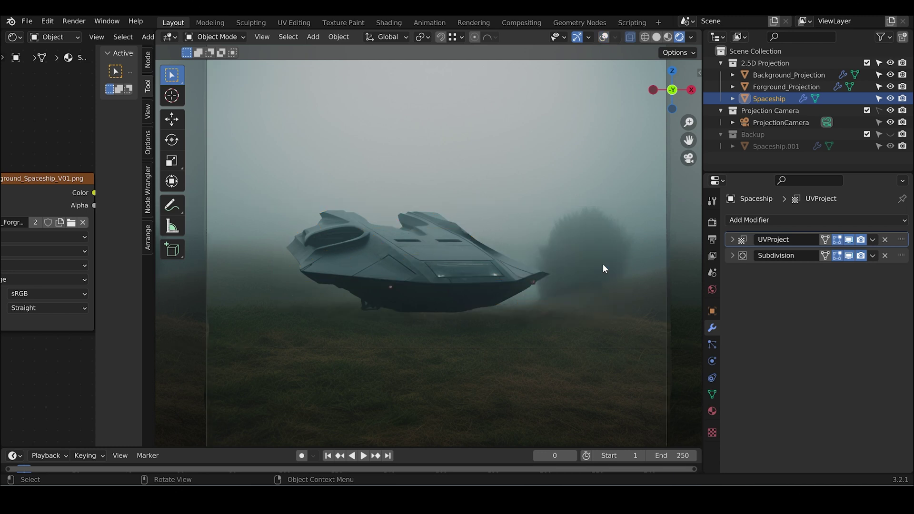
{"action": "left_click", "coordinate": [551, 296]}
{"action": "left_click", "coordinate": [483, 290]}
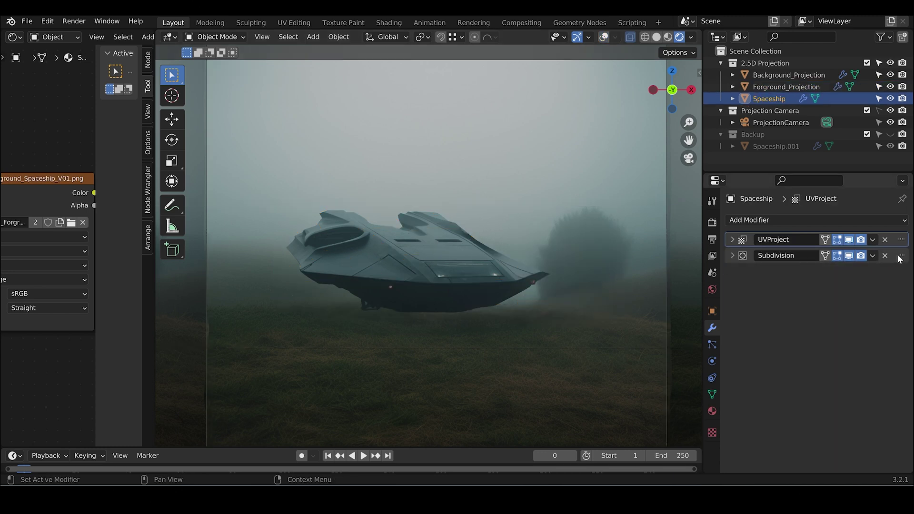
Step: Apply the Subdivision and UVProject modifiers to the Spaceship mesh
{"action": "left_click", "coordinate": [855, 254]}
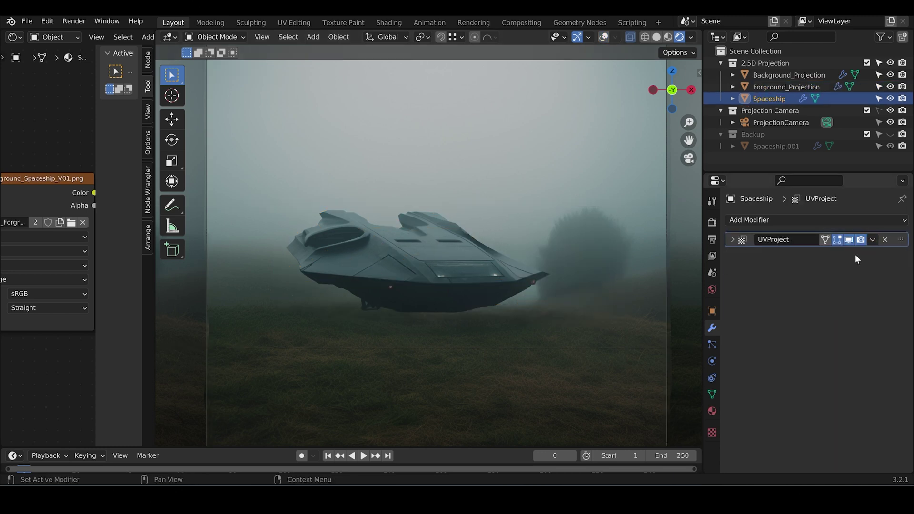
{"action": "left_click", "coordinate": [873, 239]}
{"action": "left_click", "coordinate": [866, 252]}
{"action": "key", "text": "ctrl+z"}
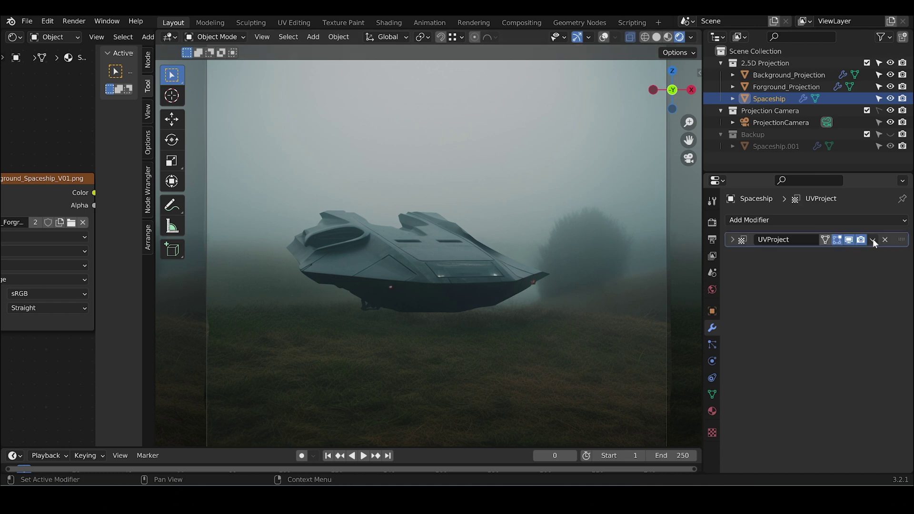